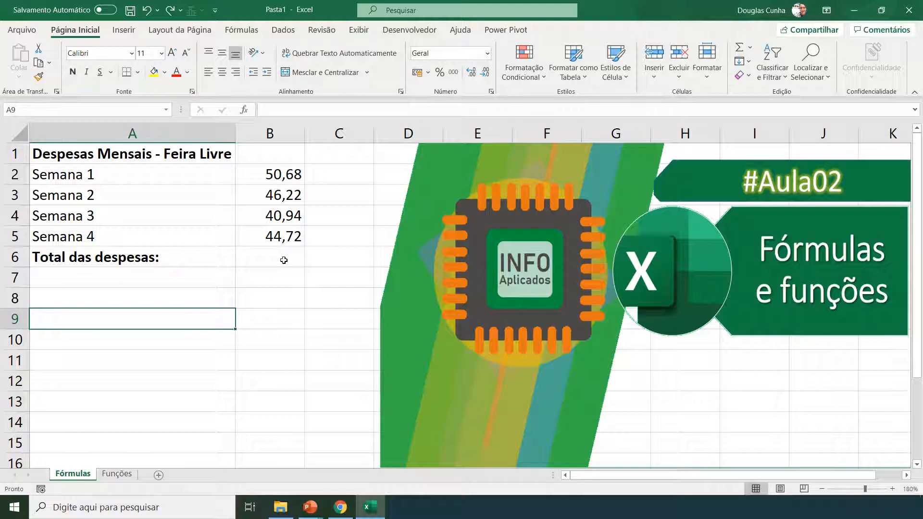
Total the four weekly expenses in cell B6 with the formula =B2+B3+B4+B5.
click(284, 260)
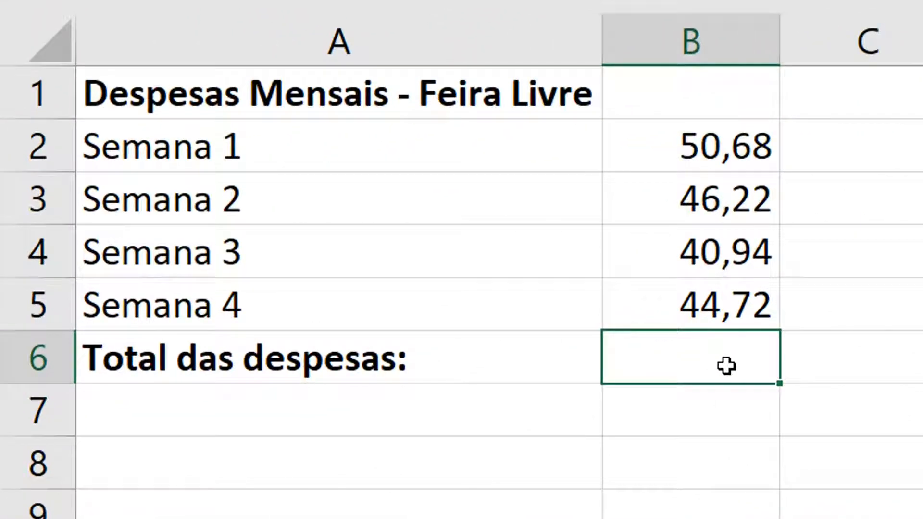
double_click(726, 365)
text(=)
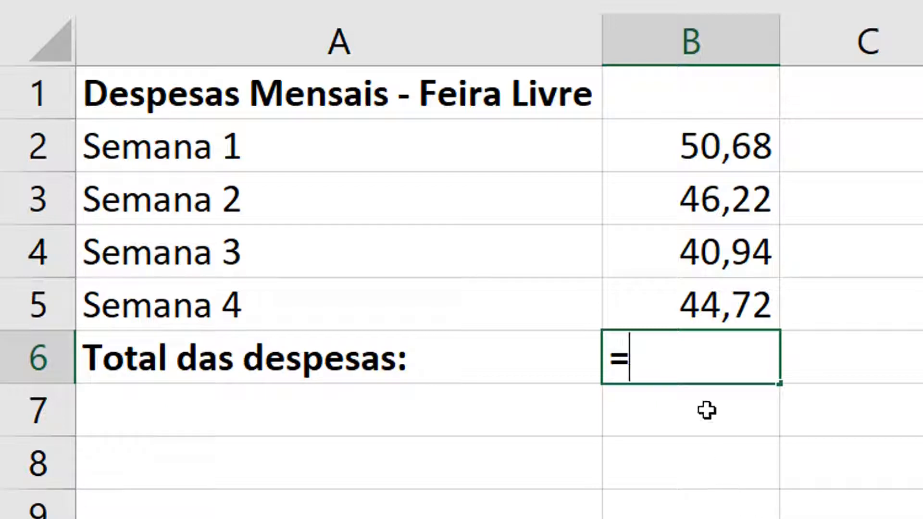
click(700, 156)
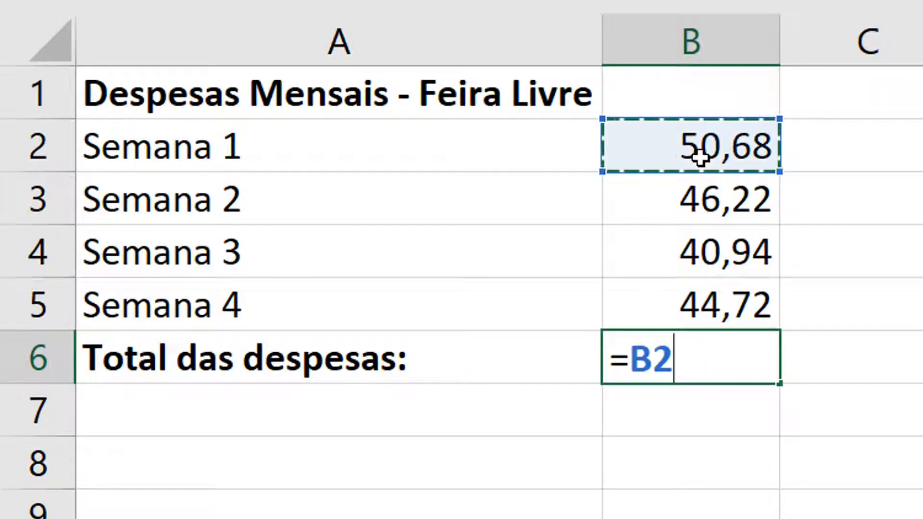
text(+)
click(703, 206)
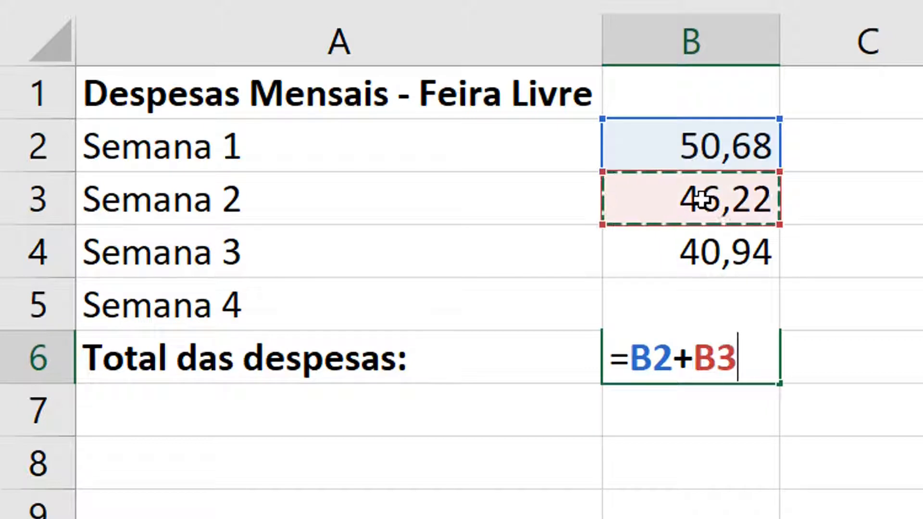
text(+)
key(Up)
key(Up)
text(+)
key(Up)
key(Up)
key(Down)
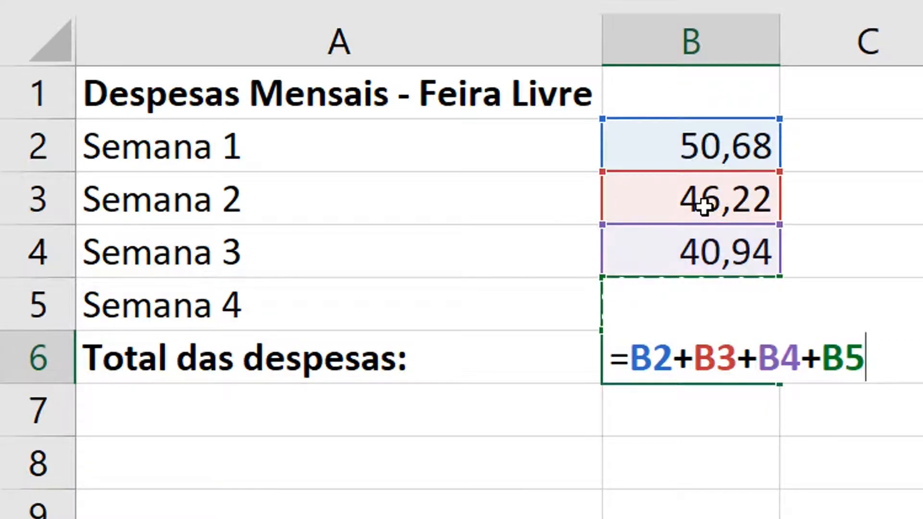
key(Return)
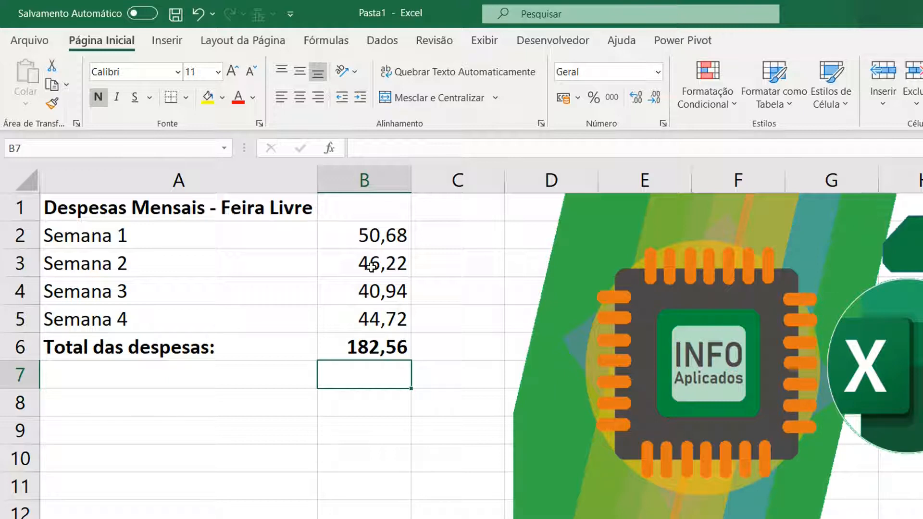
Replace the addition formula in cell B6 with an AutoSum of the weekly expenses, =SOMA(B2:B5).
key(Up)
key(Delete)
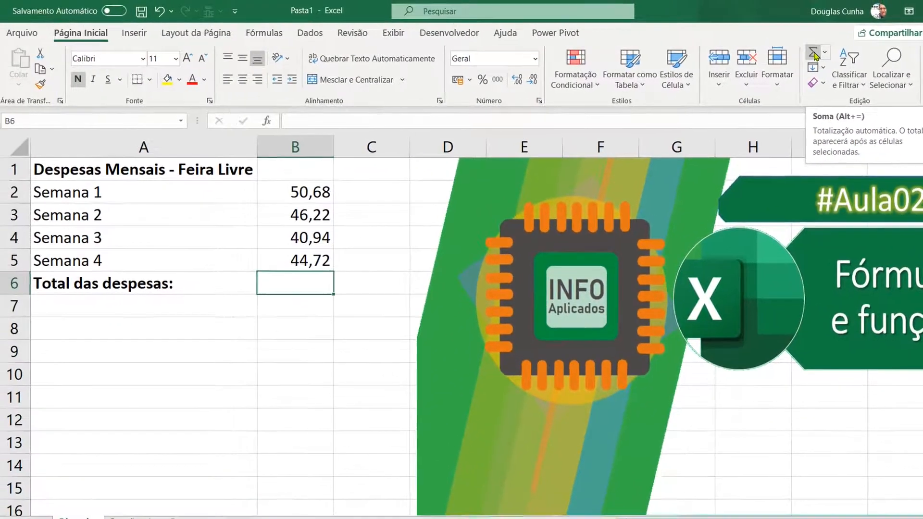
click(814, 54)
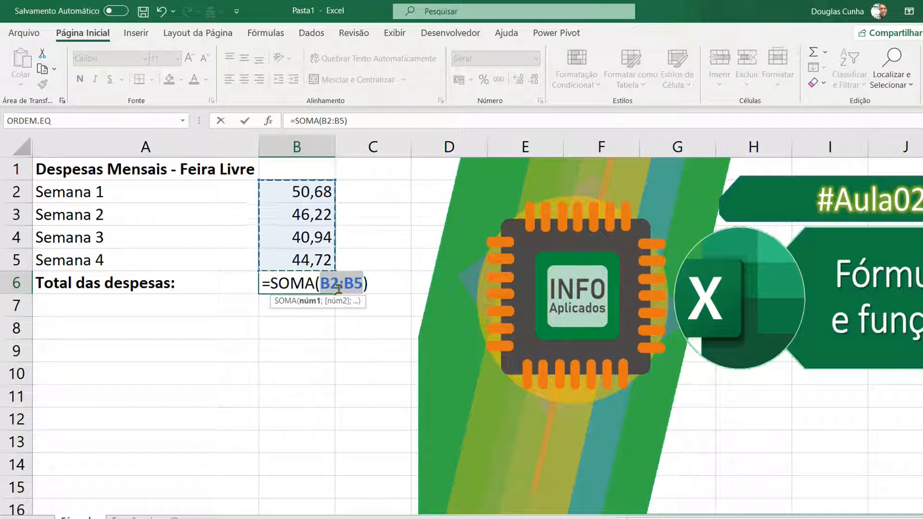
key(ctrl+Return)
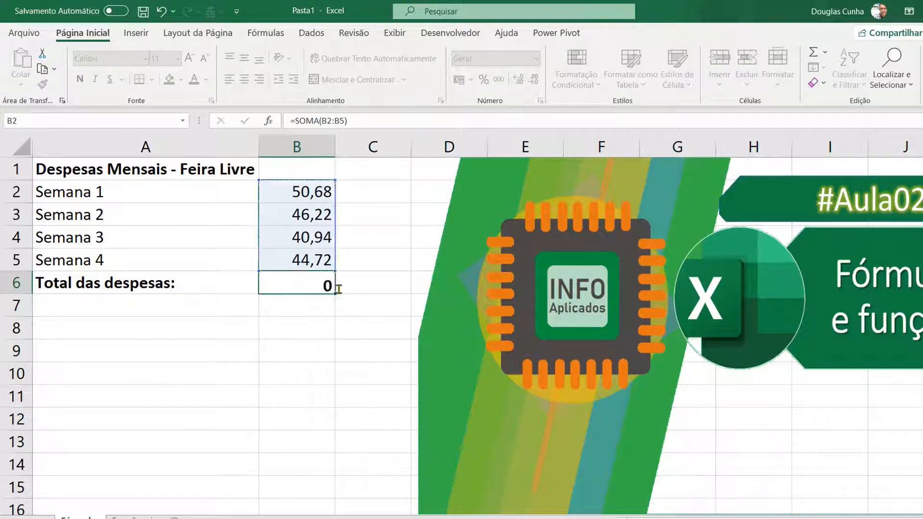
key(Return)
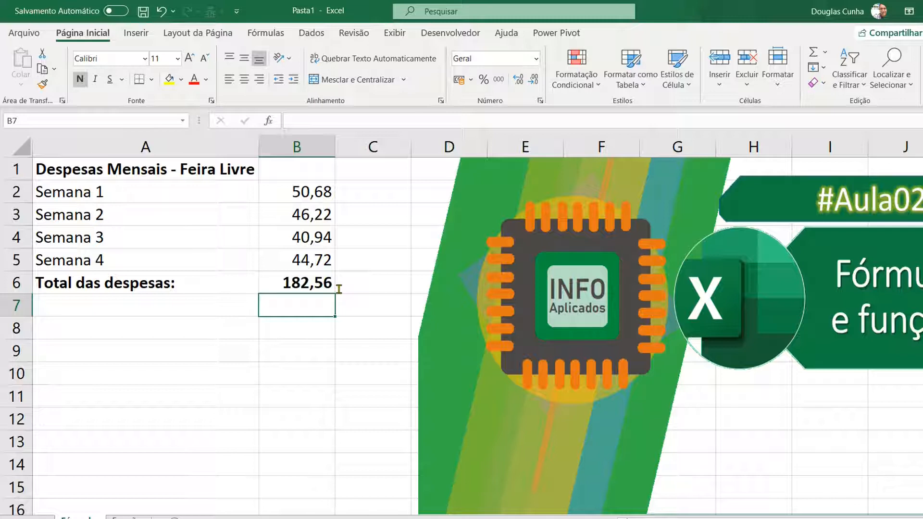
Clear cell B6 and write the SOMA function manually for the weekly expenses as =SOMA(B2:B5).
key(Up)
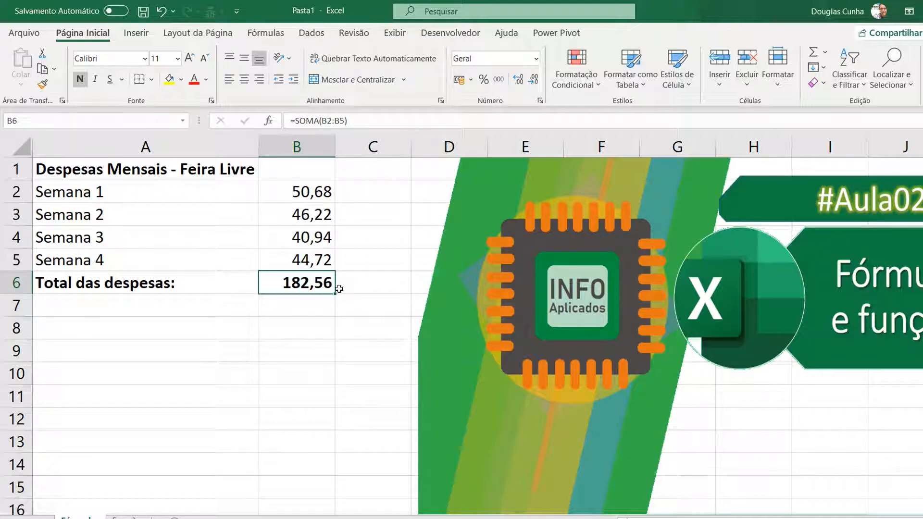
key(Delete)
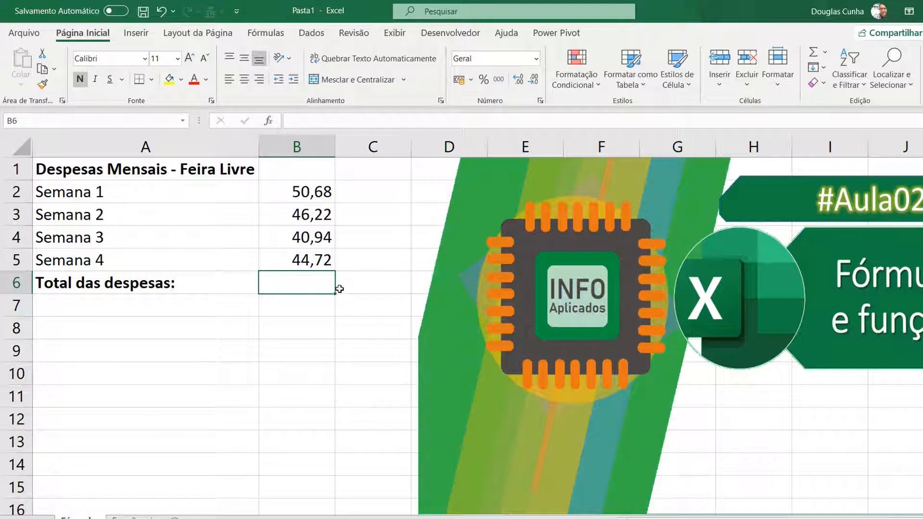
text(=)
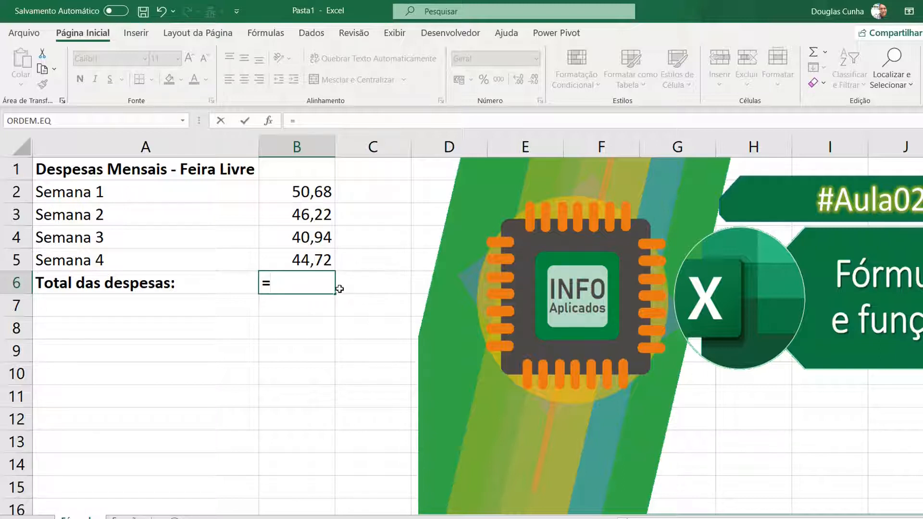
text(SOMA)
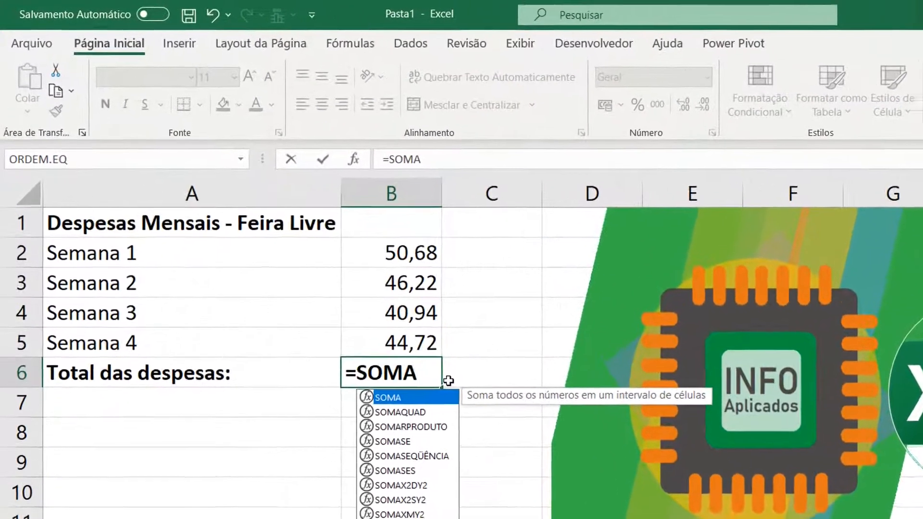
text(()
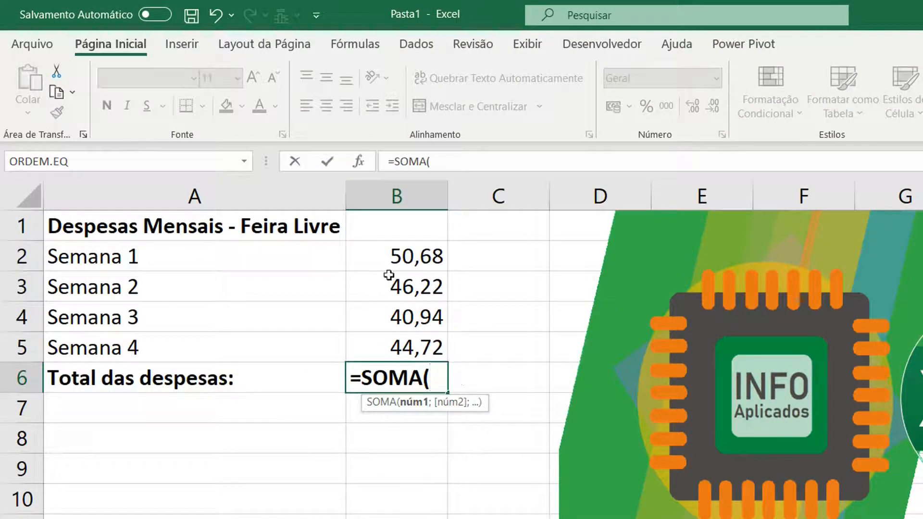
click(394, 256)
drag(394, 256, 404, 342)
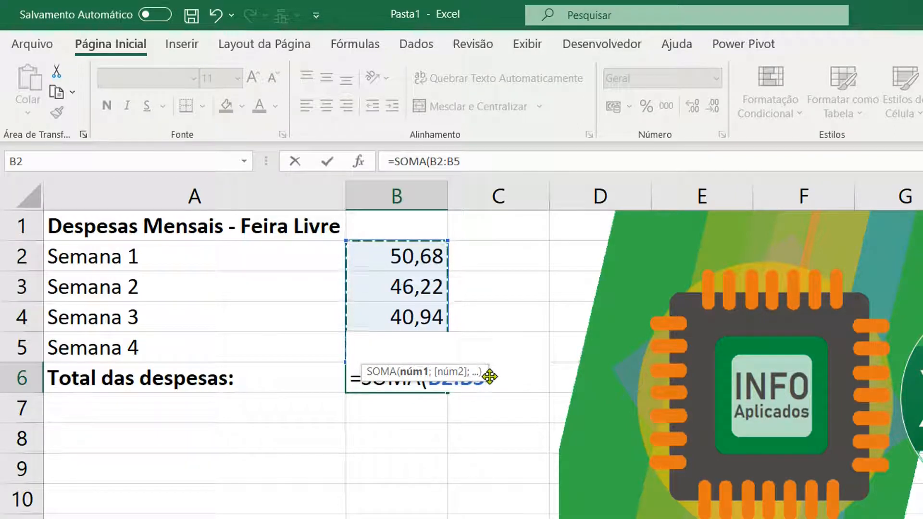
text())
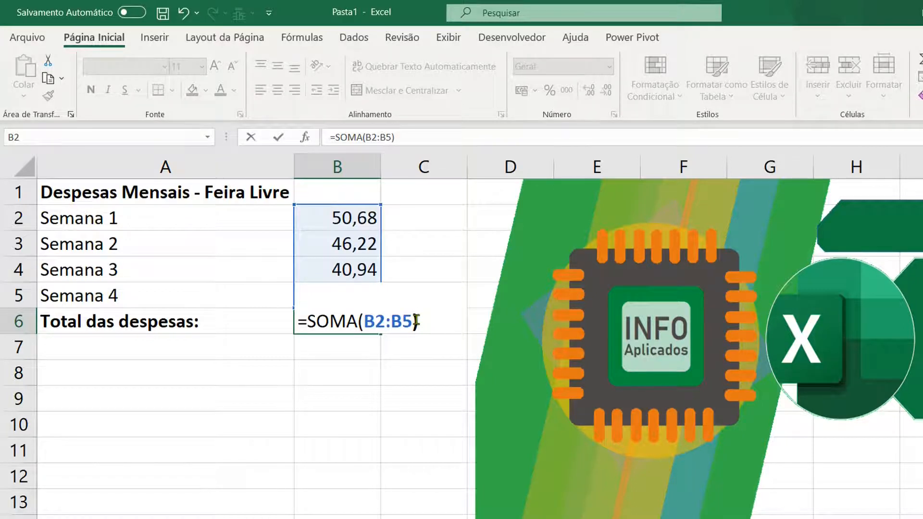
key(Return)
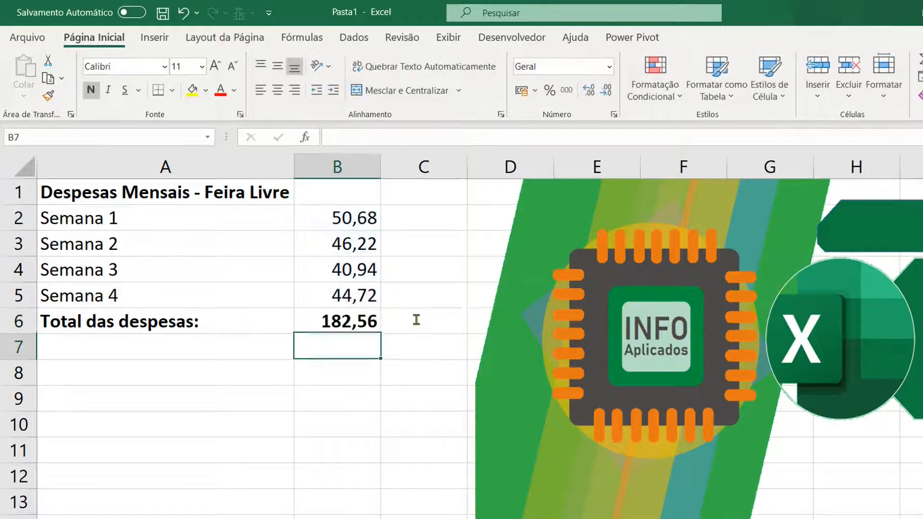
Clear the SOMA formula from the total expenses cell B6.
key(Up)
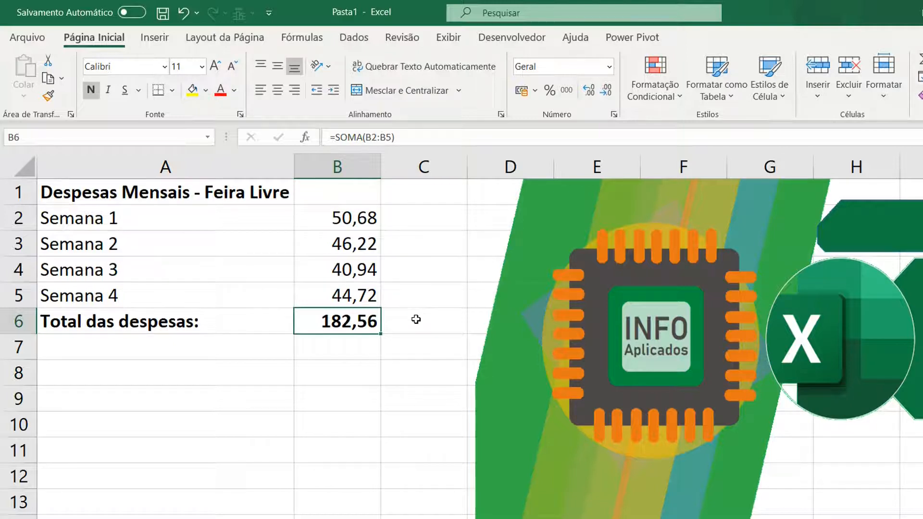
key(Delete)
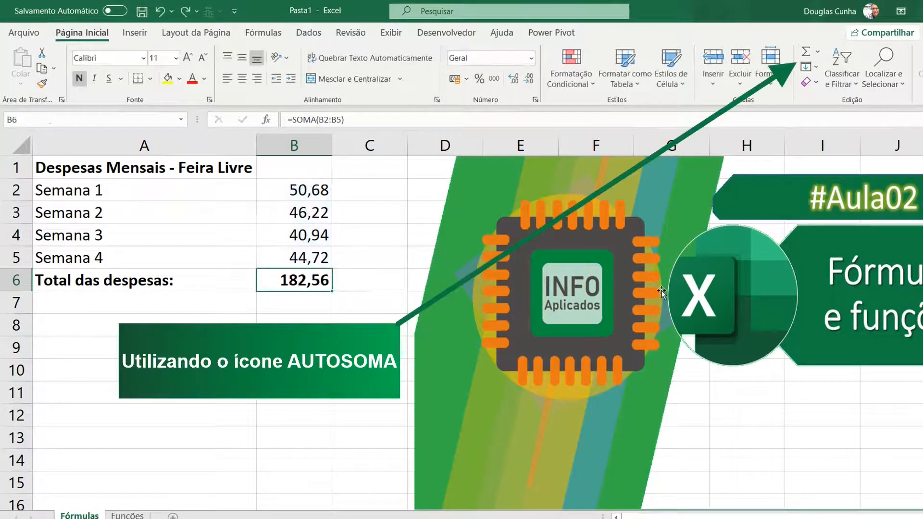
key(Delete)
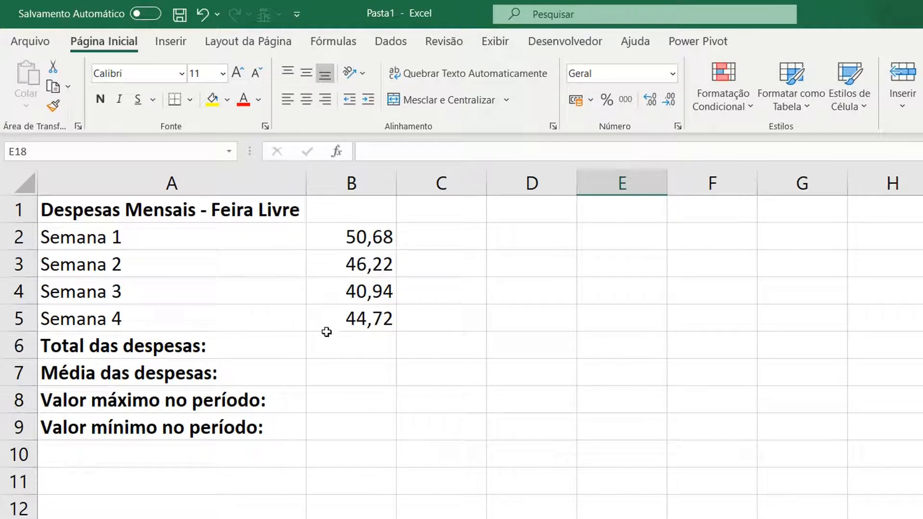
In the table with average, maximum and minimum rows, calculate the total expenses in B6 with =SOMA(B2:B5).
click(327, 353)
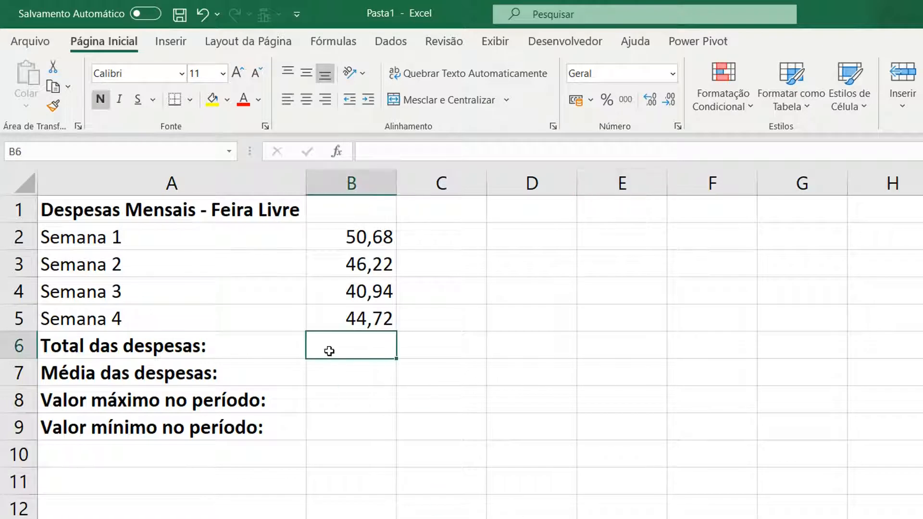
text(=)
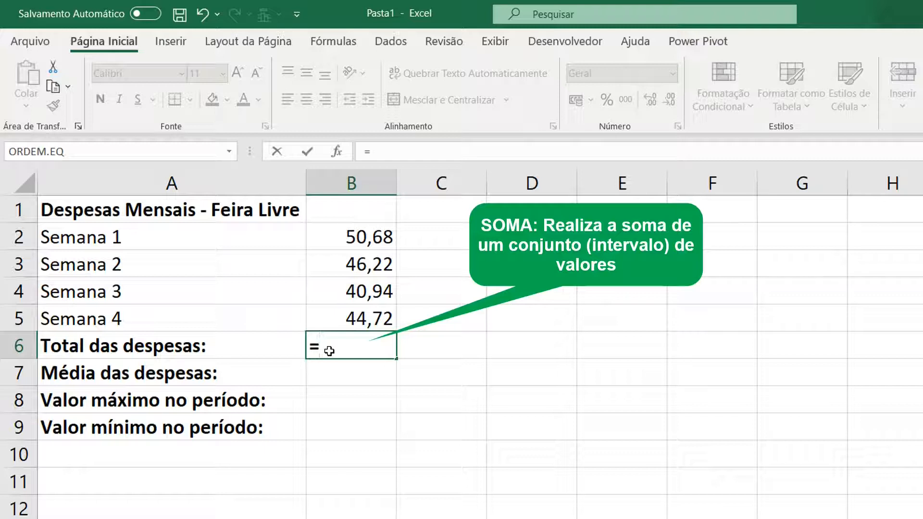
text(SOMA)
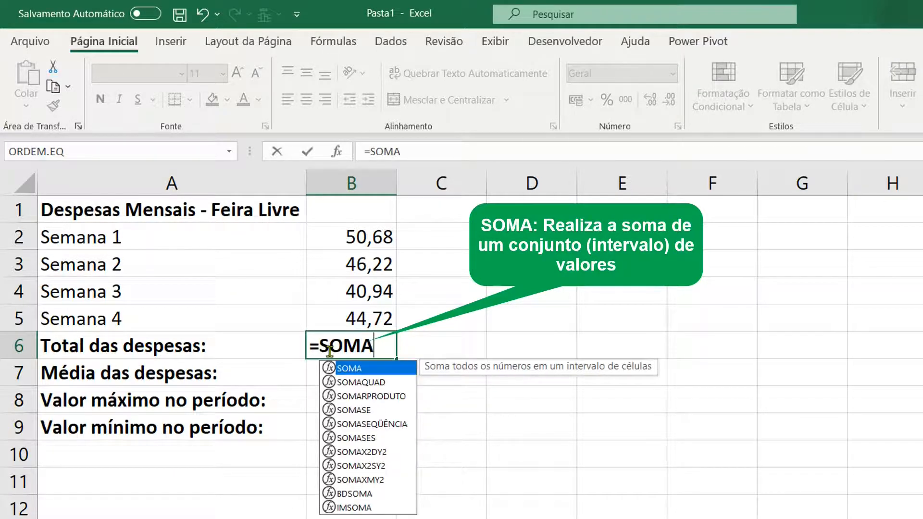
text(()
drag(362, 241, 369, 307)
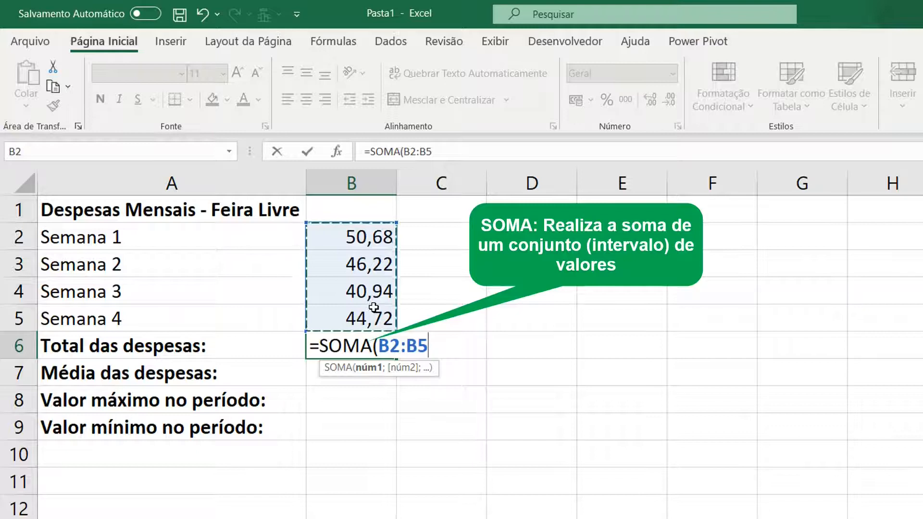
key(Return)
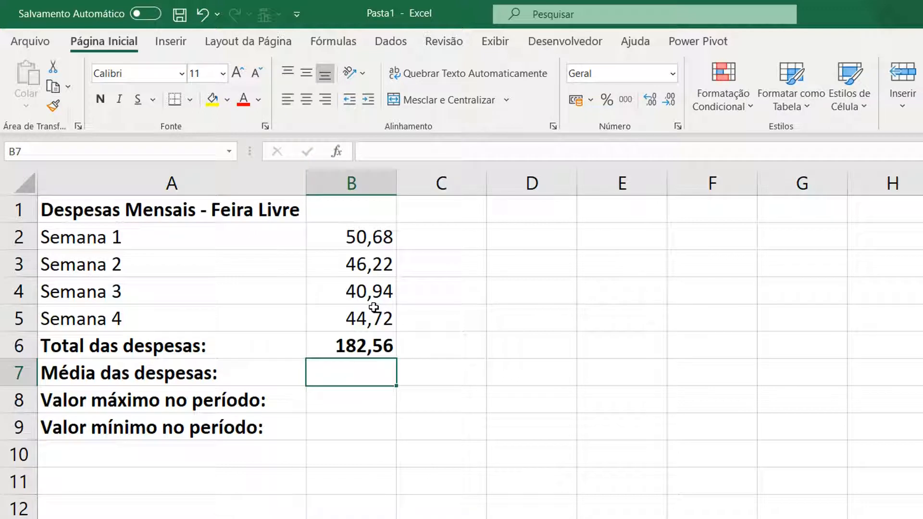
Calculate the average of the weekly expenses in cell B7 with =MÉDIA(B2:B5).
text(=)
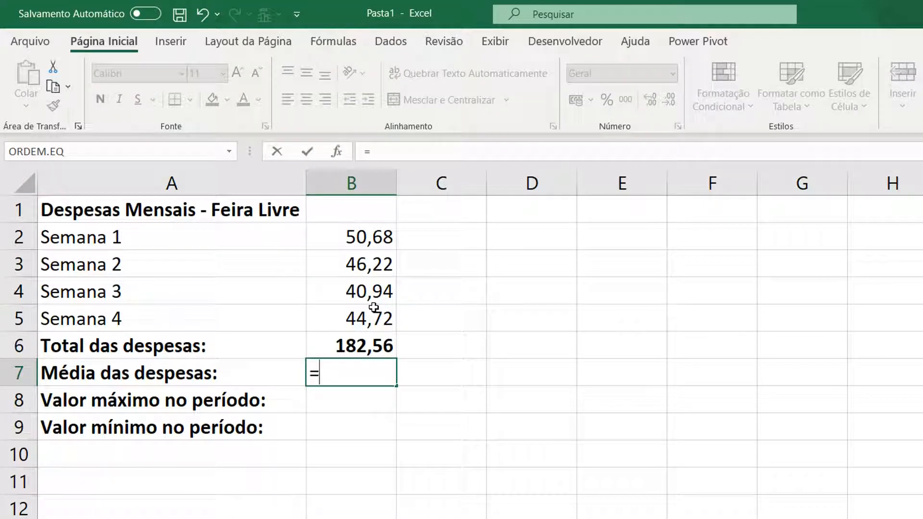
text(MÉDIA()
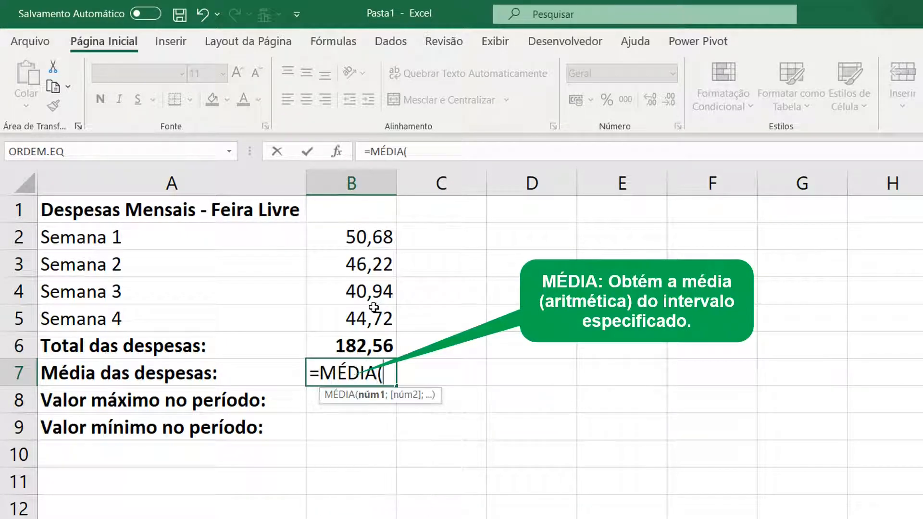
drag(358, 244, 352, 309)
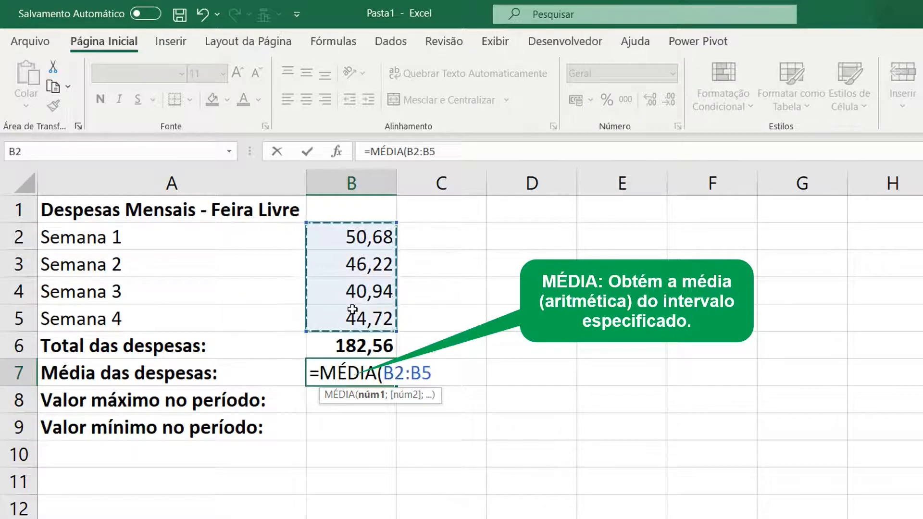
text())
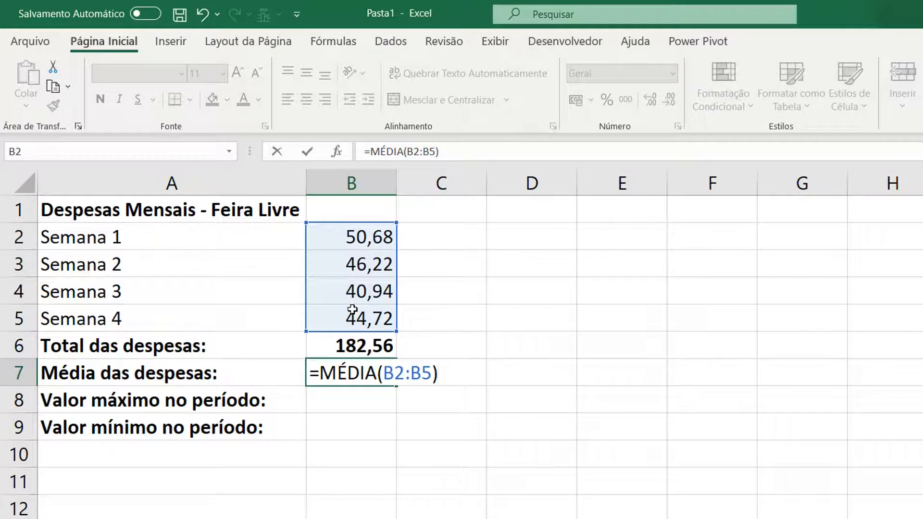
key(Return)
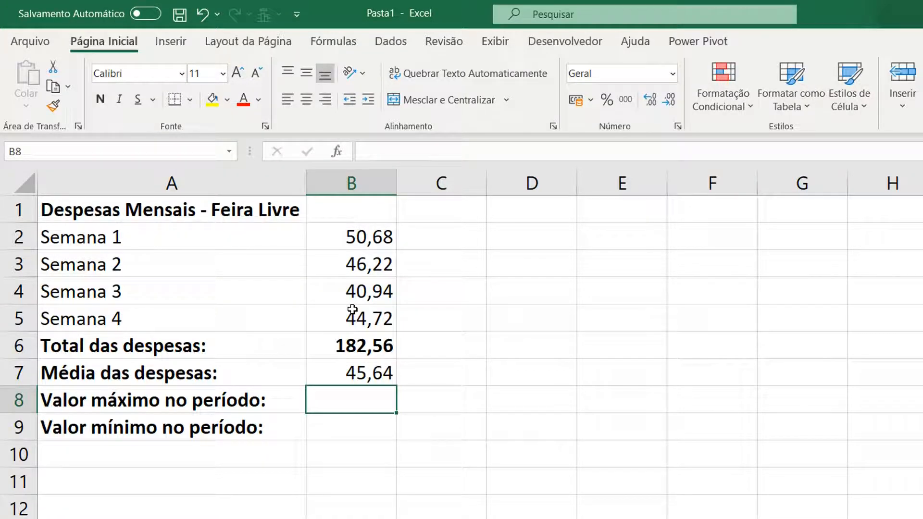
Find the highest weekly expense in cell B8 with =MÁXIMO(B2:B5).
text(=)
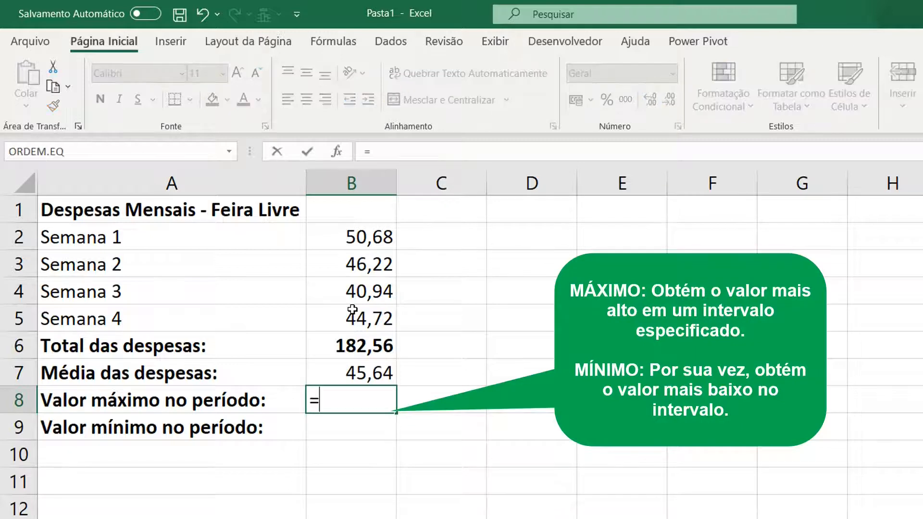
text(MÁXIMO()
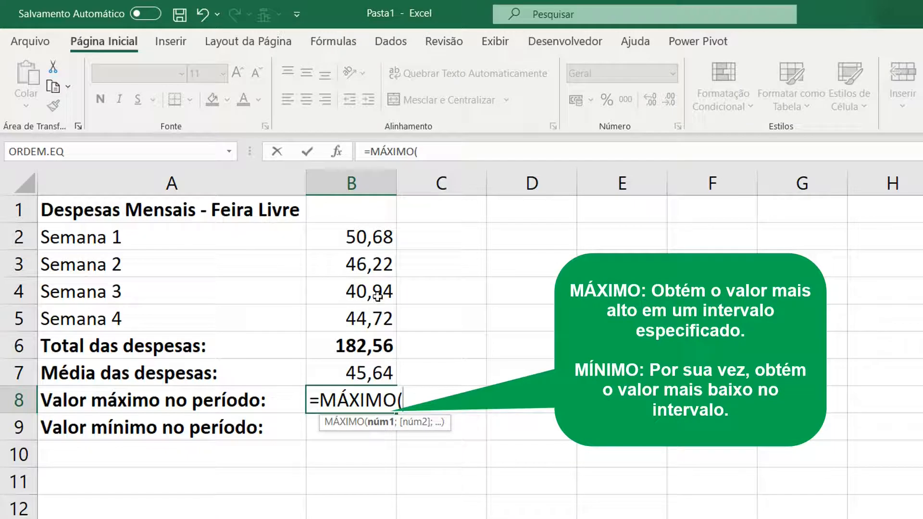
drag(358, 236, 359, 308)
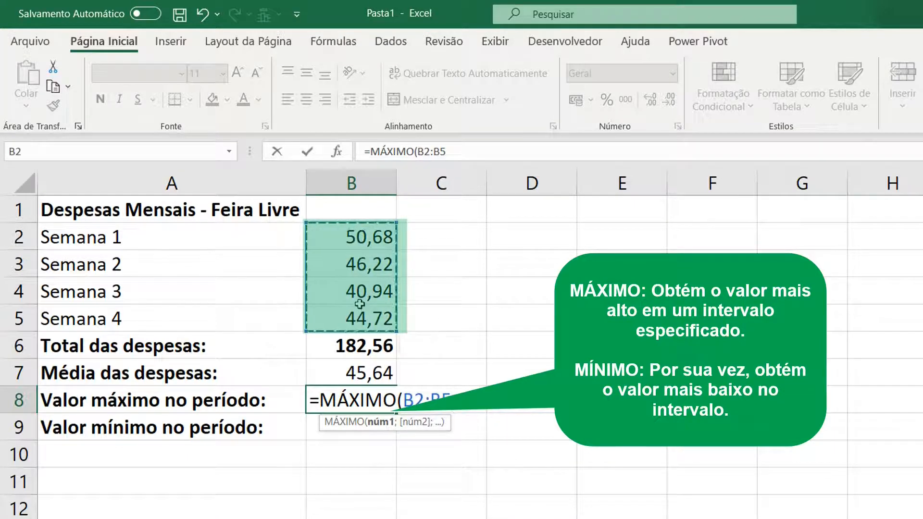
text())
key(Return)
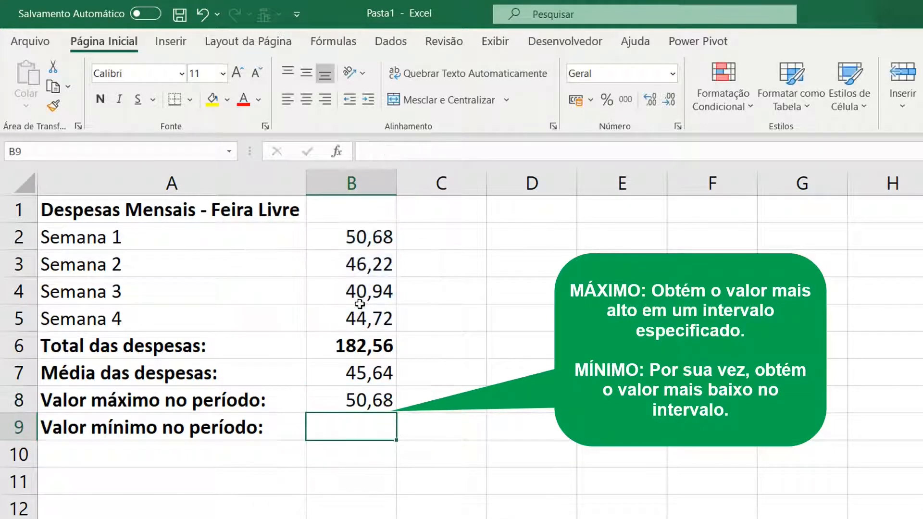
Find the lowest weekly expense in cell B9 with =MÍNIMO(B2:B5).
text(=MÍNI)
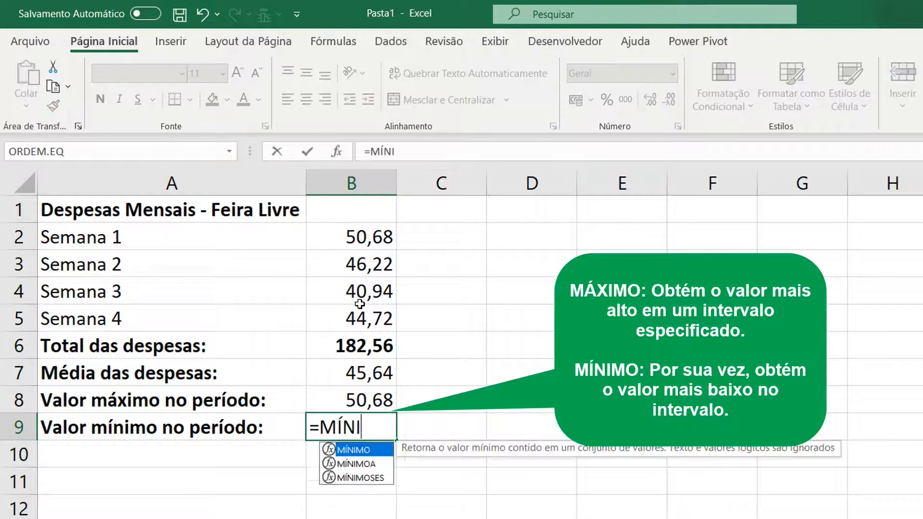
text(MO()
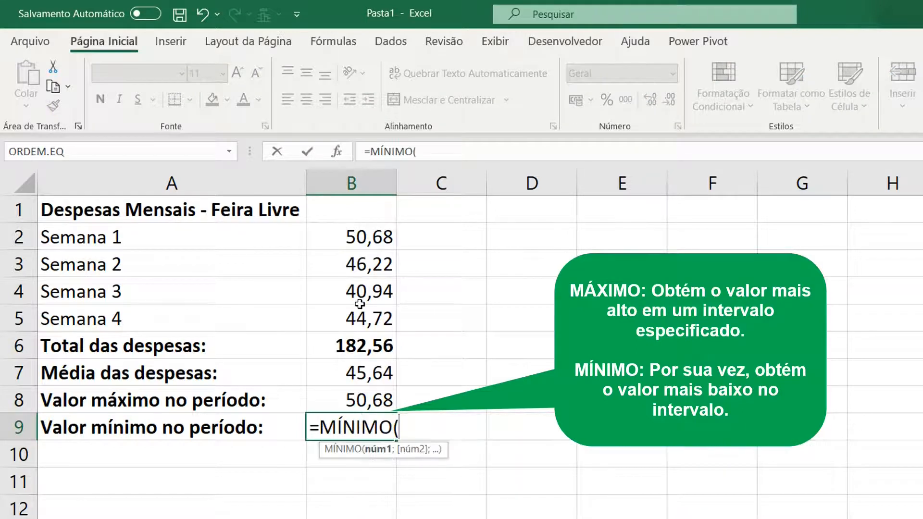
click(379, 240)
drag(380, 250, 390, 306)
text())
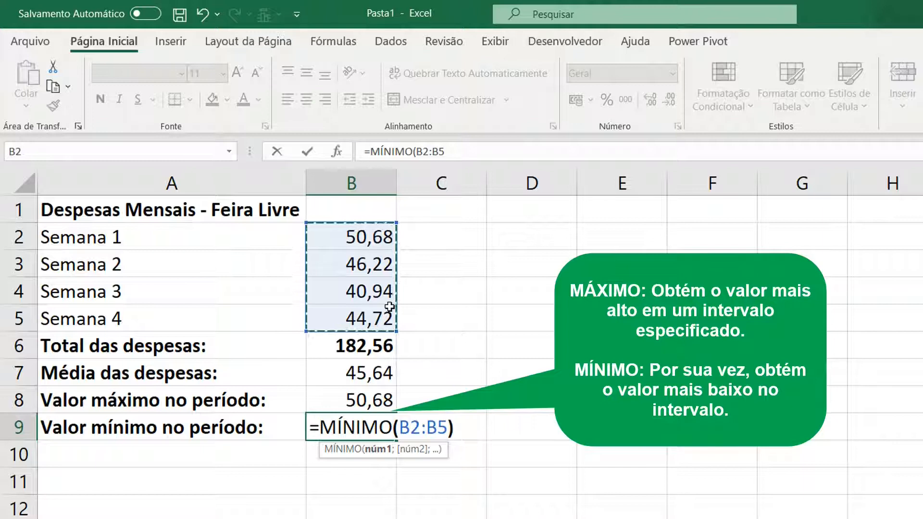
key(Return)
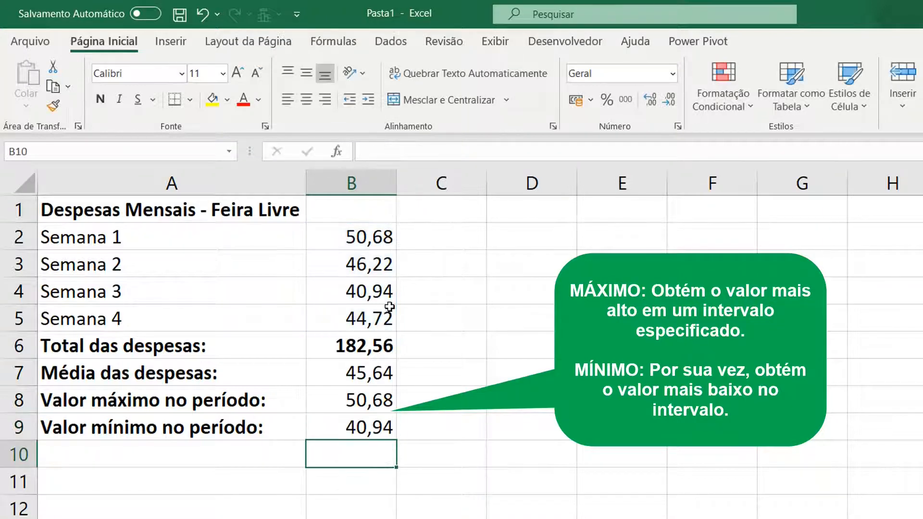
Review the ranges used by the maximum and minimum formulas in cells B8 and B9.
key(Up)
key(Up)
key(F2)
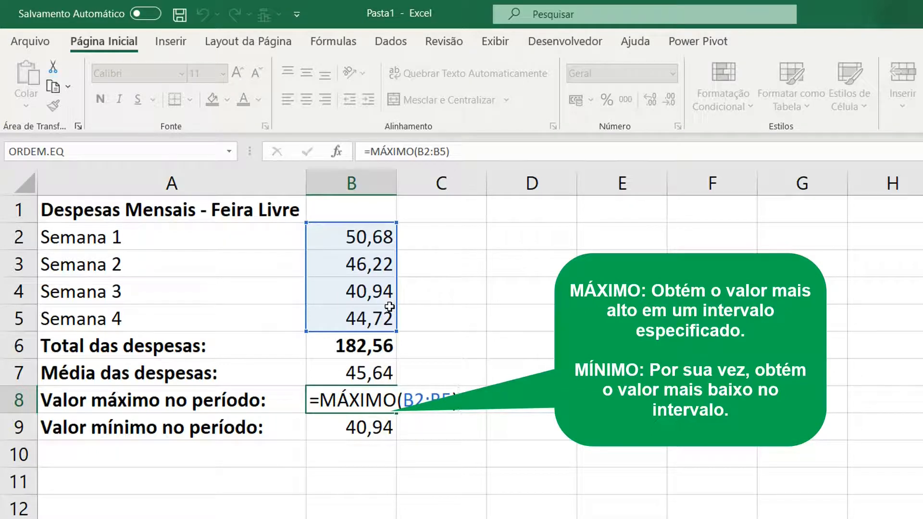
key(Return)
key(F2)
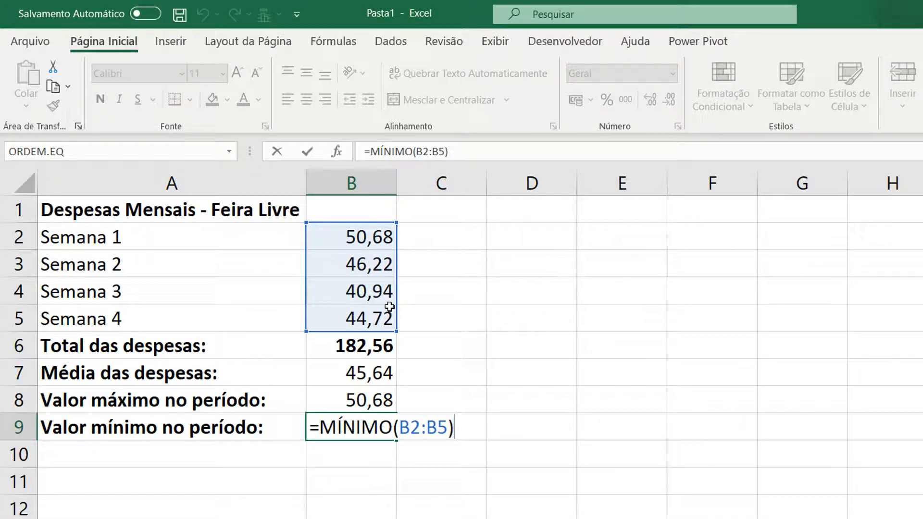
key(Return)
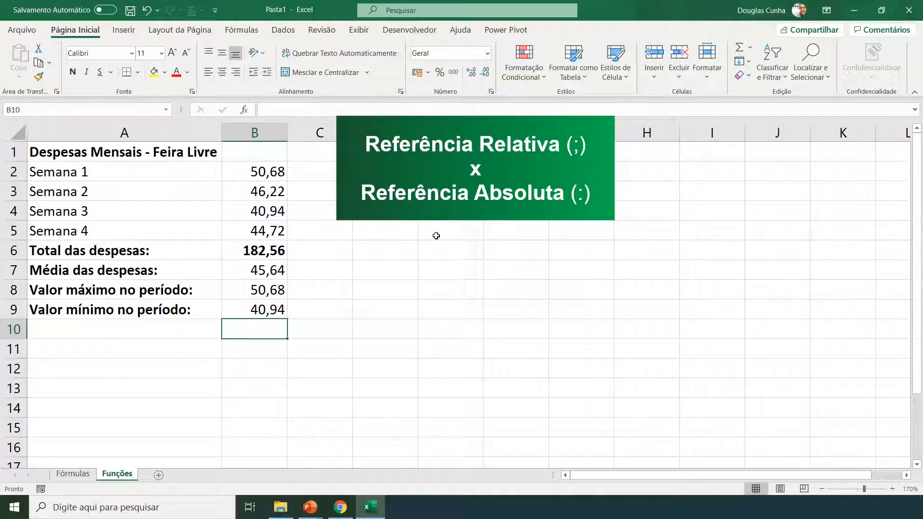
Sum only the Semana 2 and Semana 4 expenses in cell D6 with =SOMA(B3;B5).
key(Right)
key(Right)
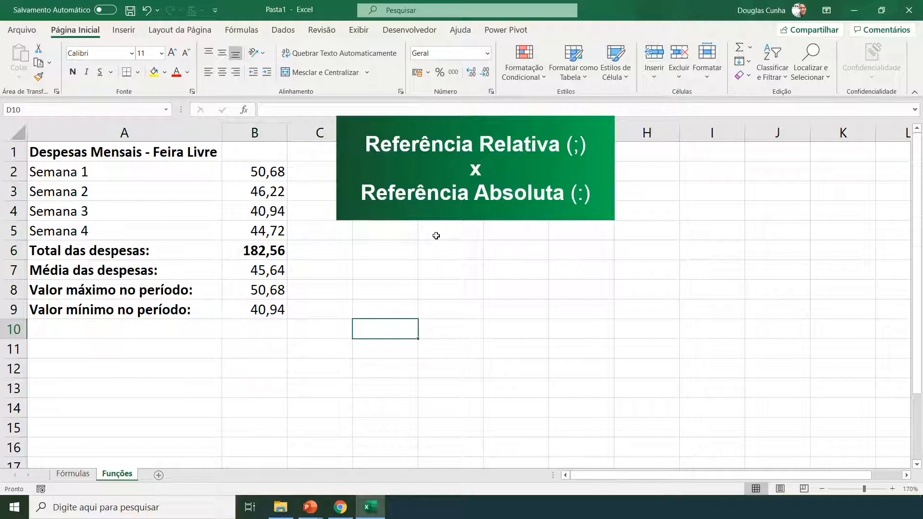
key(Up)
key(Up)
key(Up)
key(Up)
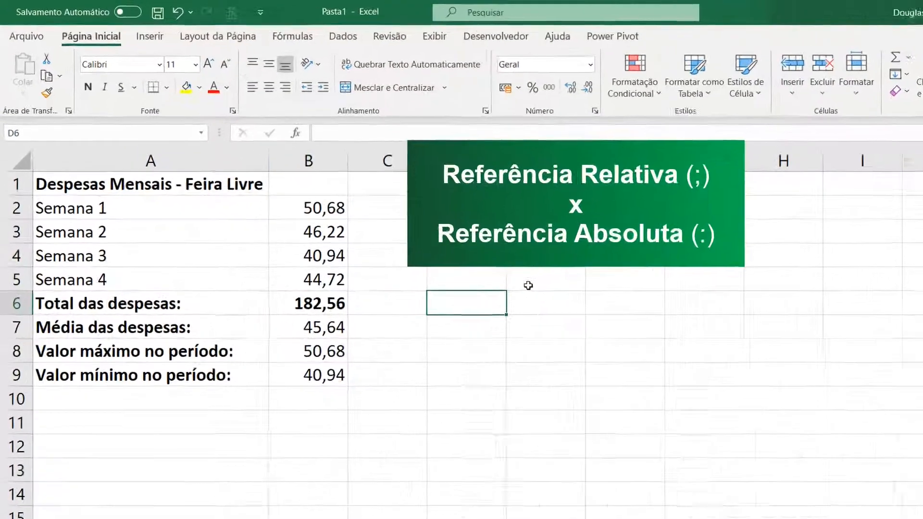
text(=SOM)
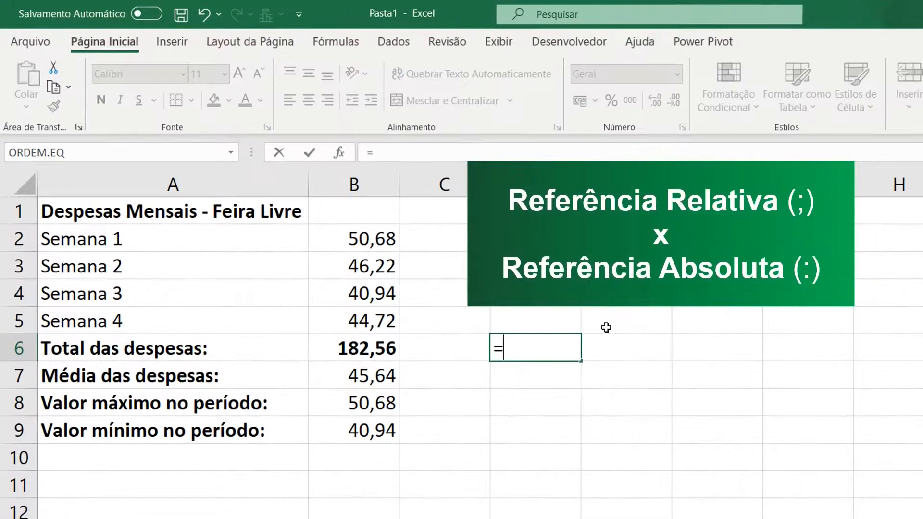
text(A()
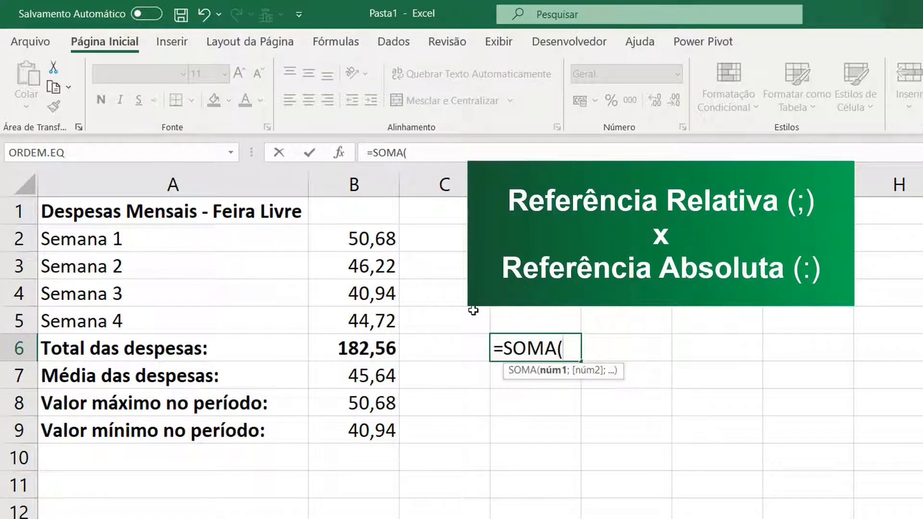
click(363, 268)
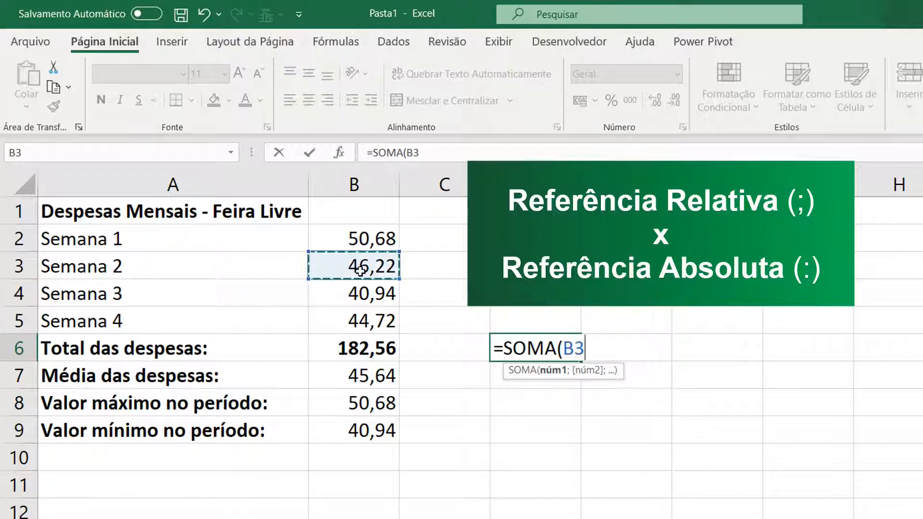
text(;)
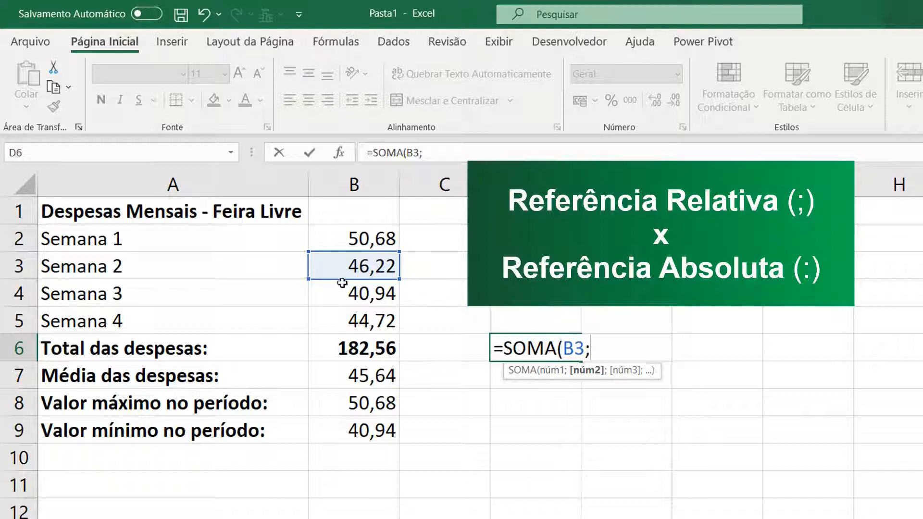
click(352, 321)
text())
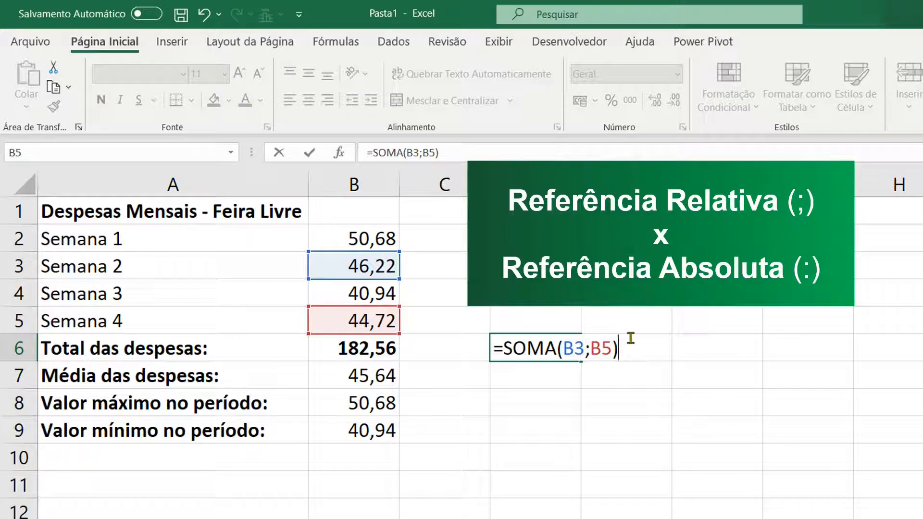
key(Return)
Examine the range reference used by the SOMA formula in the total expenses cell B6.
key(Left)
key(Left)
key(Up)
key(F2)
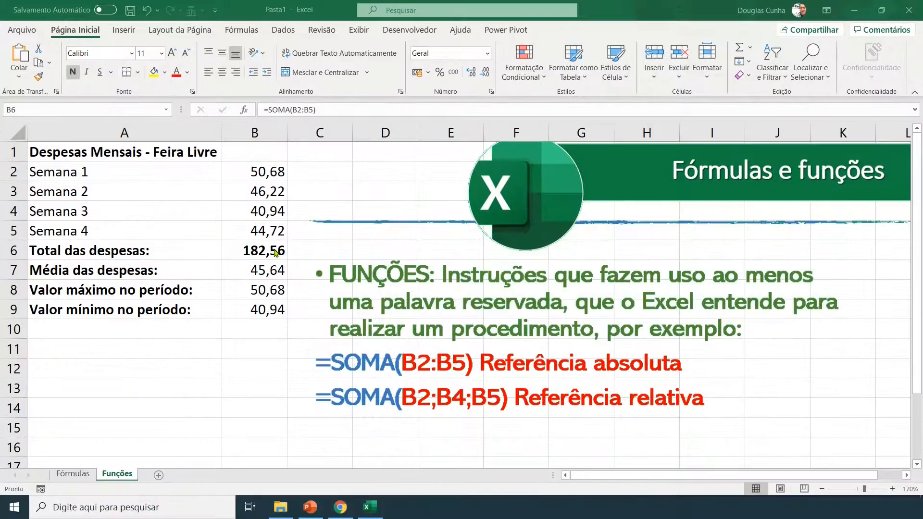
click(275, 251)
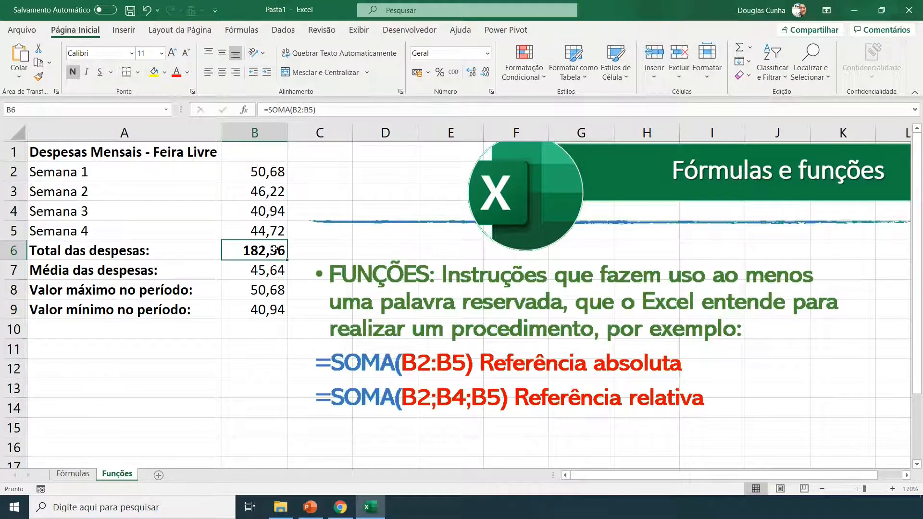
key(F2)
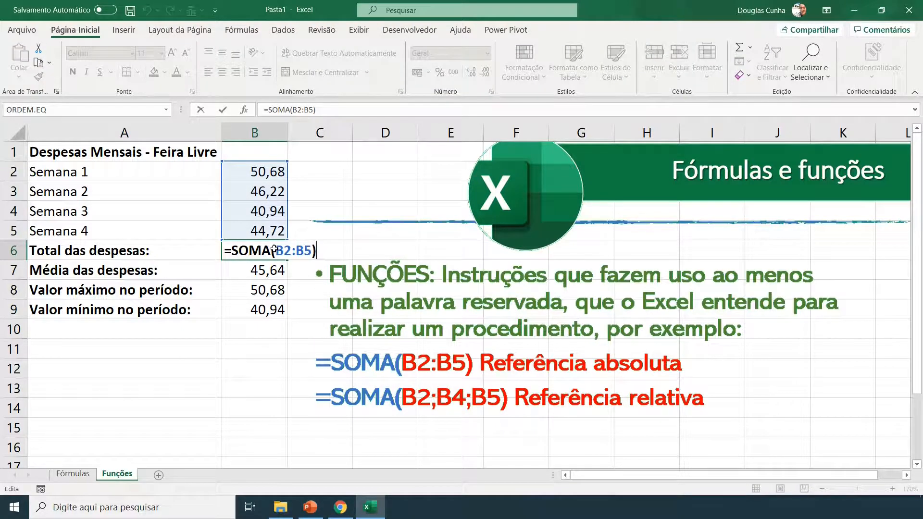
Examine the ranges used by the average, maximum and minimum formulas in cells B7 to B9.
key(Escape)
key(Down)
key(F2)
key(Escape)
key(Down)
key(F2)
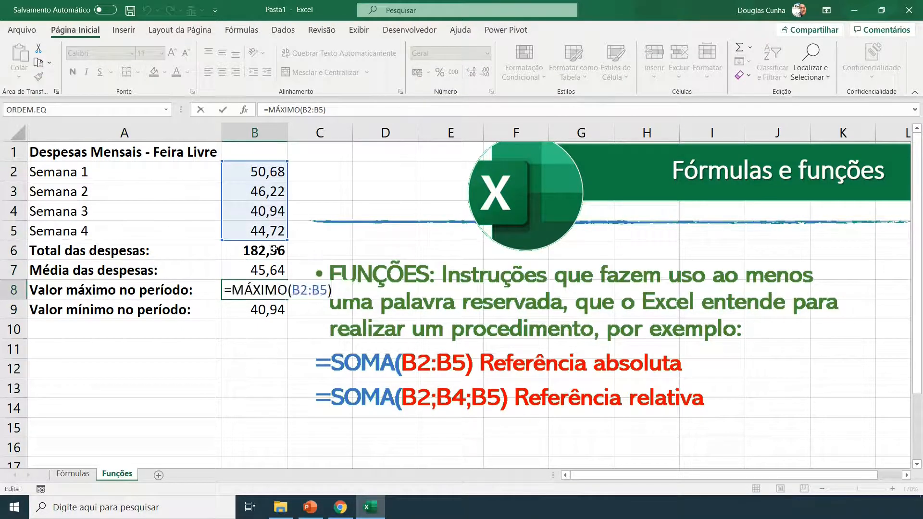
key(Escape)
key(Down)
key(F2)
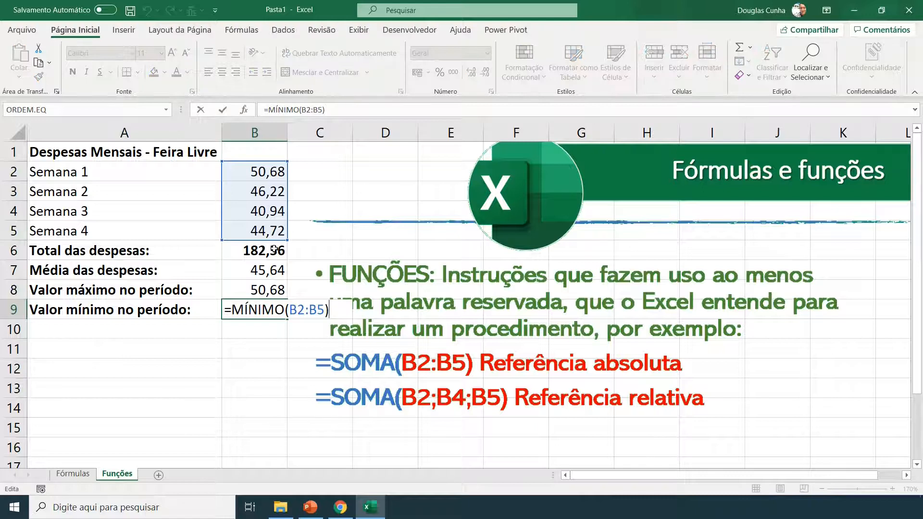
key(Escape)
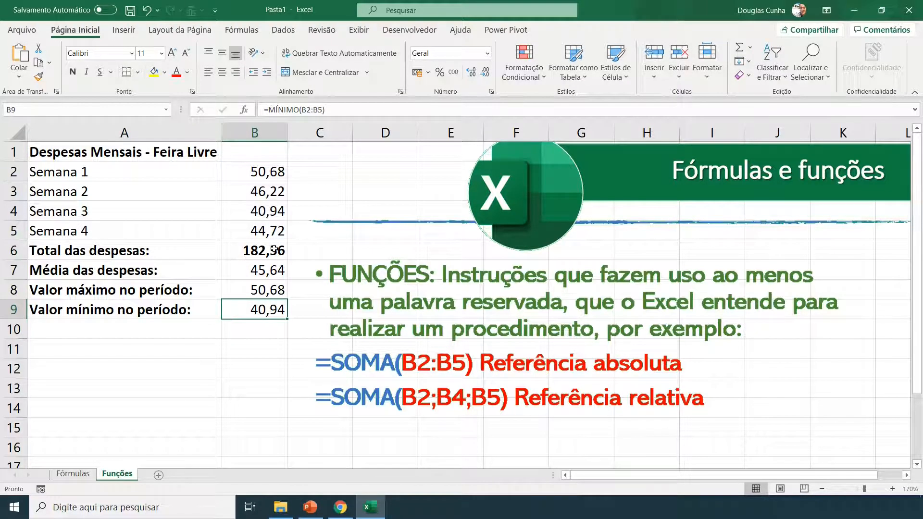
Return to the total expenses cell B6 and open its SOMA formula for review.
key(Up)
key(Up)
key(Up)
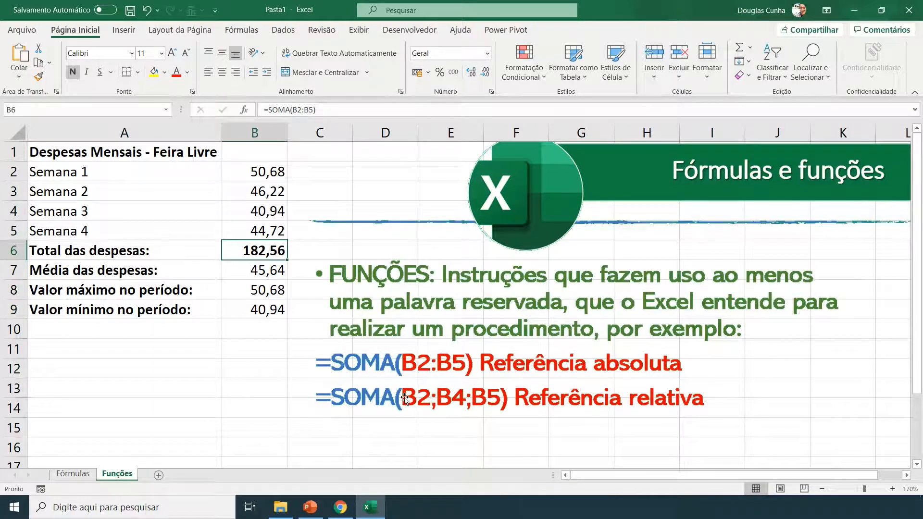
key(F2)
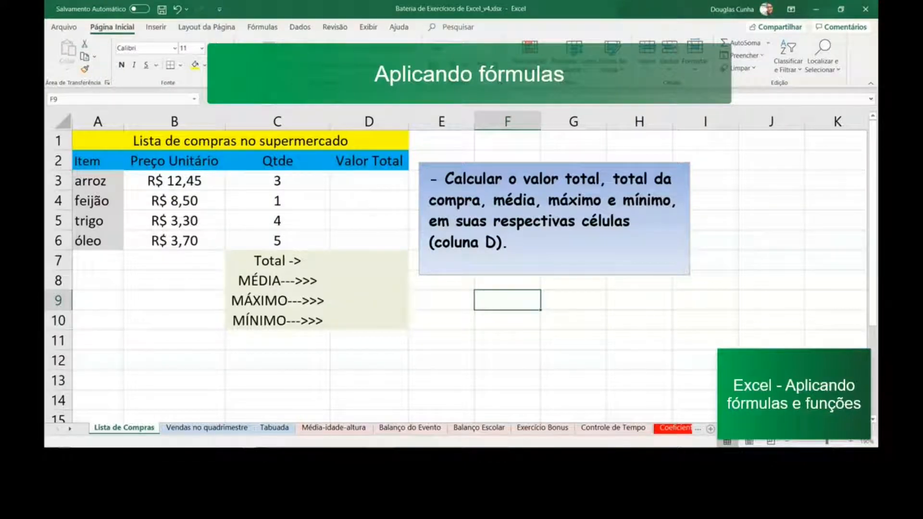
In the supermarket shopping list, calculate the total value of arroz in cell D3 with =B3*C3.
click(851, 442)
click(851, 442)
click(852, 443)
click(851, 443)
click(851, 443)
click(851, 442)
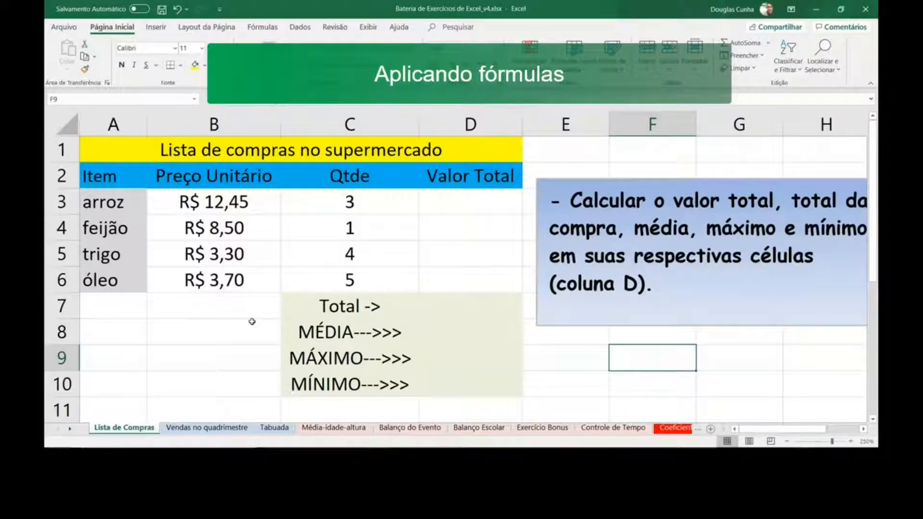
click(490, 193)
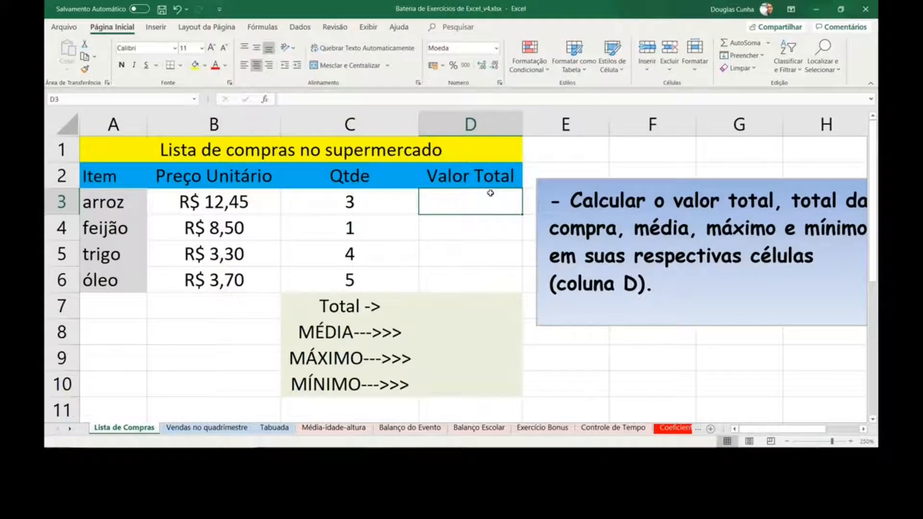
text(=)
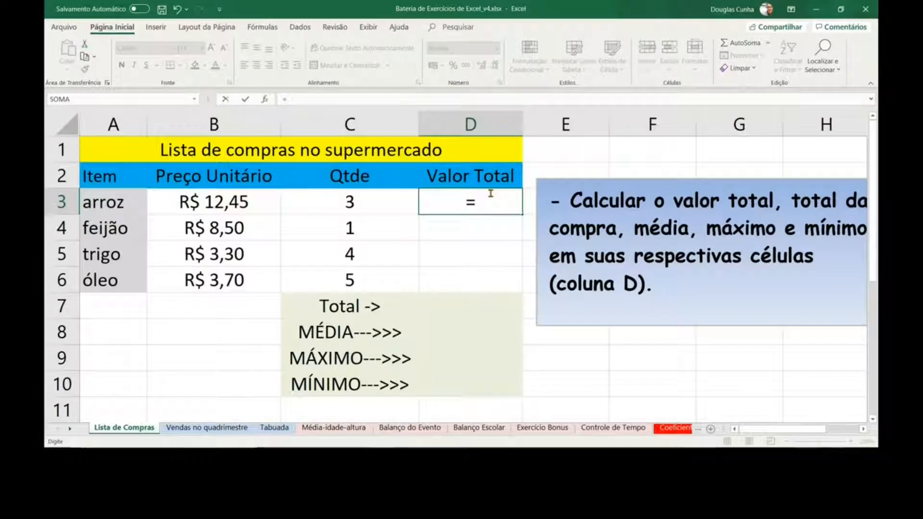
click(212, 197)
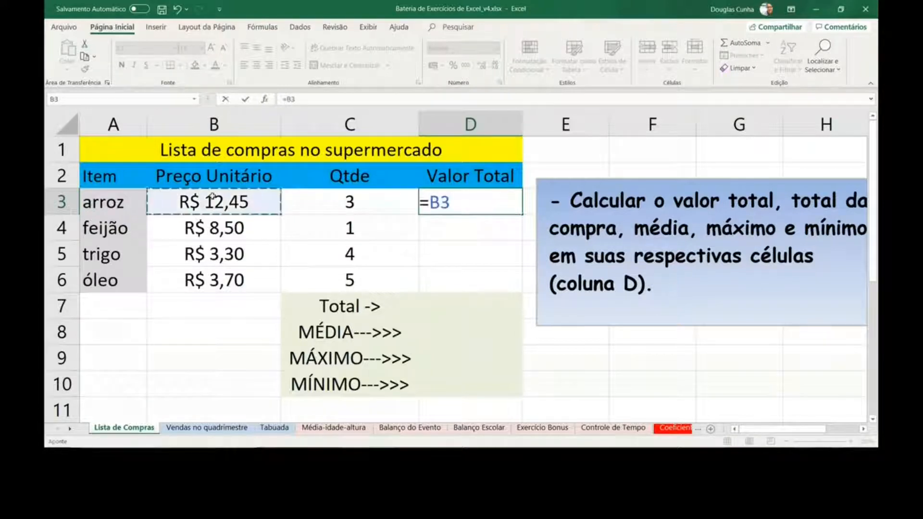
text(*)
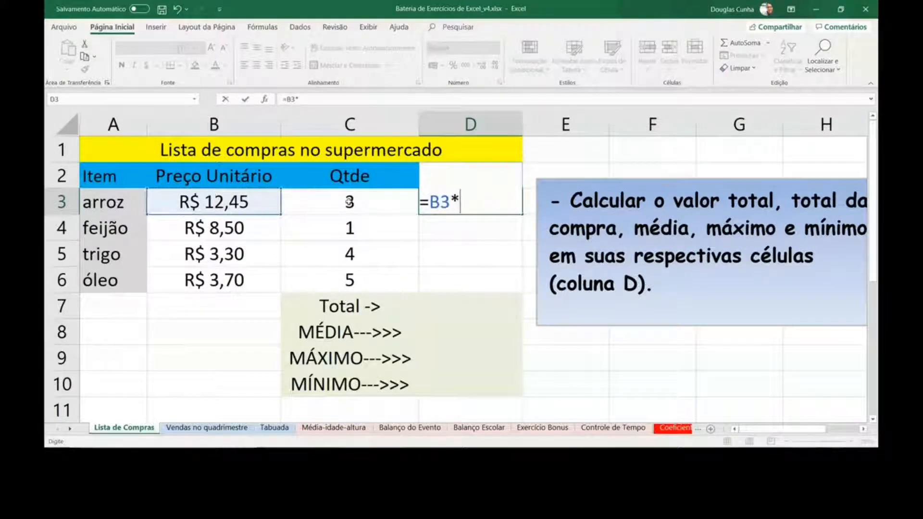
click(349, 200)
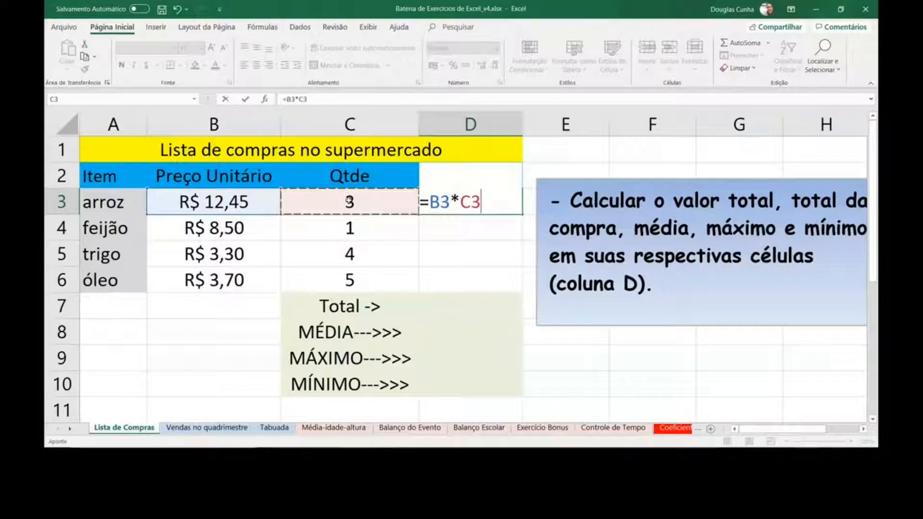
key(Return)
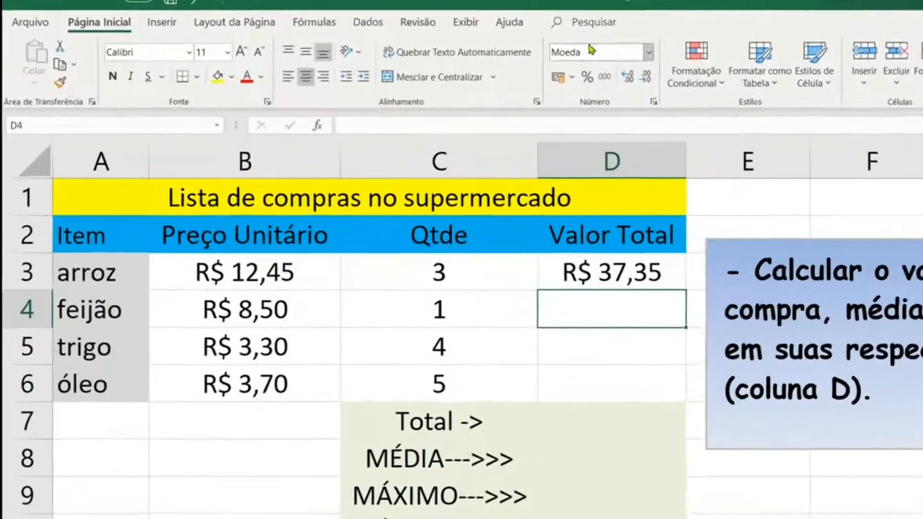
Apply the Euro accounting number format to the arroz total in cell D3.
click(526, 49)
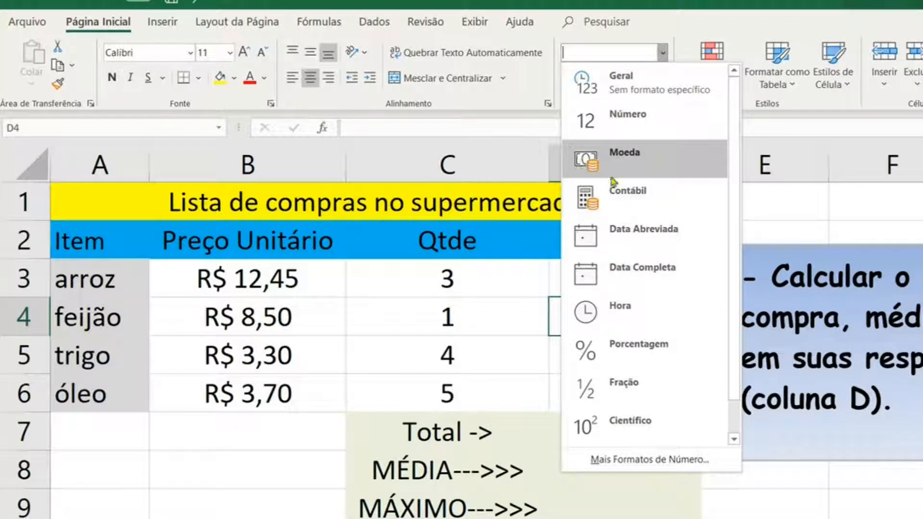
click(555, 279)
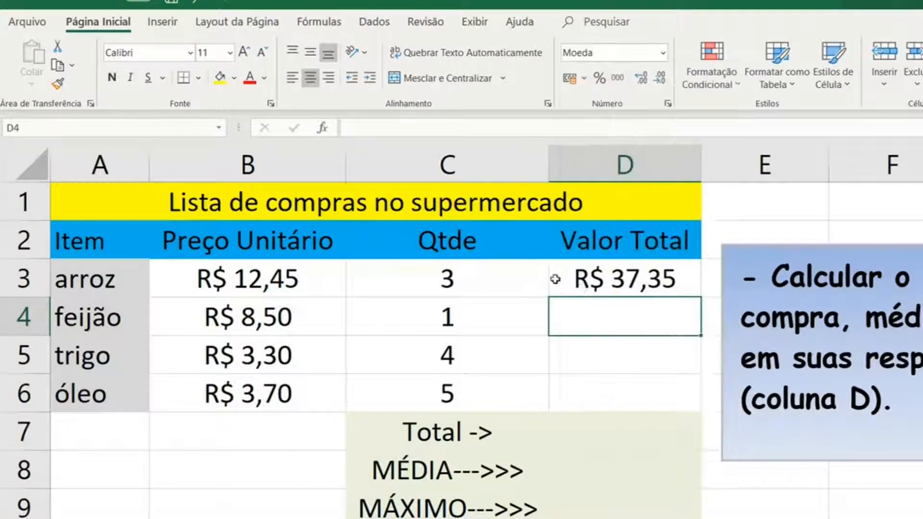
click(599, 282)
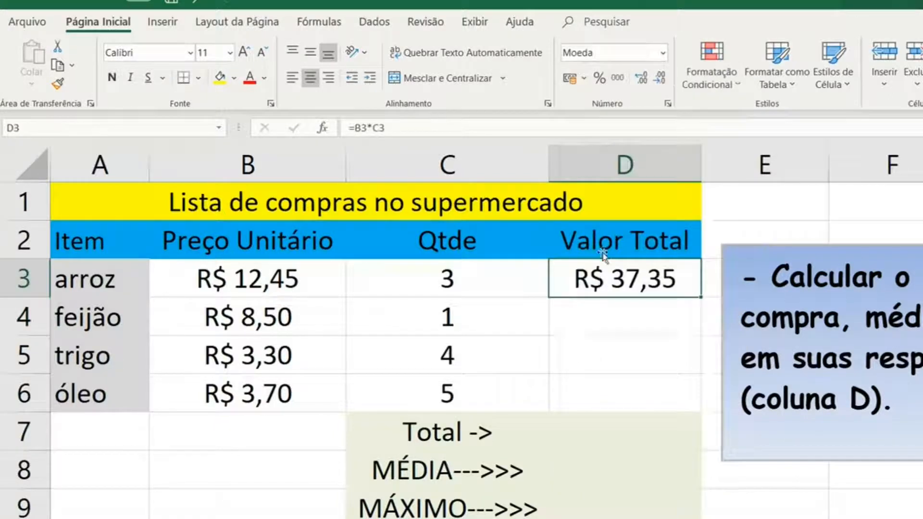
click(585, 81)
click(602, 146)
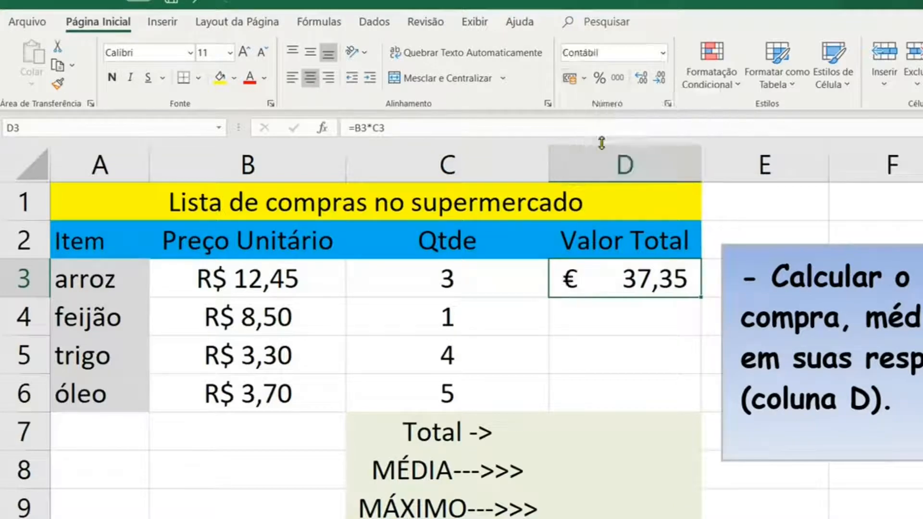
click(586, 79)
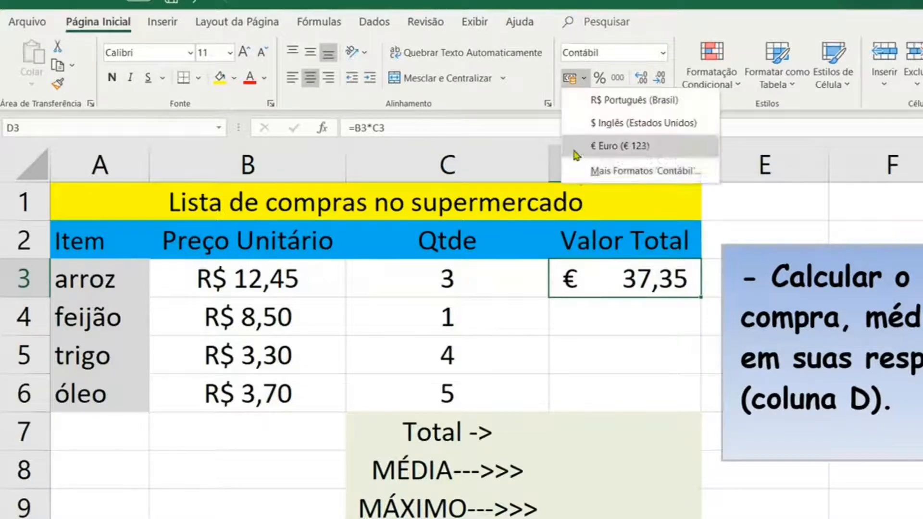
click(573, 146)
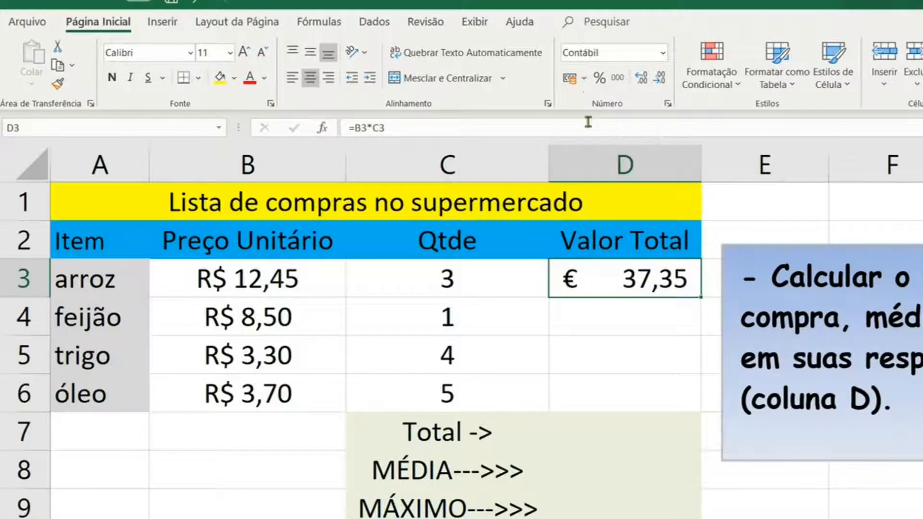
Apply the R$ Português (Brasil) accounting number format to the arroz total in cell D3.
click(583, 81)
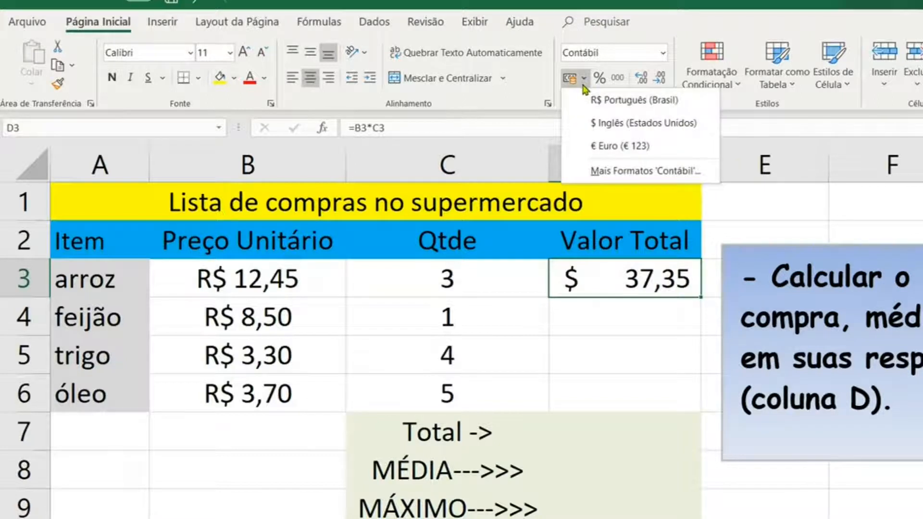
click(591, 101)
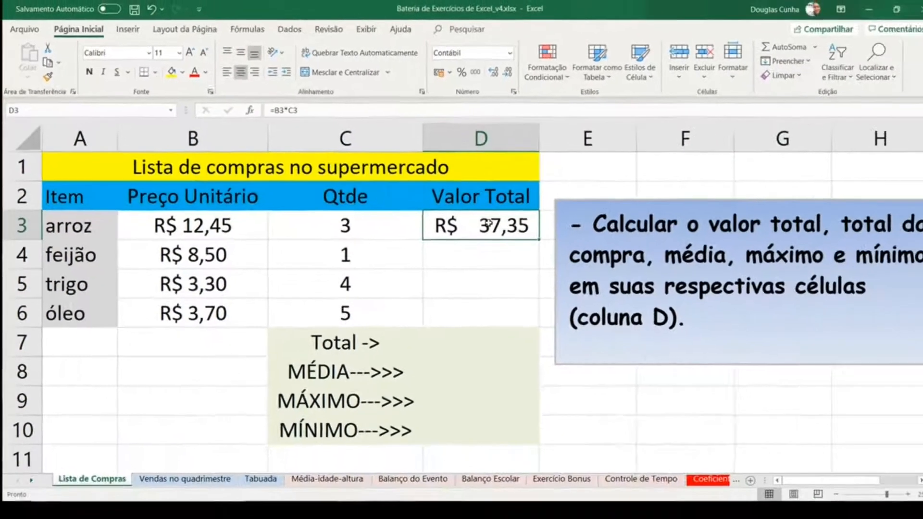
scroll(609, 272, down, 2)
scroll(420, 374, up, 2)
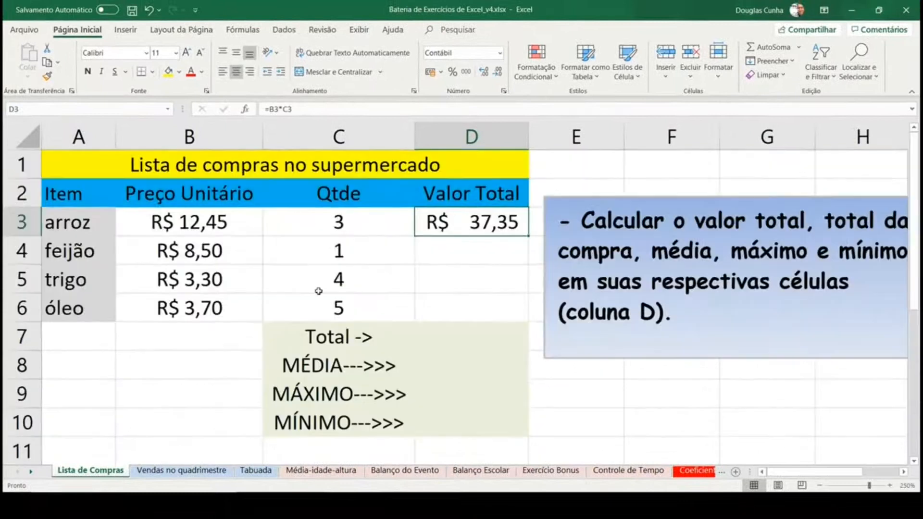
Enter the test value 1,9 in the empty cell C12 below the shopping list.
scroll(197, 325, down, 1)
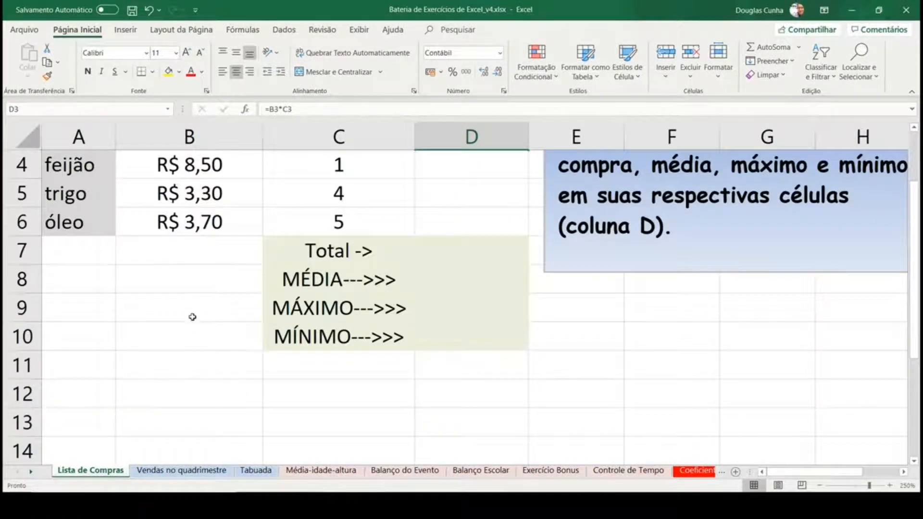
click(192, 315)
click(192, 371)
click(332, 392)
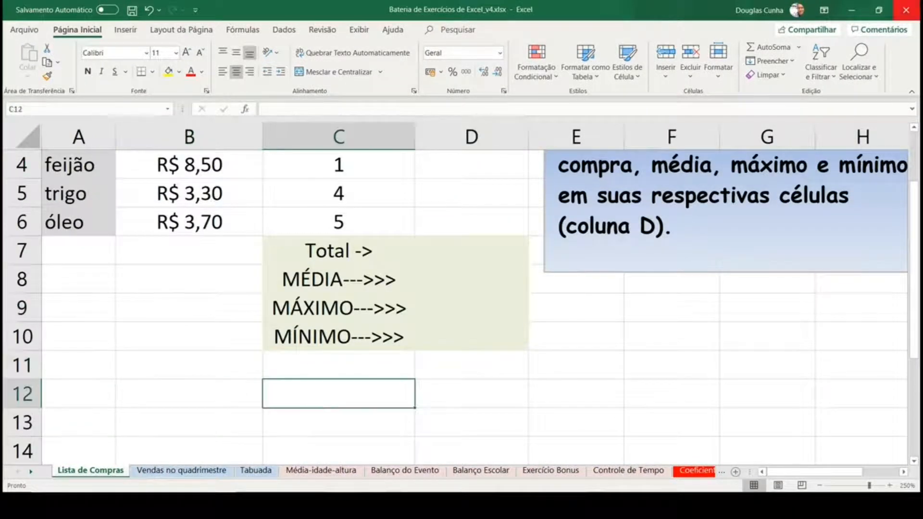
text(1,)
text(9)
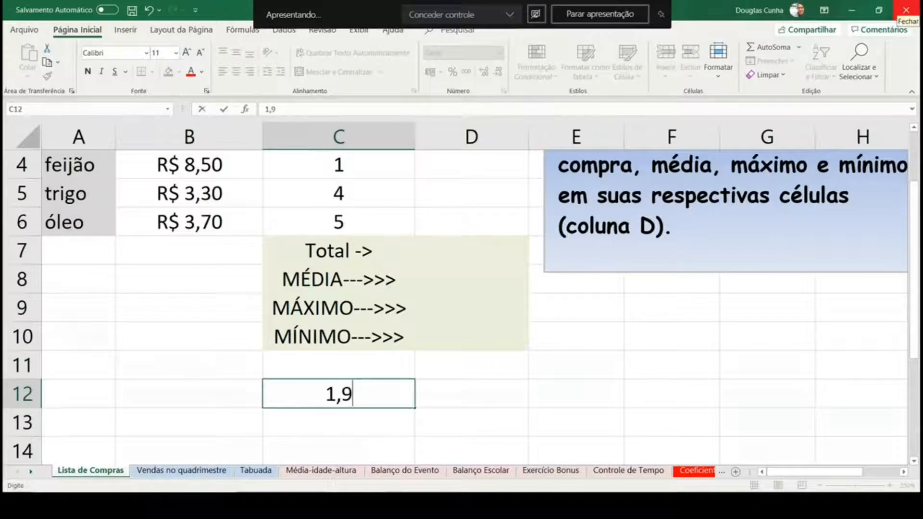
text(0)
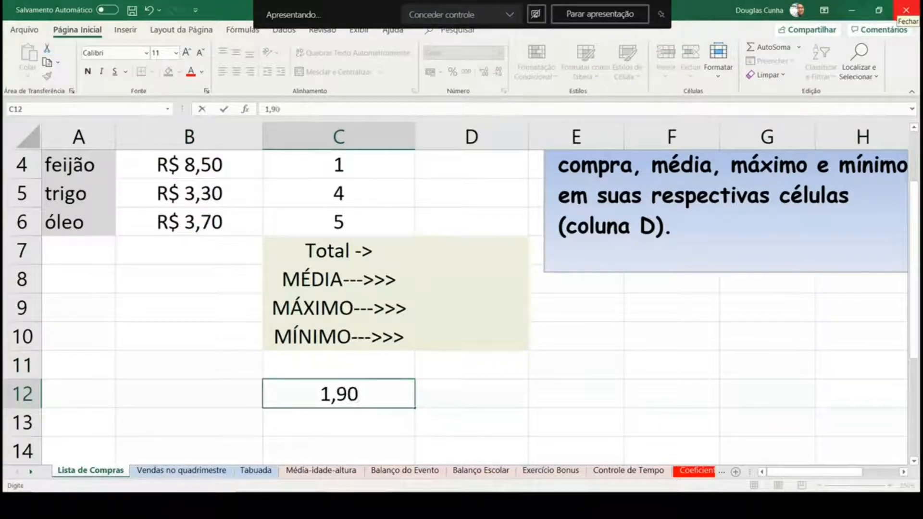
key(BackSpace)
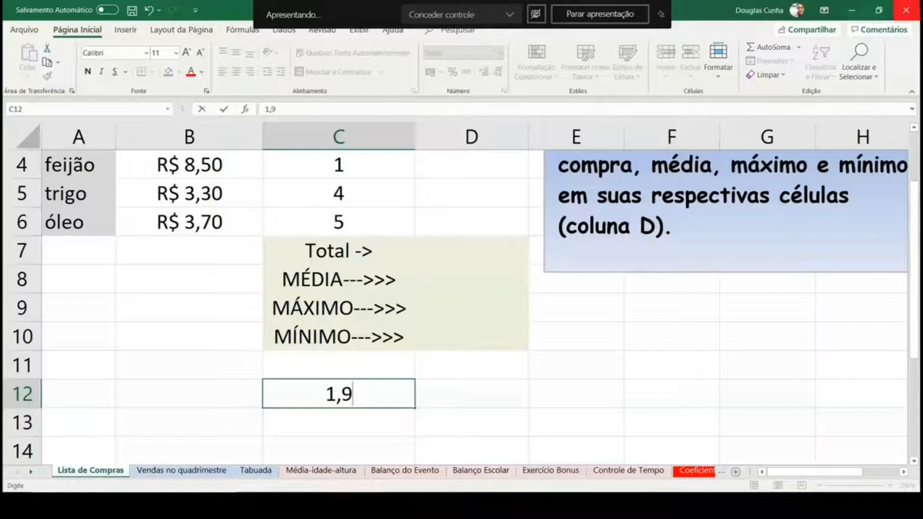
key(Return)
Apply the R$ accounting format to cell C12 and change it to the Moeda format for comparison.
click(339, 395)
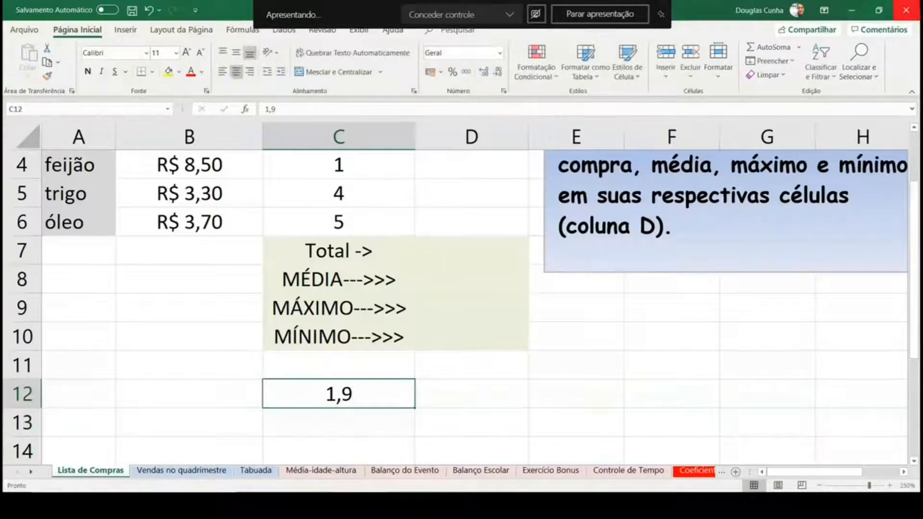
click(430, 73)
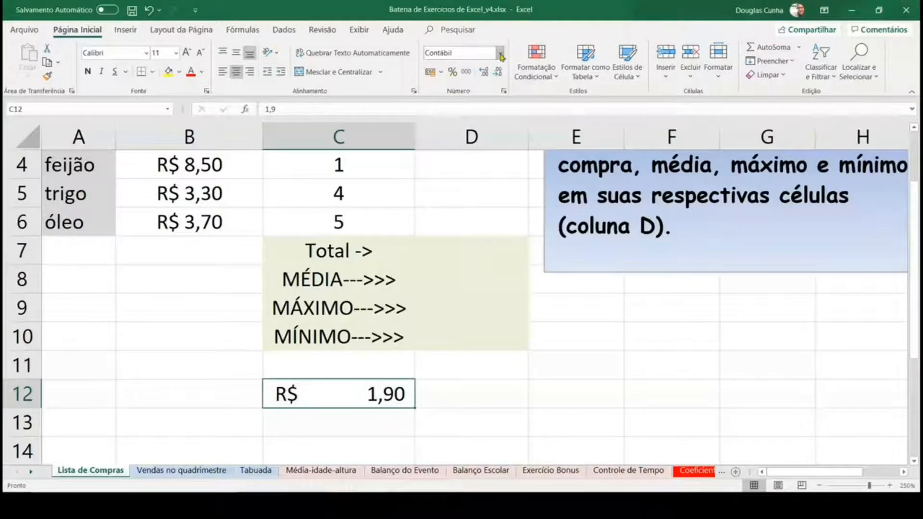
click(501, 54)
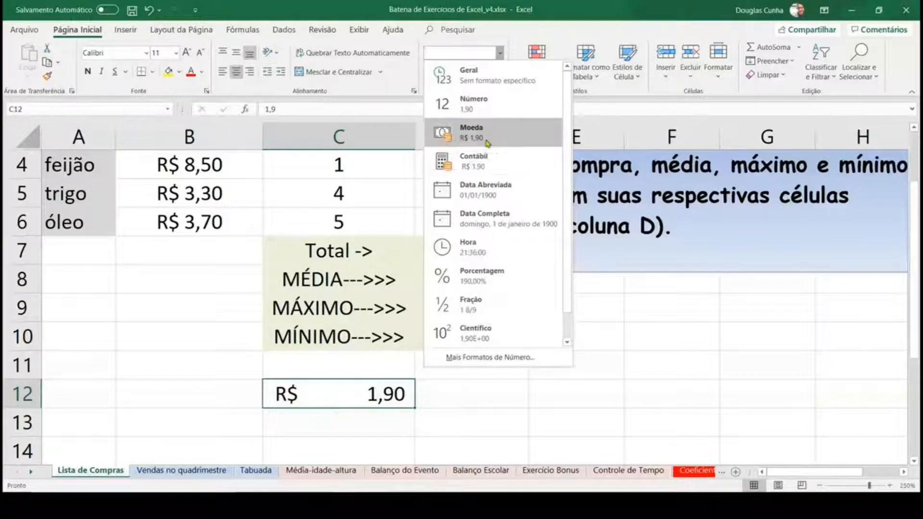
click(471, 133)
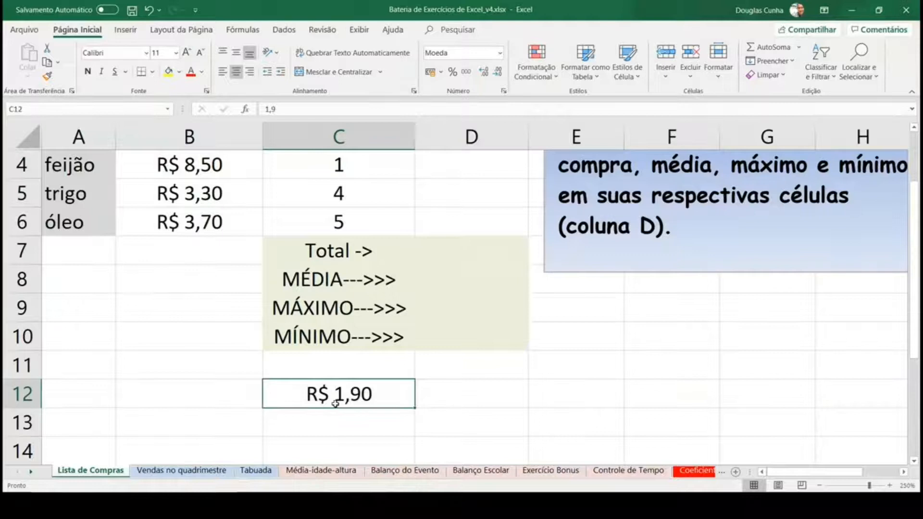
Delete the test value from cell C12 and return to the arroz total in cell D3.
key(Delete)
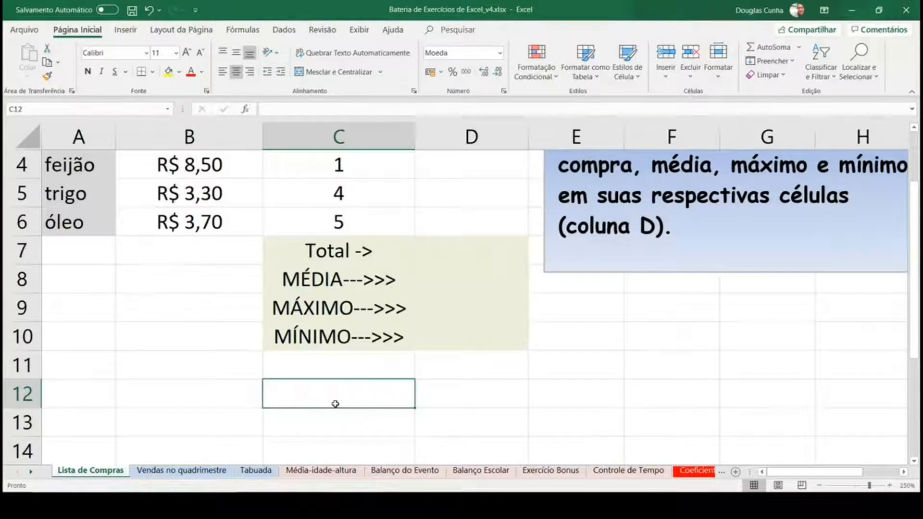
key(Up)
key(Up)
key(Up)
key(Up)
key(Up)
key(Up)
key(Up)
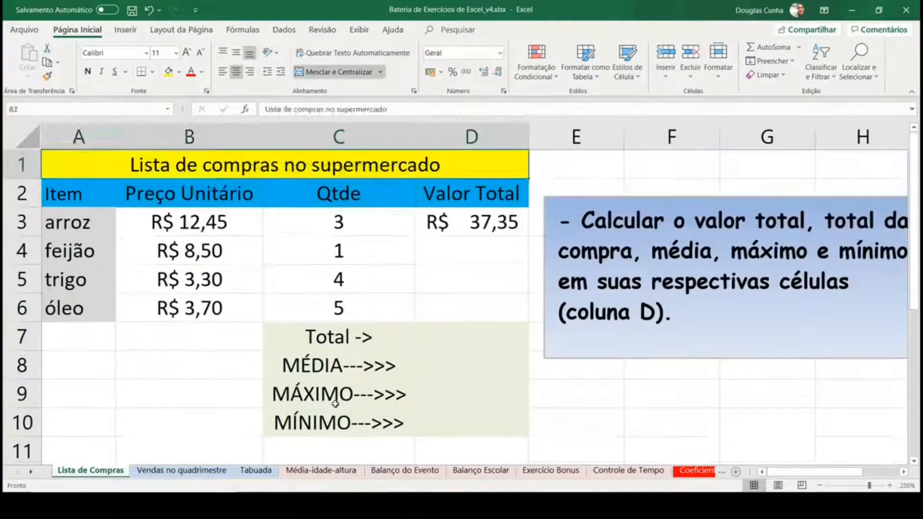
key(Down)
key(Down)
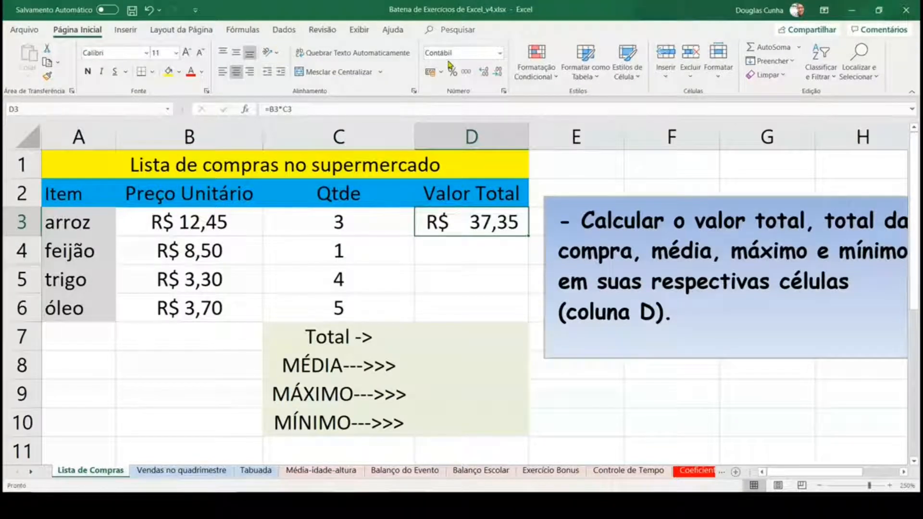
Examine how columns A to C and rows 1 to 3 are selected around the merged title.
click(343, 214)
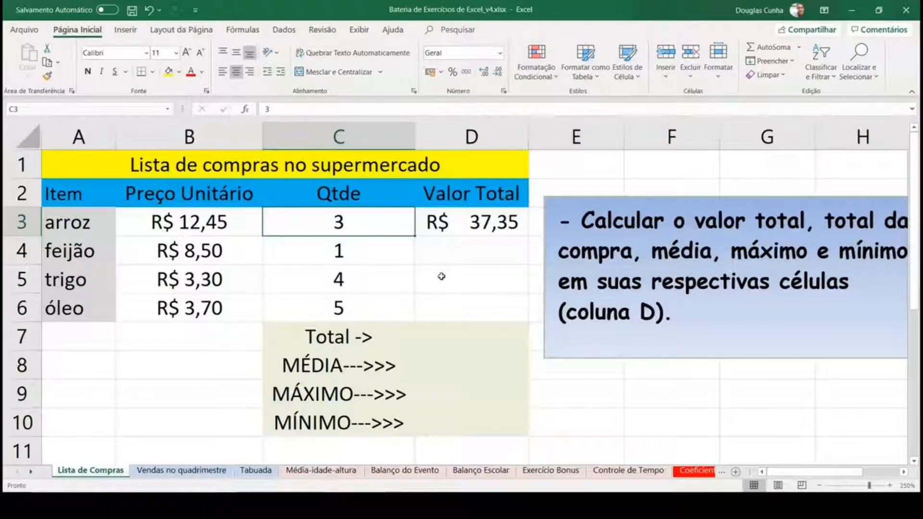
click(80, 138)
click(193, 137)
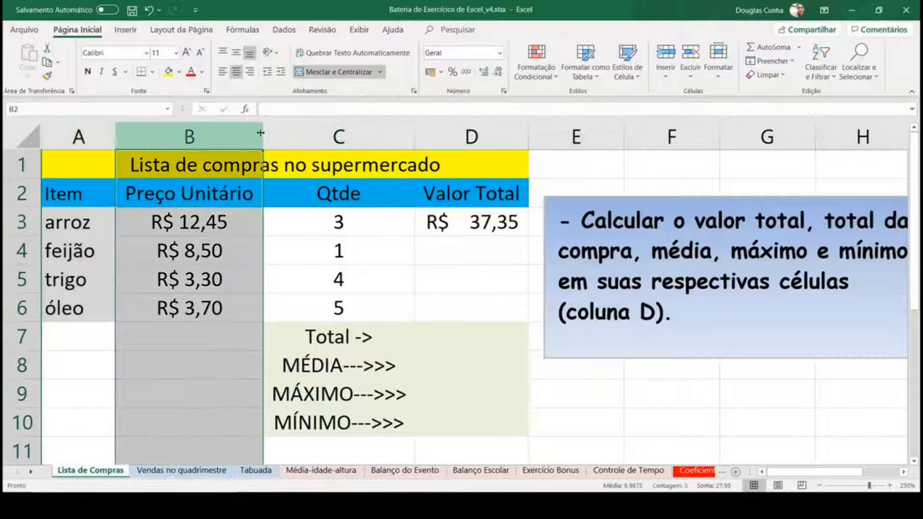
click(339, 137)
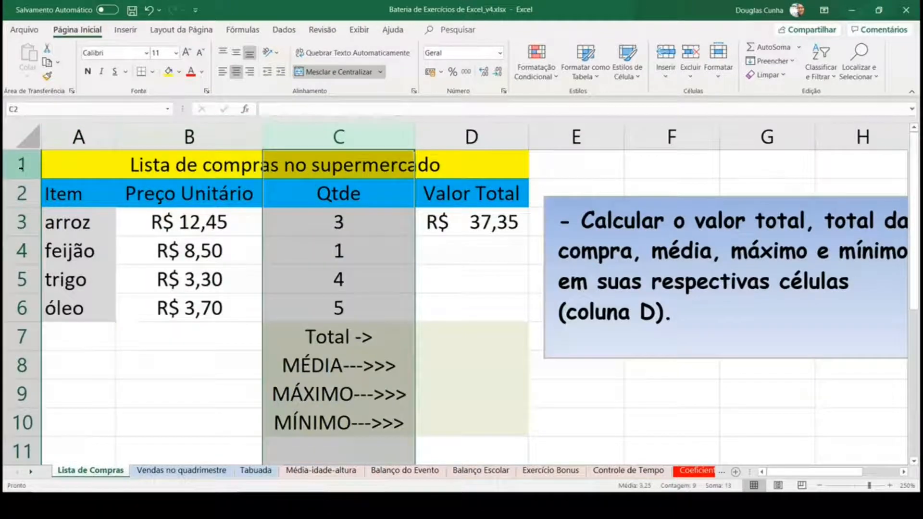
click(22, 165)
click(22, 193)
click(22, 221)
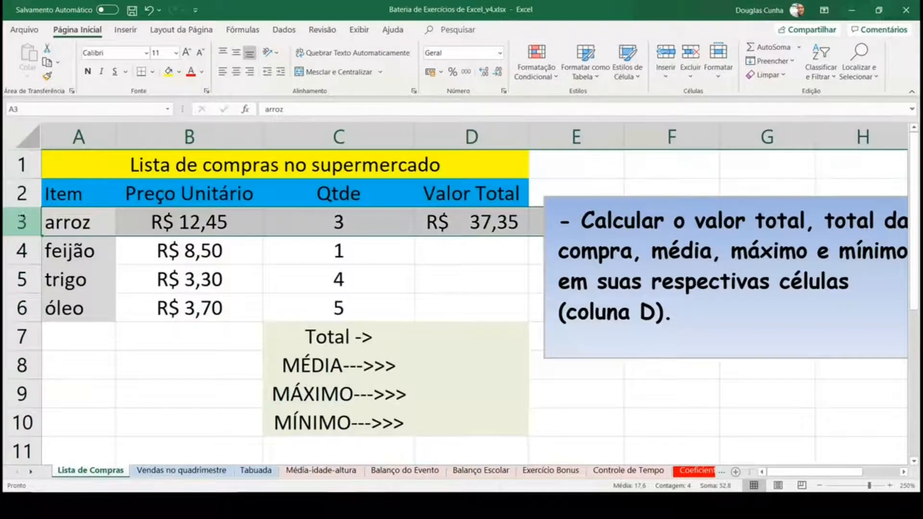
Insert an empty row above the header row that starts with Item.
click(22, 193)
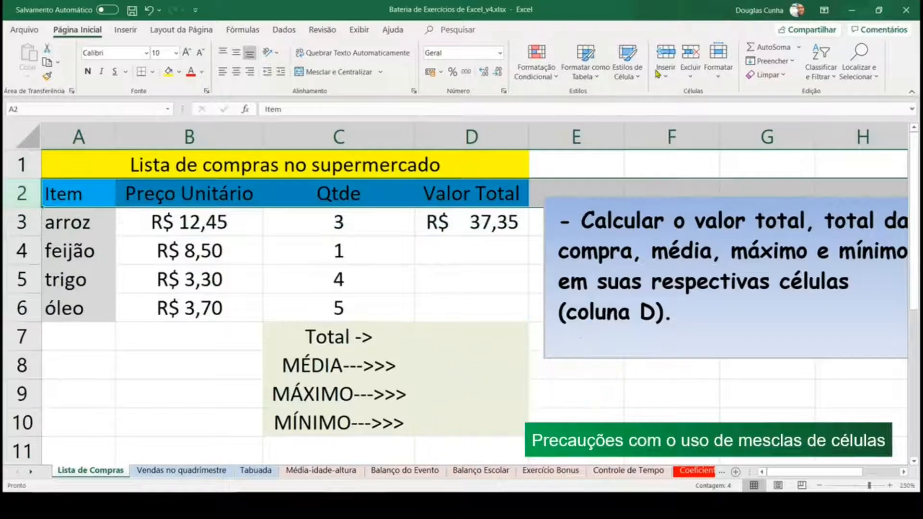
click(666, 52)
click(50, 201)
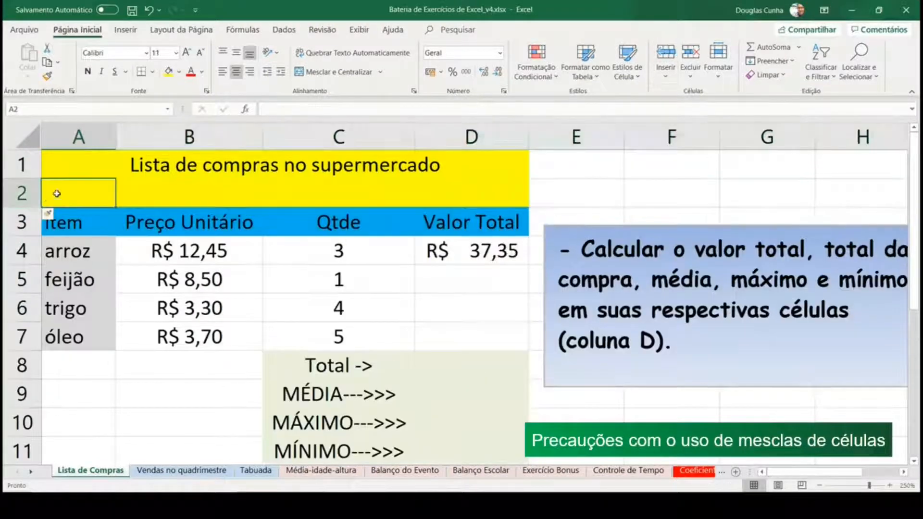
Fill cells A2:D2 with the standard purple and reduce row 2 to a thin strip.
drag(57, 193, 443, 195)
click(179, 72)
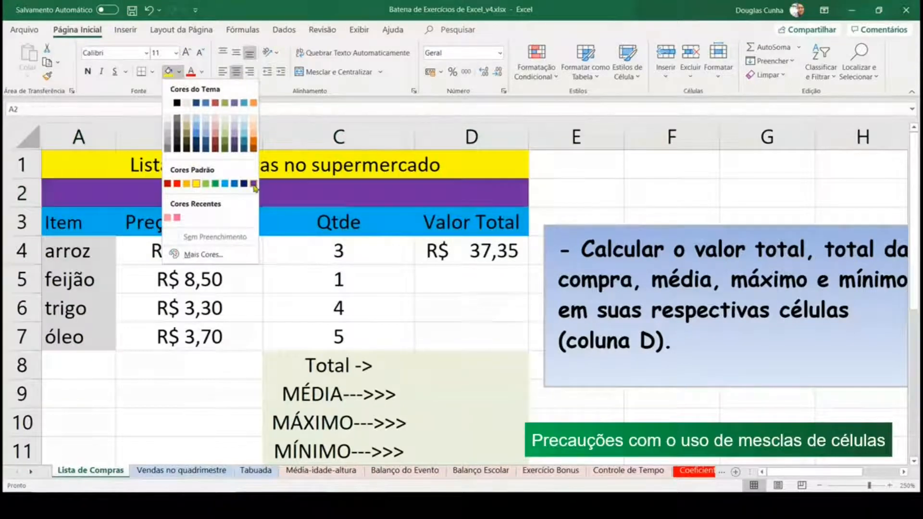
click(254, 184)
drag(21, 207, 22, 187)
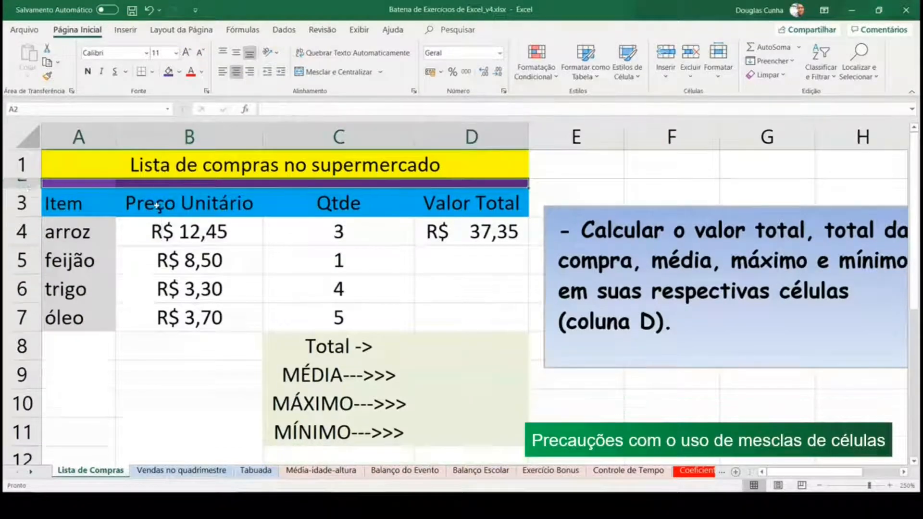
click(156, 206)
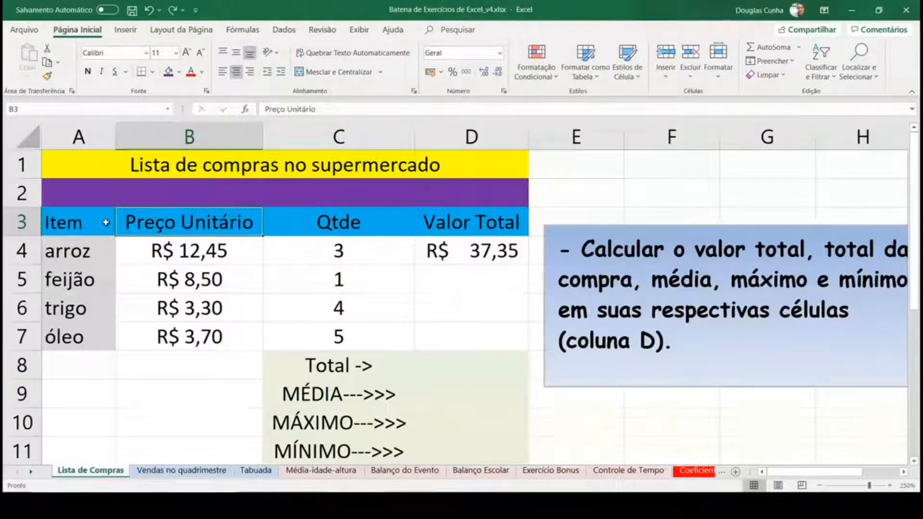
Undo the height change, purple fill and inserted row, and select the feijão unit price in cell B4.
key(ctrl+z)
key(ctrl+z)
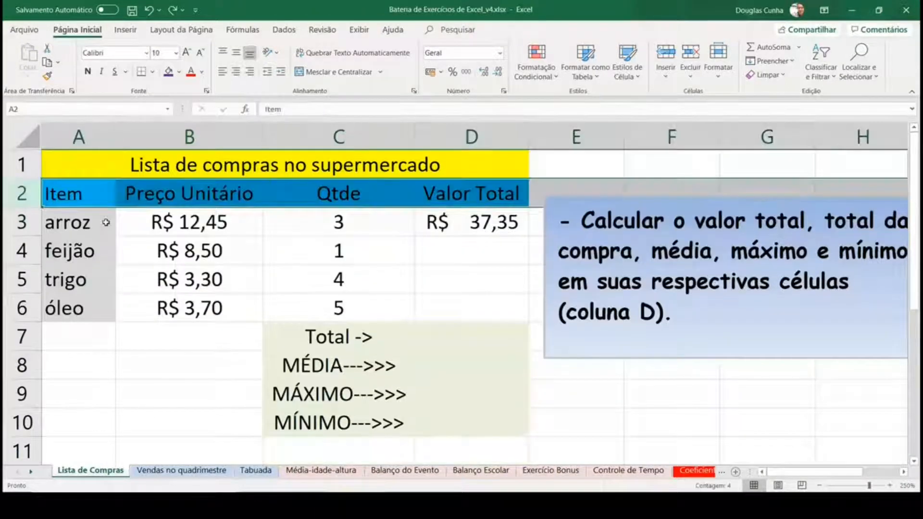
click(205, 256)
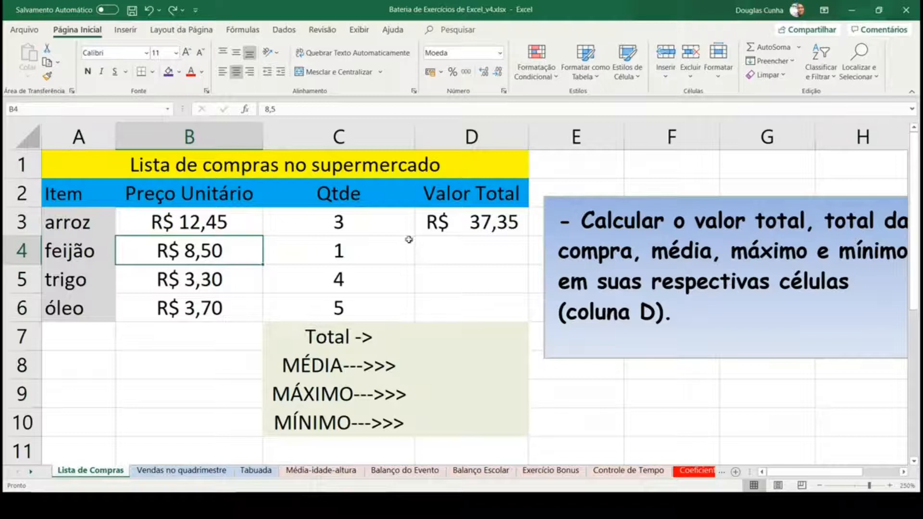
View the Vendas no quadrimestre sheet and return to the merged title on the Lista de Compras sheet.
click(174, 470)
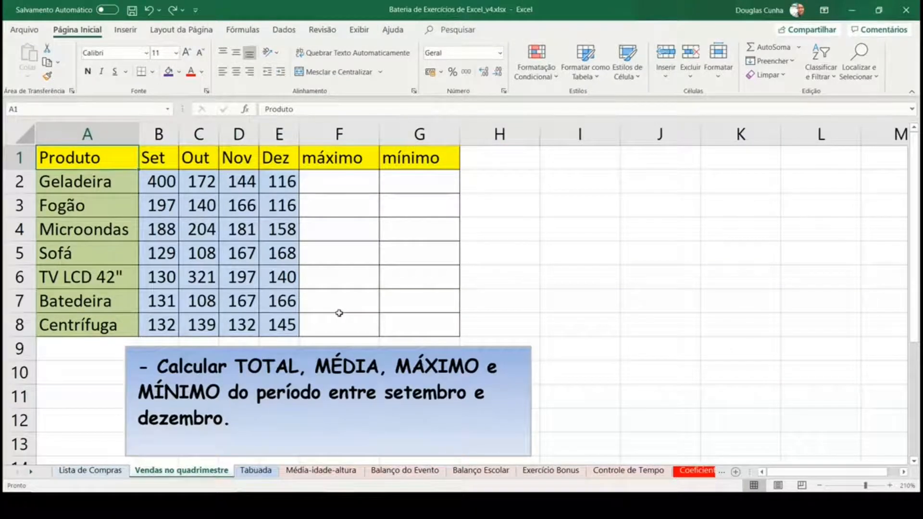
click(88, 470)
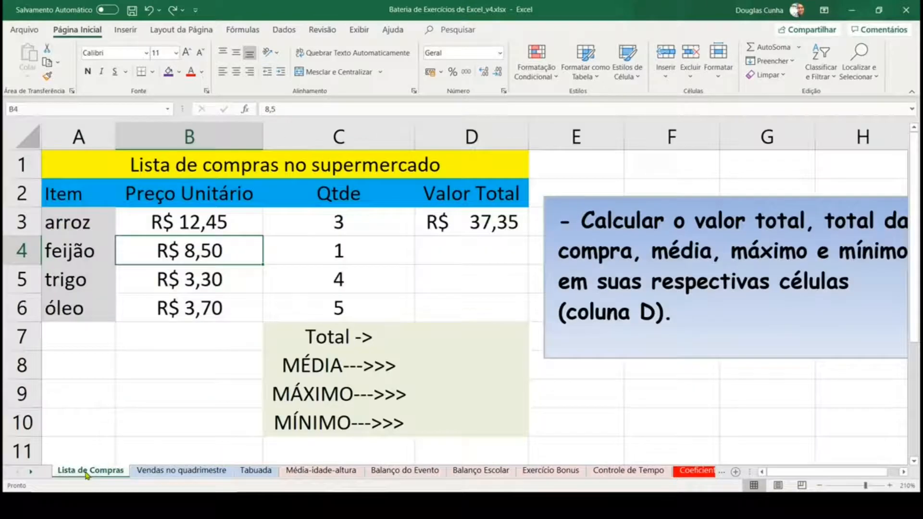
click(125, 163)
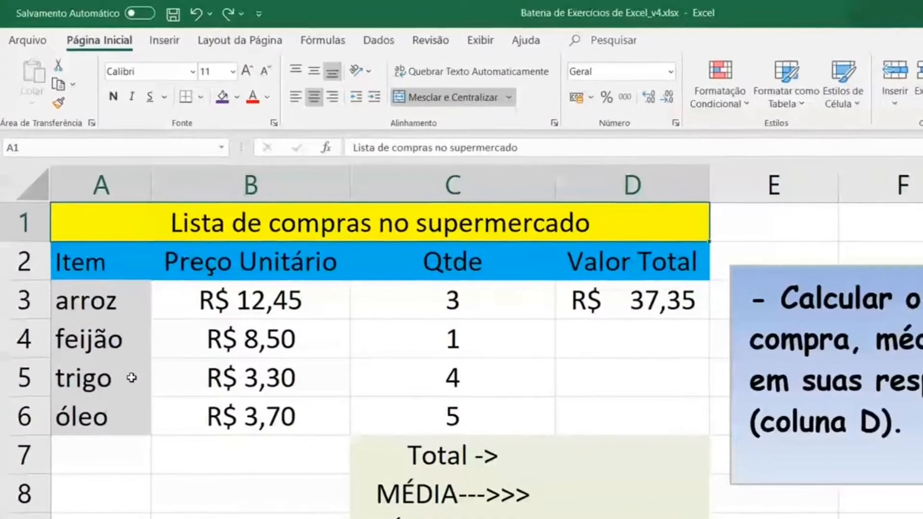
Calculate the total value of feijão in cell D4 with =B4*C4.
click(443, 323)
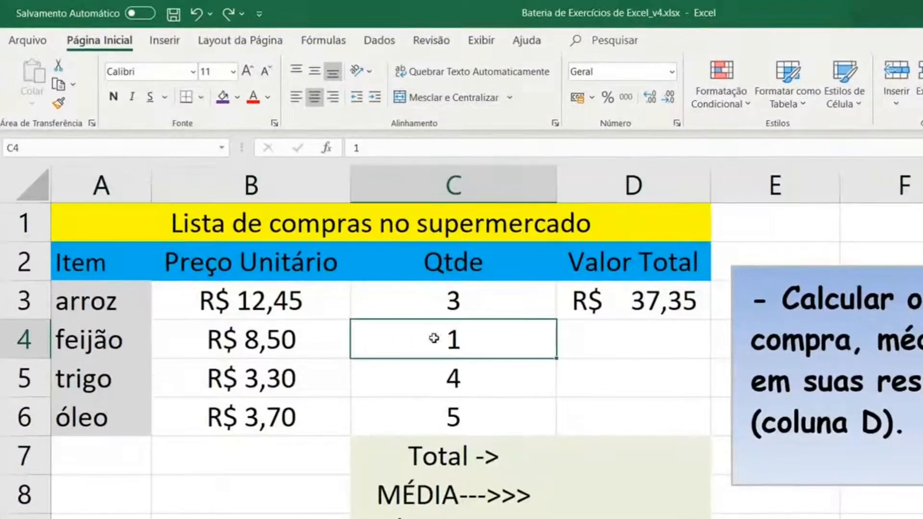
click(561, 316)
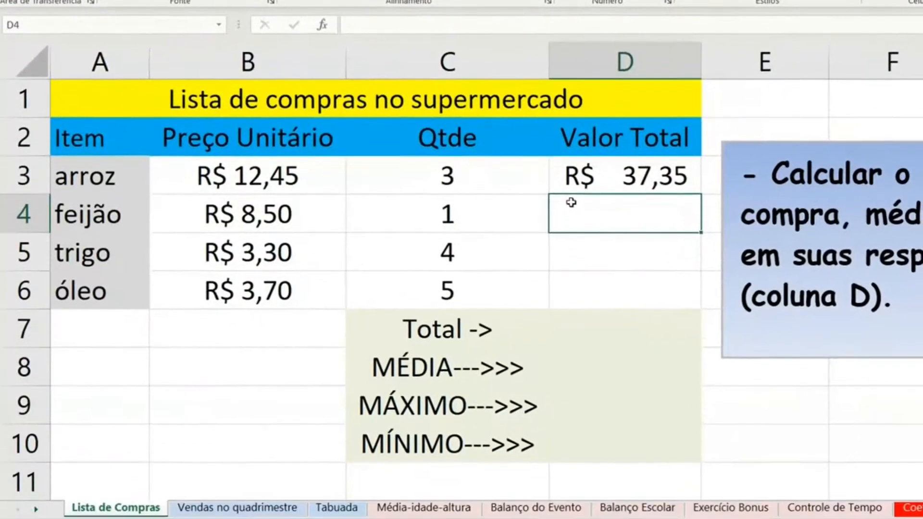
text(=)
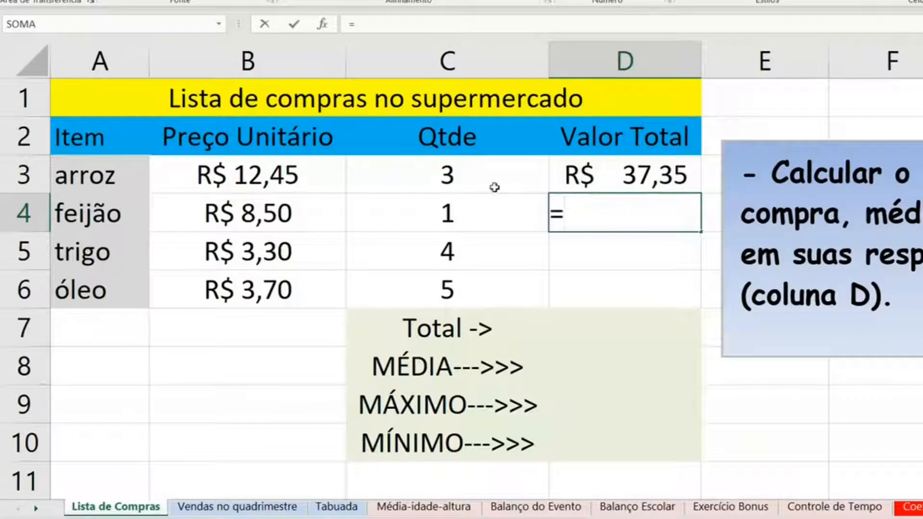
click(288, 218)
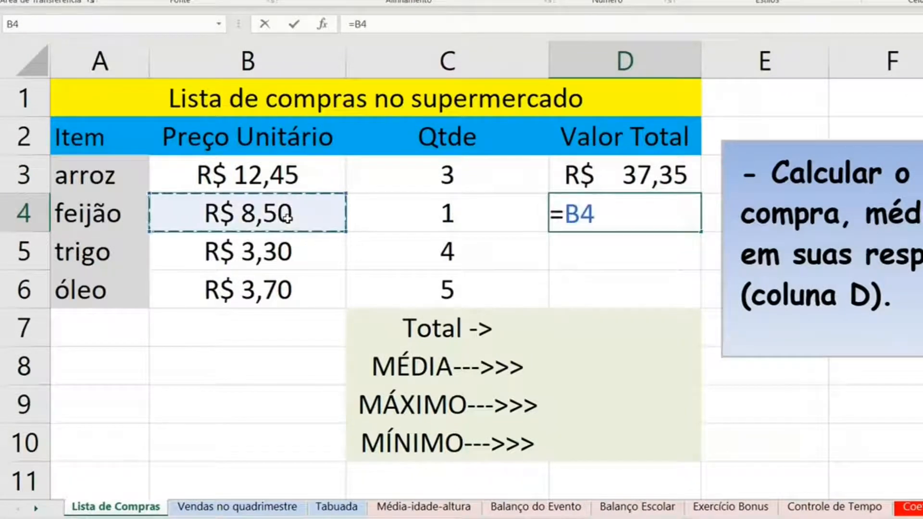
text(*)
click(429, 216)
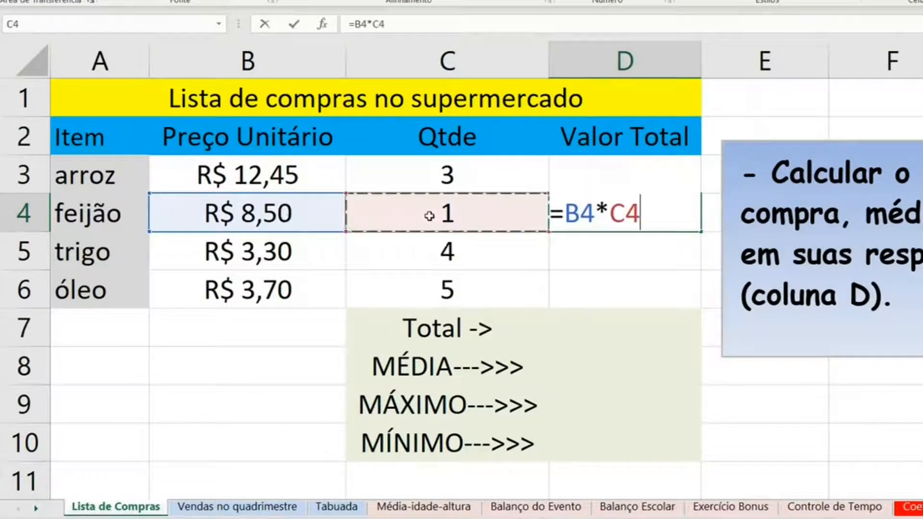
key(Return)
Calculate the total value of trigo in cell D5 with =B5*C5.
text(=)
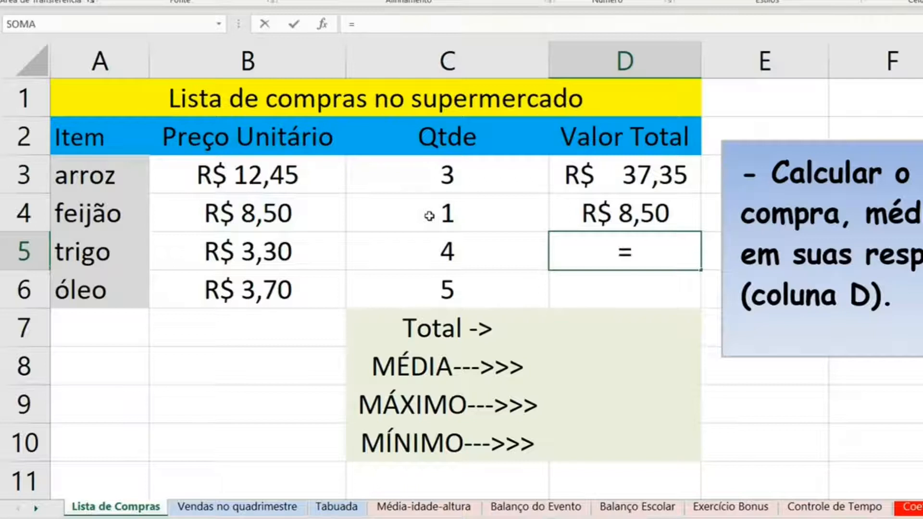
key(Left)
key(Left)
text(*)
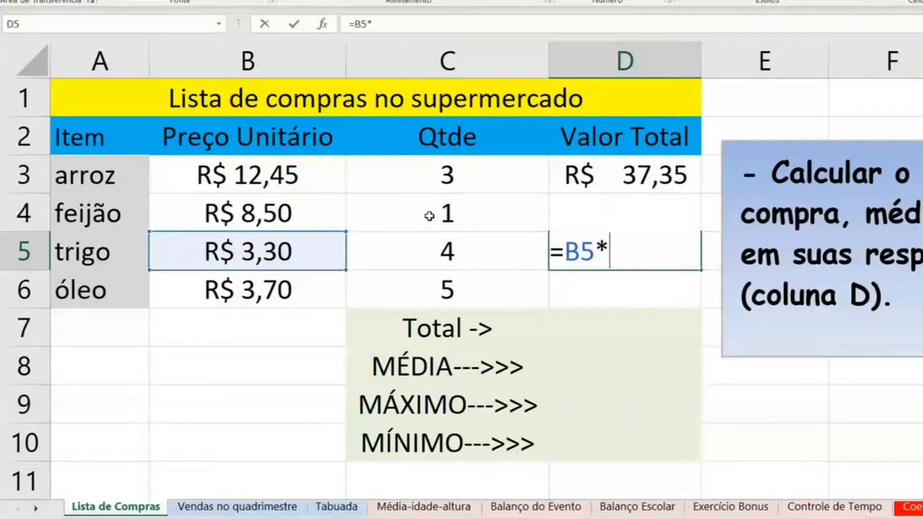
key(Left)
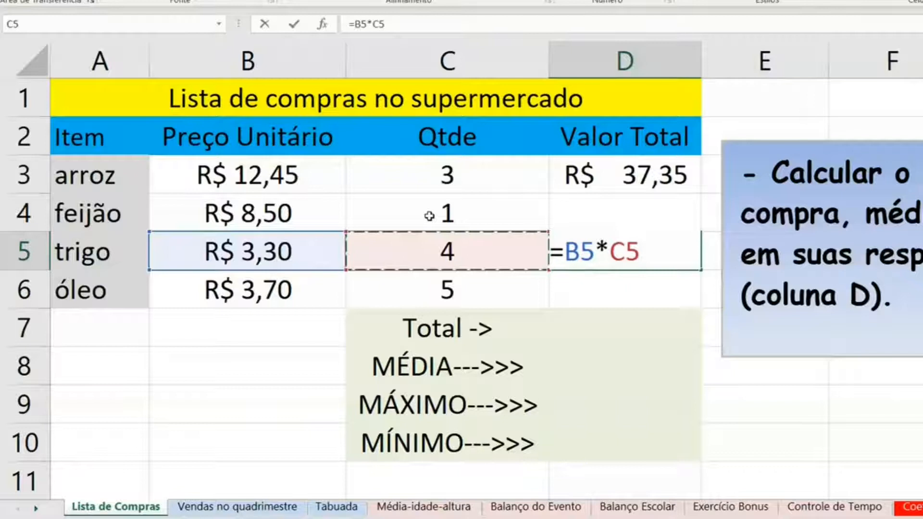
key(Return)
Calculate the total value of óleo in cell D6 with =B6*C6.
text(=)
key(Left)
key(Left)
text(*)
key(Left)
key(Return)
key(Up)
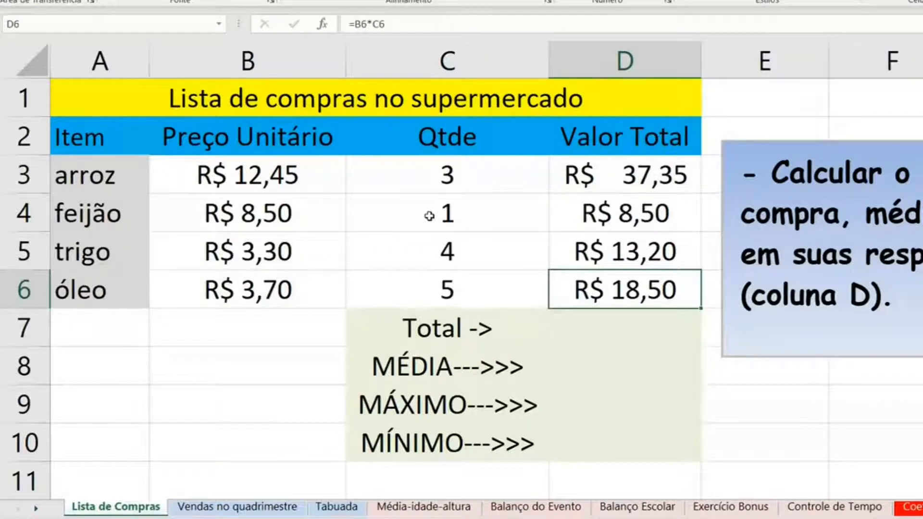
Calculate the purchase total in cell D7 with =D3+D4+D5+D6 and review the references in its formula.
key(Down)
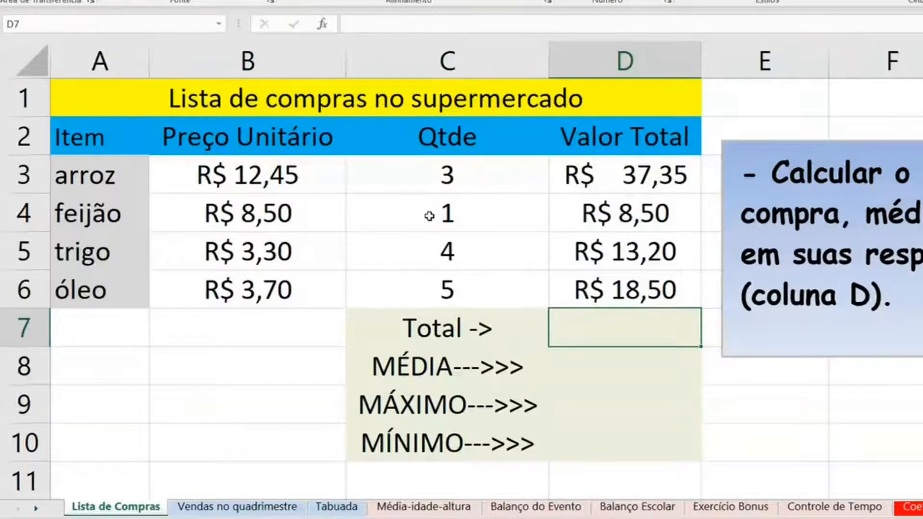
text(=)
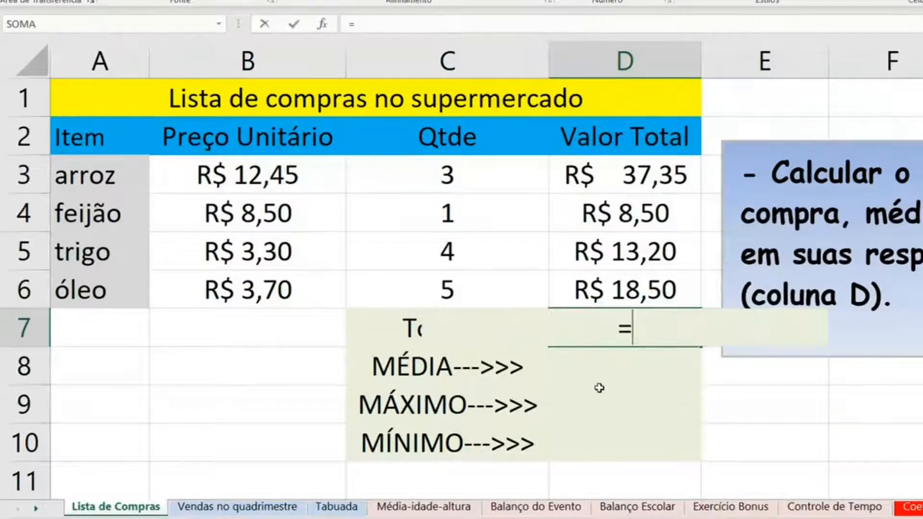
click(626, 173)
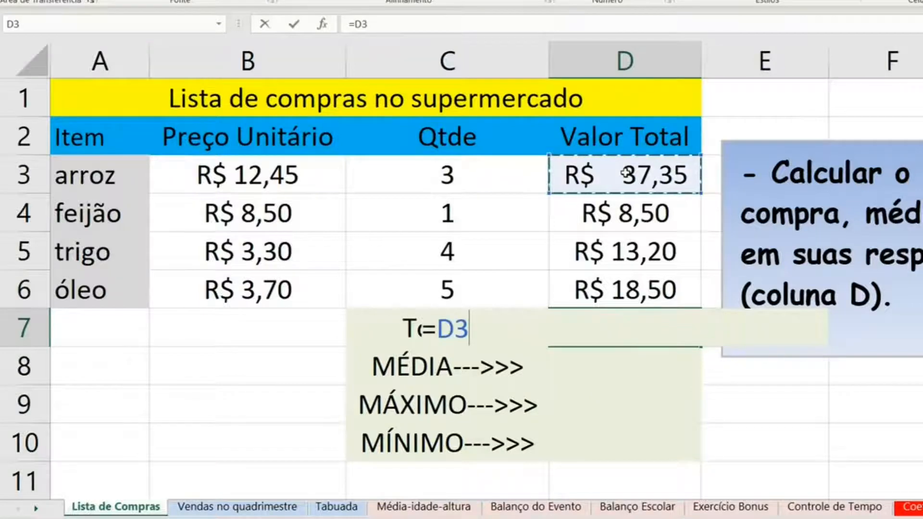
text(+)
click(642, 212)
text(+)
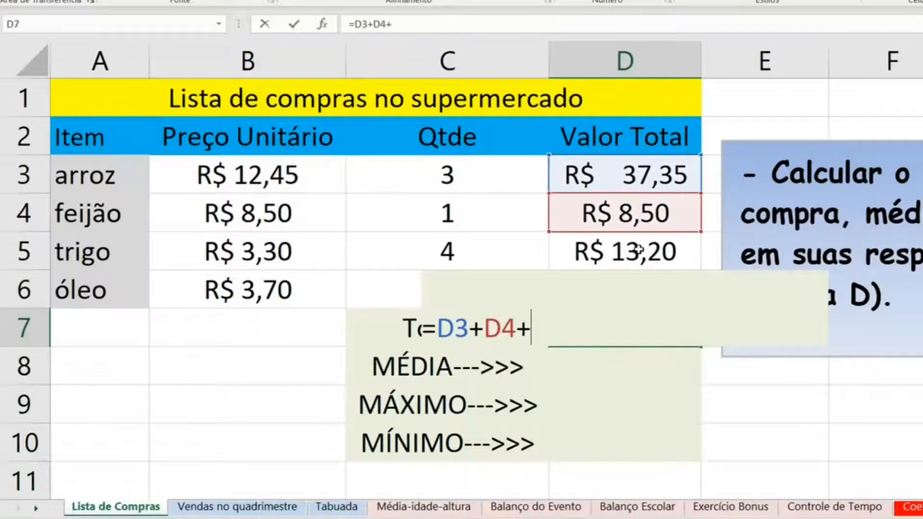
click(638, 250)
text(+)
key(Down)
key(Up)
key(Up)
key(Return)
key(Up)
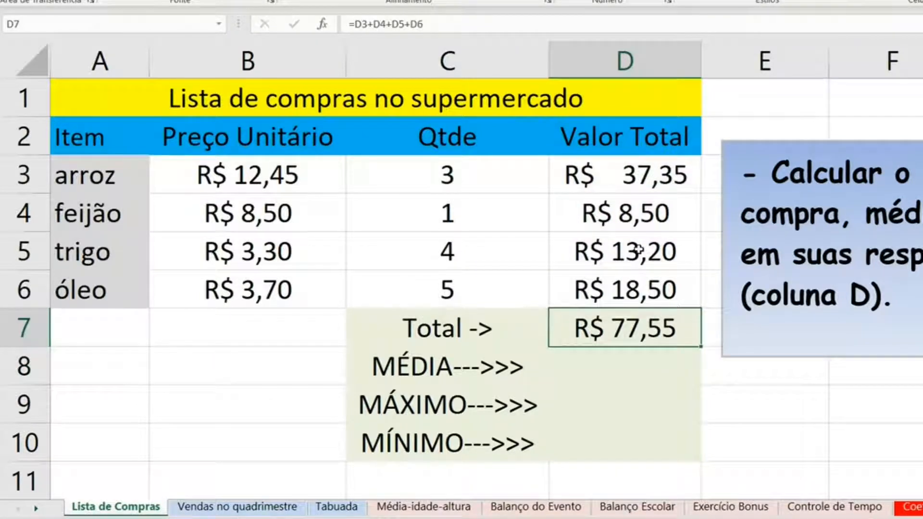
key(F2)
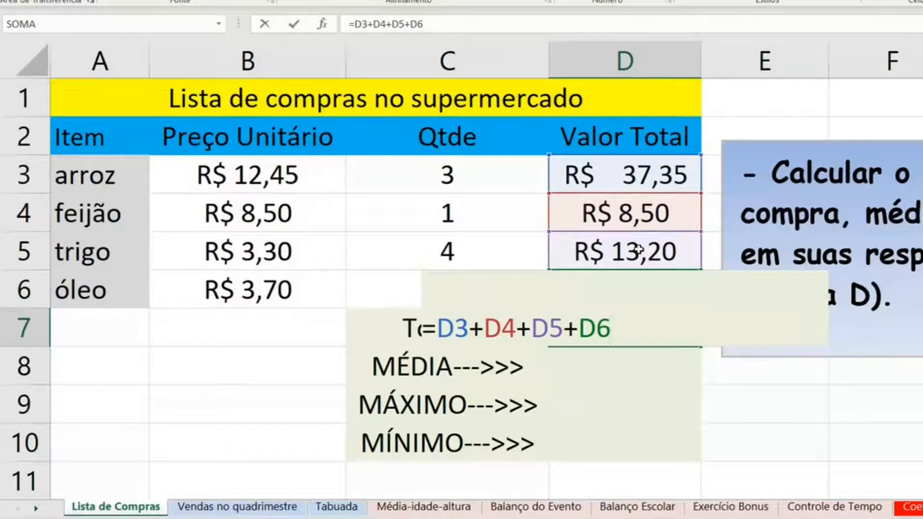
key(Escape)
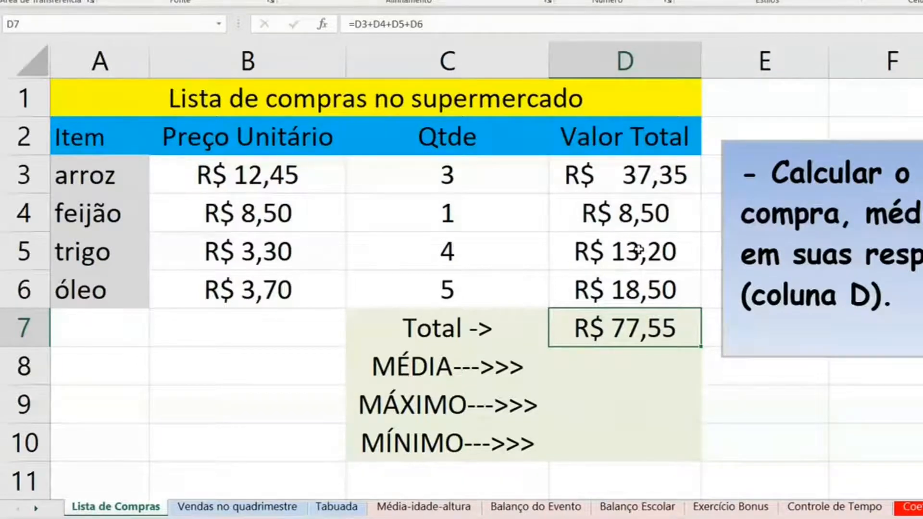
Switch to the Pasta1 workbook and clear the existing contents of A1:D10 on the TESTE sheet.
click(186, 291)
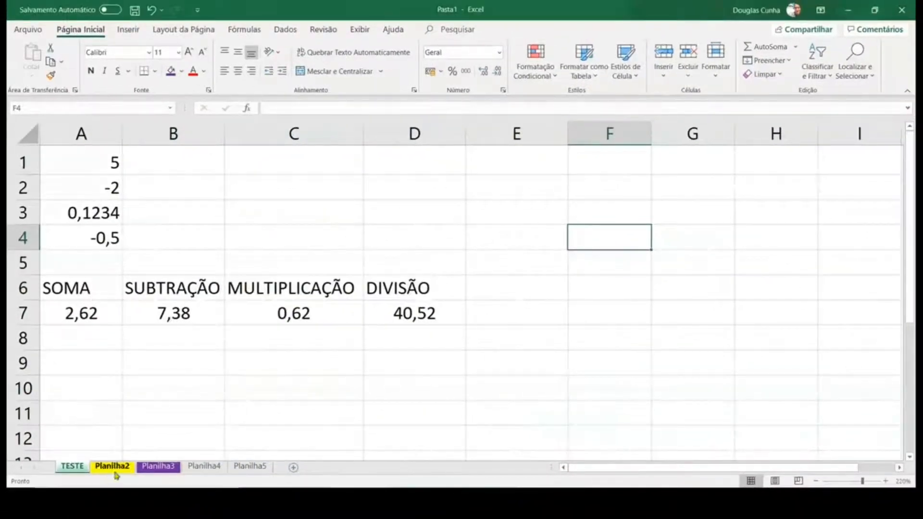
drag(437, 383, 43, 150)
key(Delete)
key(ctrl+Home)
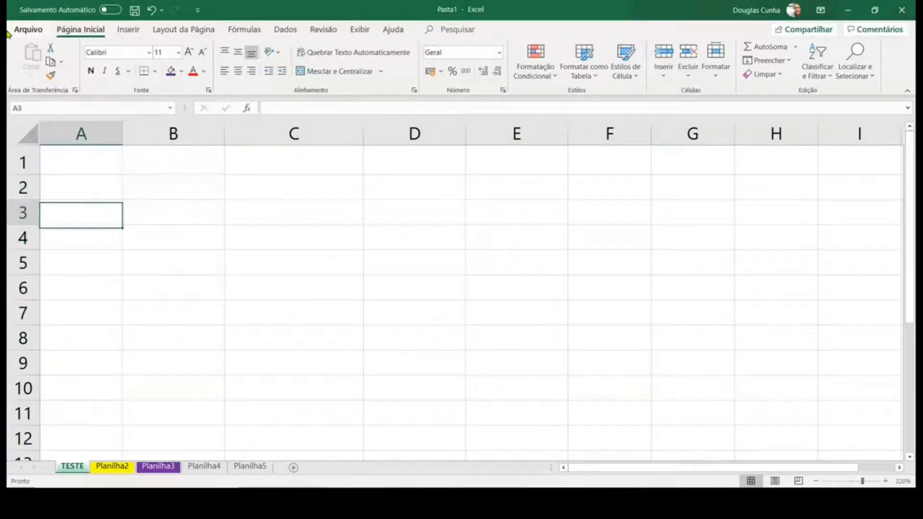
Enter 2,36 and 2,4 in cells A1:A2, and 2,41 and 2,5 in cells B1:B2.
text(2,36)
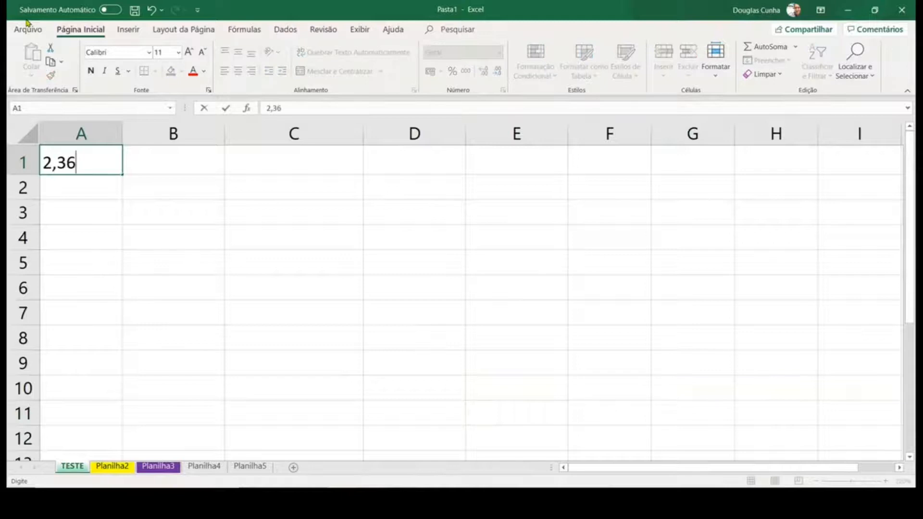
key(Return)
text(2,4)
key(Return)
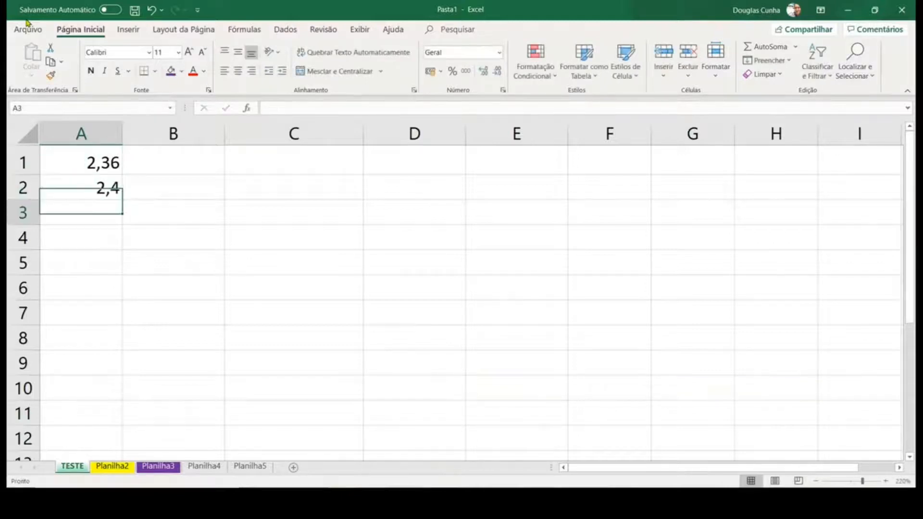
key(Up)
key(Up)
key(Right)
text(2,41)
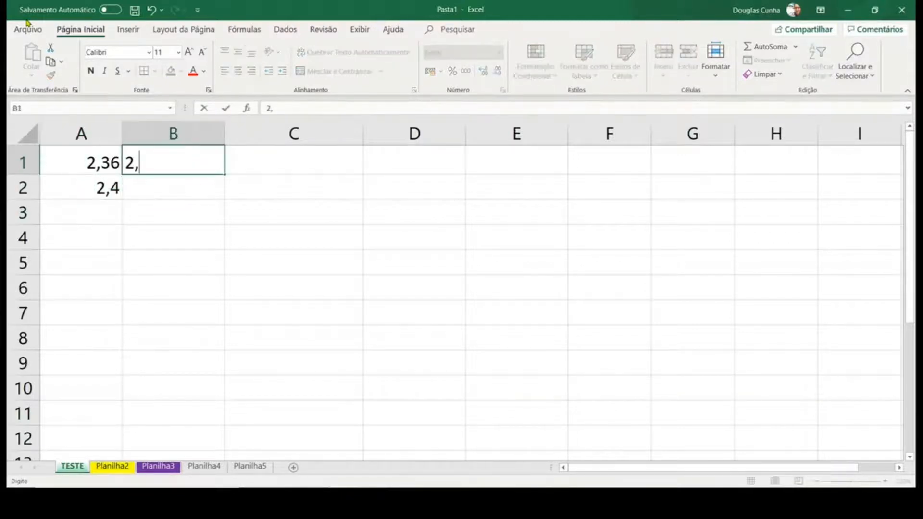
key(Return)
text(2,5)
key(Return)
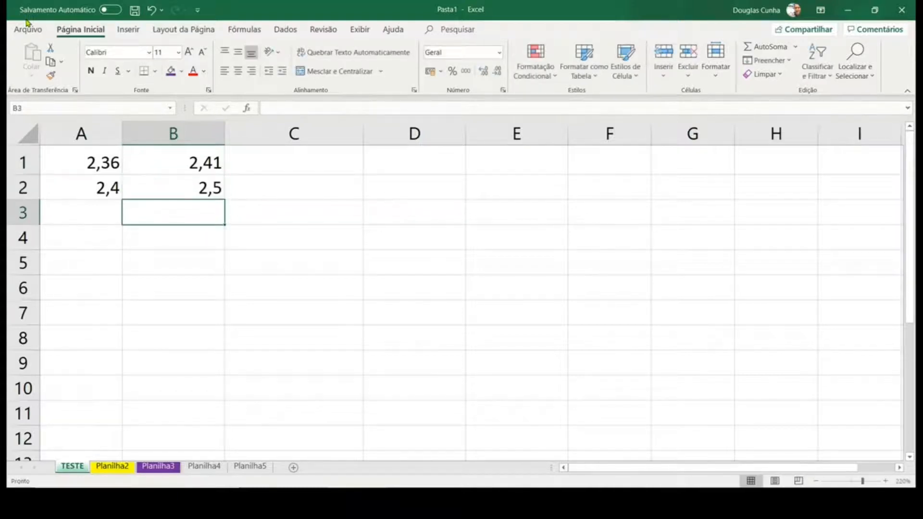
Extend the number series from A1:B2 across and down to fill the range A1:H10.
key(Up)
key(Up)
key(Left)
key(shift+Right)
key(shift+Down)
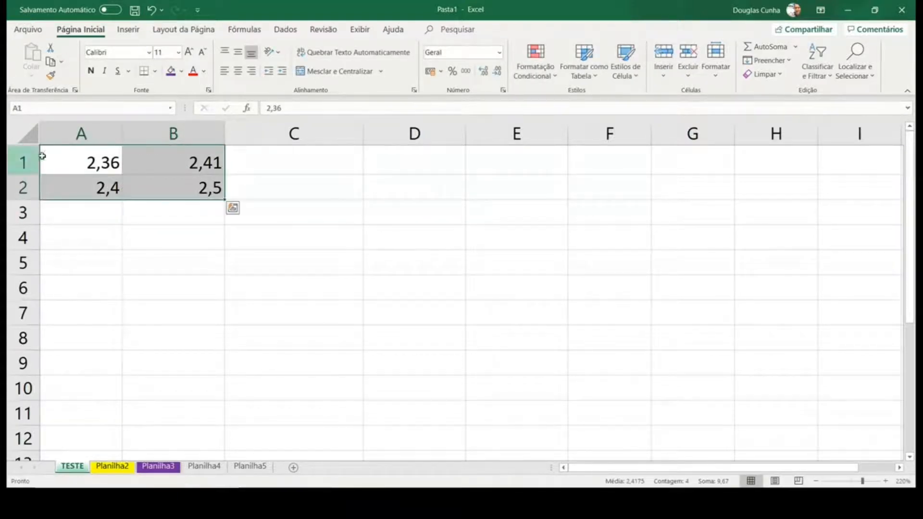
drag(224, 199, 817, 401)
Fill cell C12 below the number table with yellow.
click(445, 298)
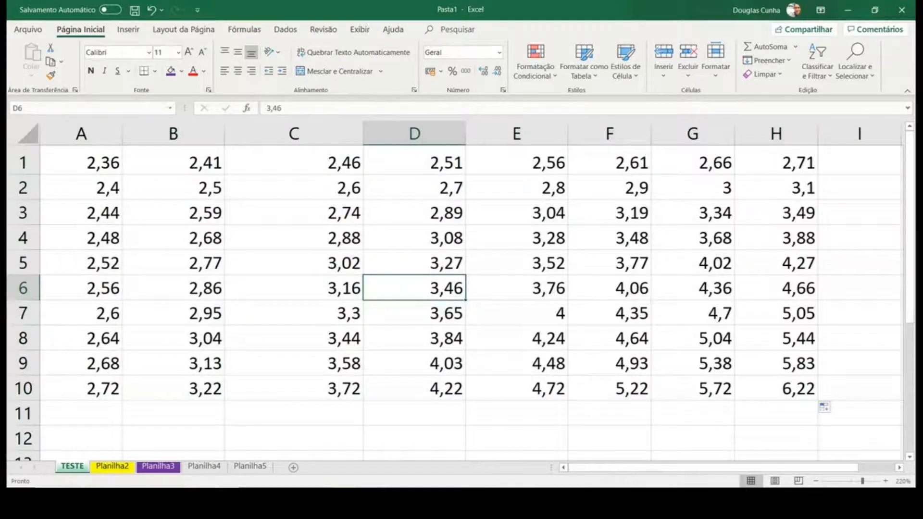
key(Down)
key(Down)
key(Down)
key(Down)
key(Down)
key(Down)
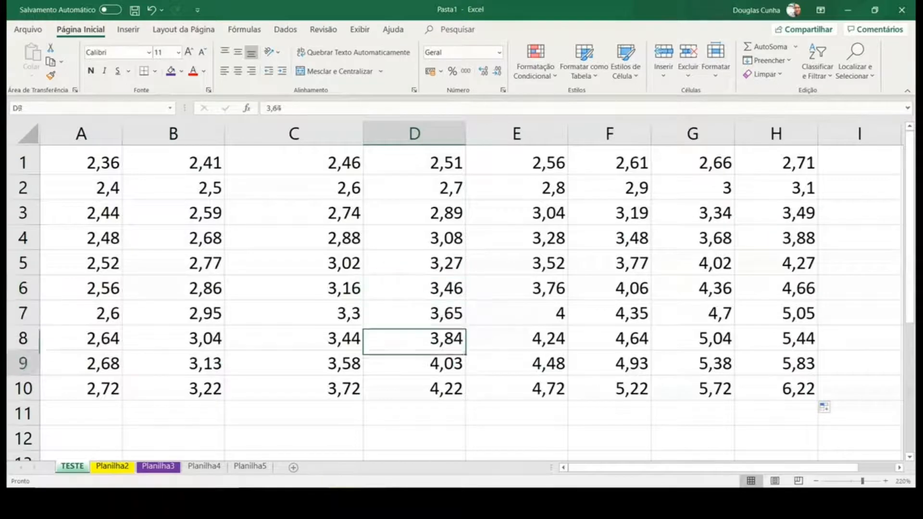
key(Left)
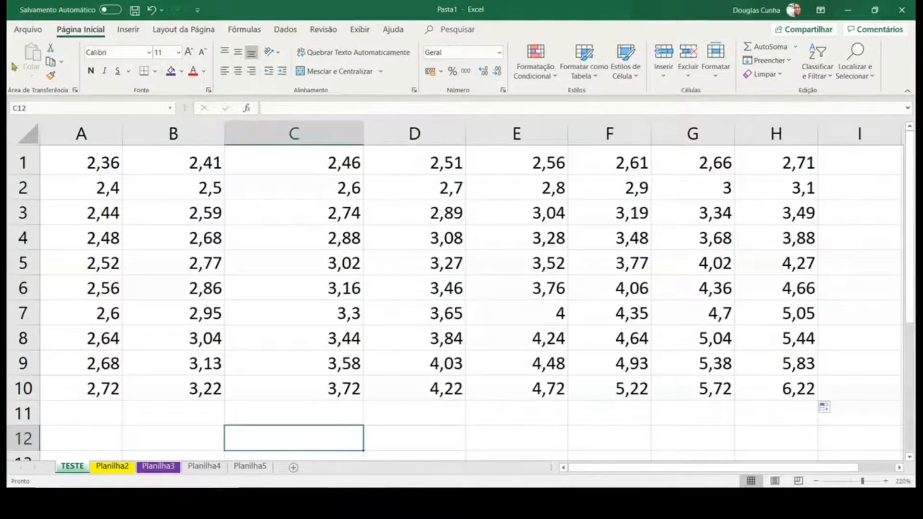
click(182, 71)
click(201, 185)
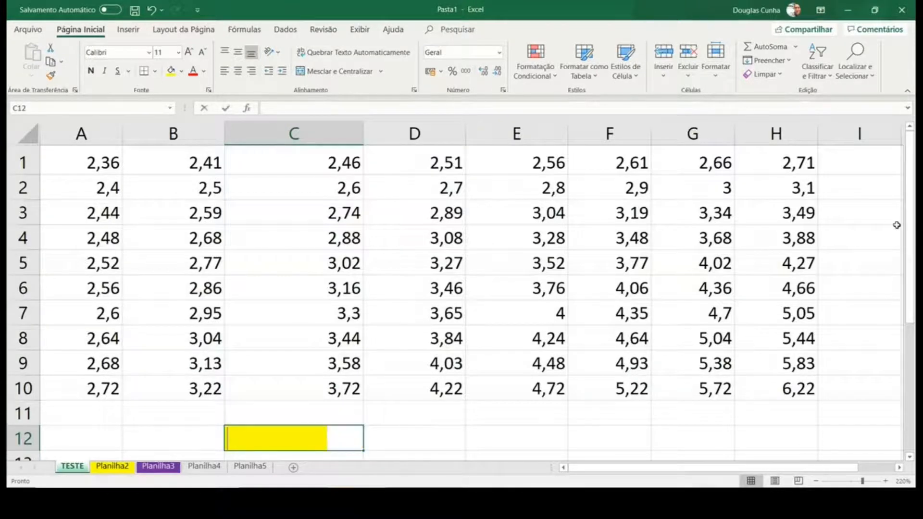
Try to sum the numbers cell by cell in C12 with =A1+A2+A3+A4+A5+A6+A7.
text(=)
click(101, 157)
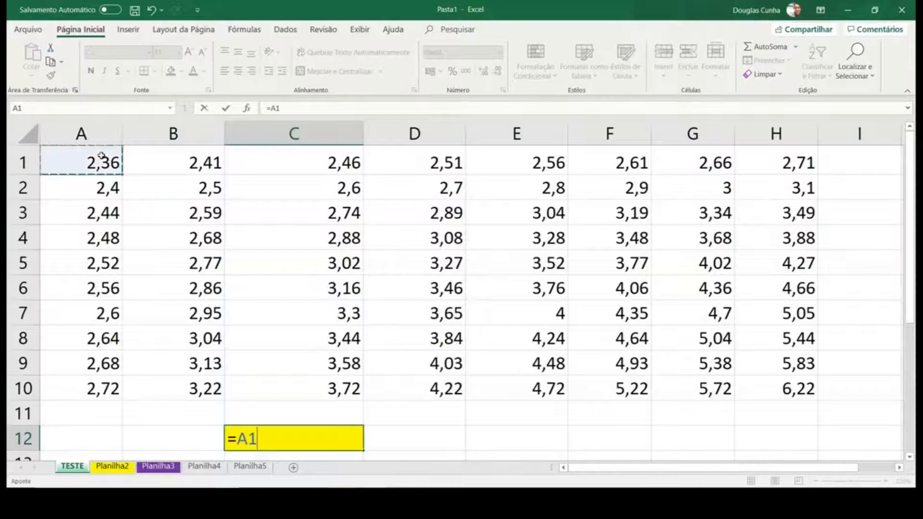
text(+)
click(95, 181)
text(+)
click(92, 212)
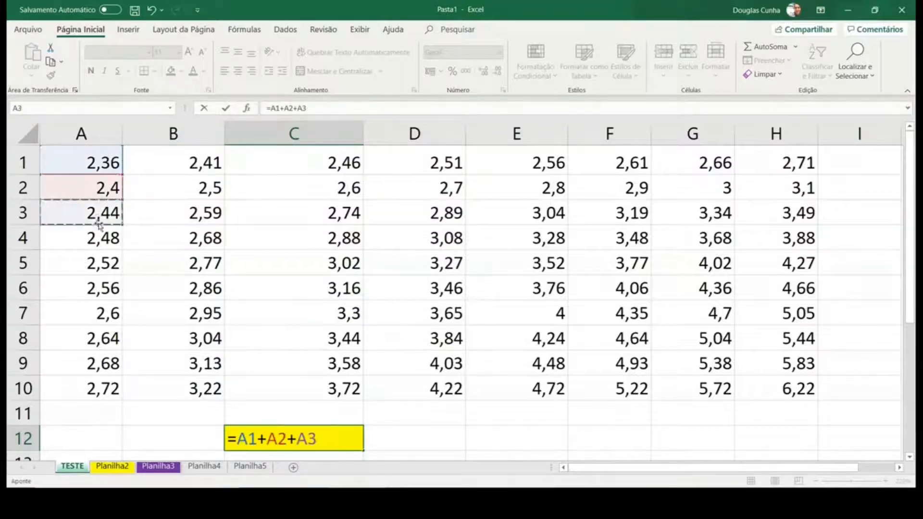
text(+)
click(95, 238)
text(+)
click(96, 262)
text(+)
click(98, 282)
text(+)
click(96, 304)
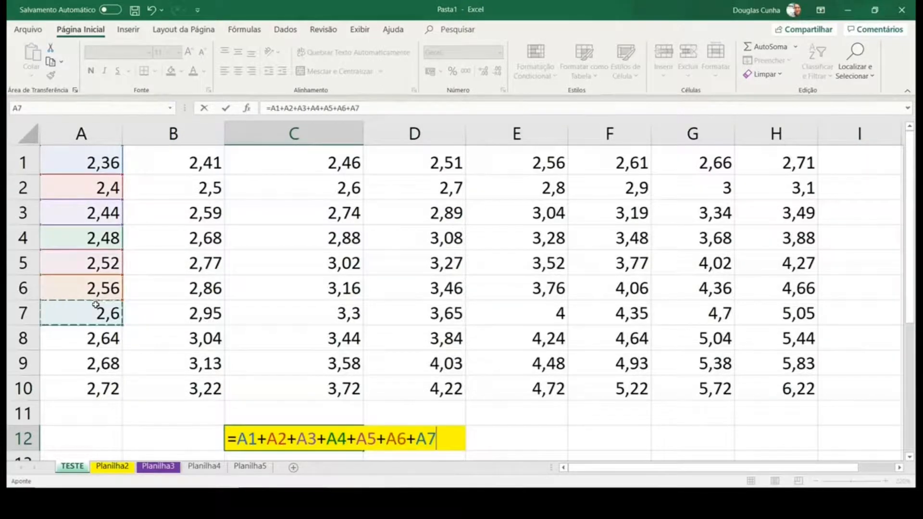
Erase the individual cell references from the C12 formula, keeping only the equals sign.
key(BackSpace)
key(BackSpace)
key(BackSpace)
key(BackSpace)
key(BackSpace)
key(BackSpace)
key(BackSpace)
key(BackSpace)
key(BackSpace)
key(BackSpace)
key(BackSpace)
key(BackSpace)
key(BackSpace)
key(BackSpace)
key(BackSpace)
key(BackSpace)
key(BackSpace)
key(BackSpace)
key(BackSpace)
key(BackSpace)
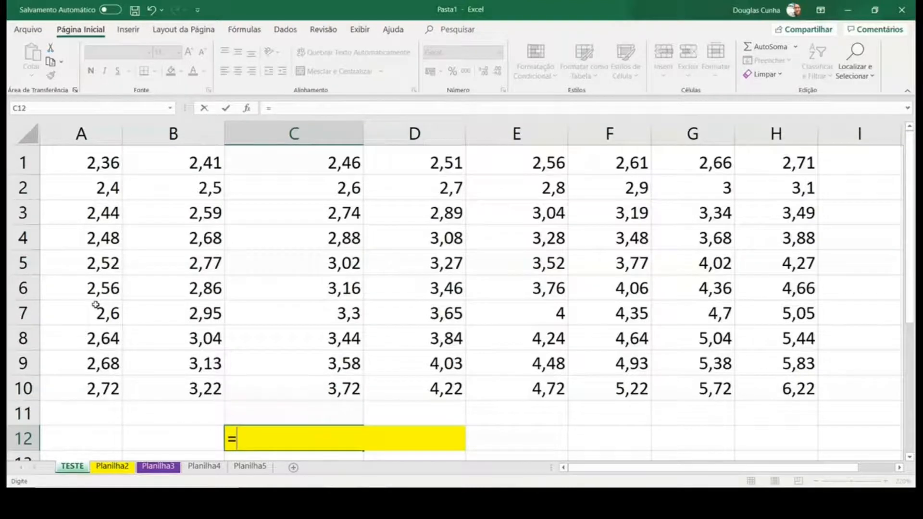
Sum the whole number table in cell C12 with =SOMA(A1:H10).
text(SOMA)
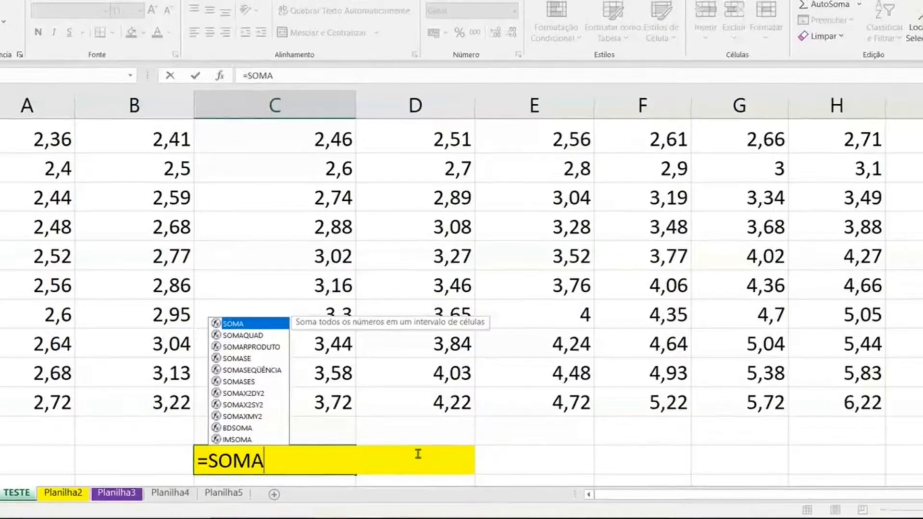
text(()
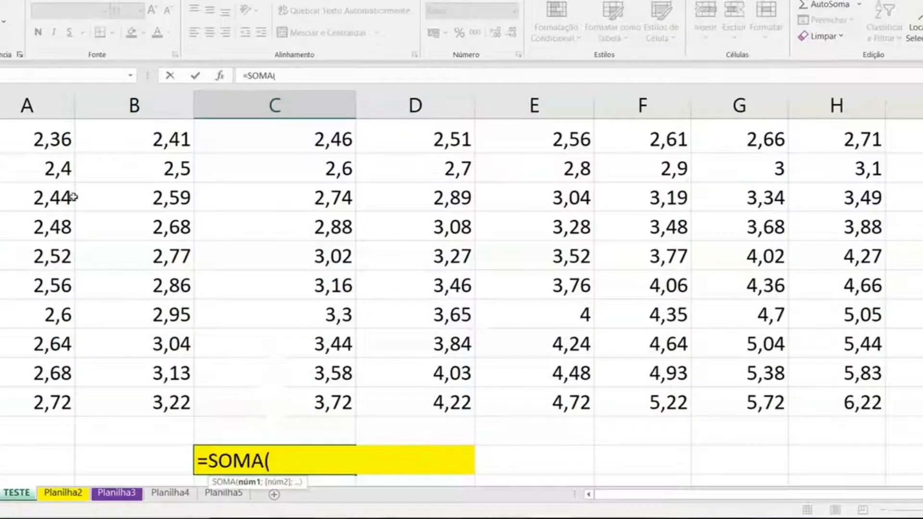
drag(40, 131, 815, 396)
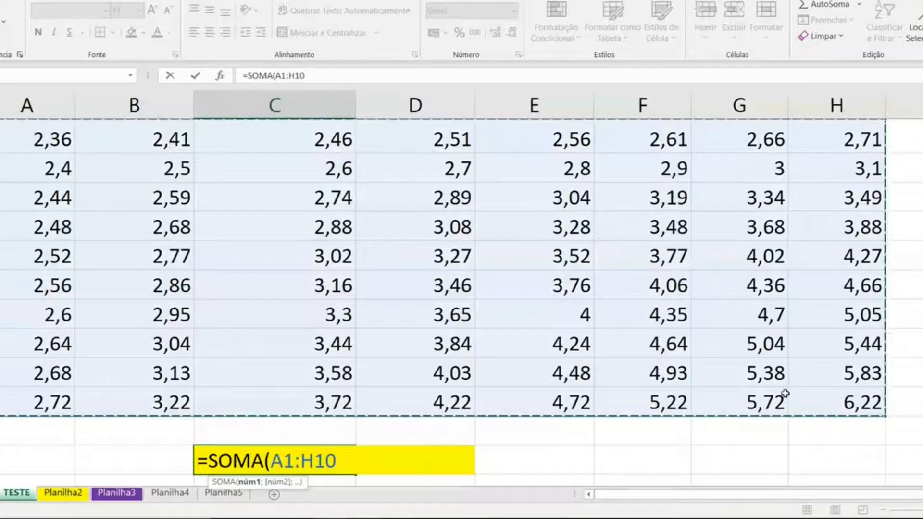
text())
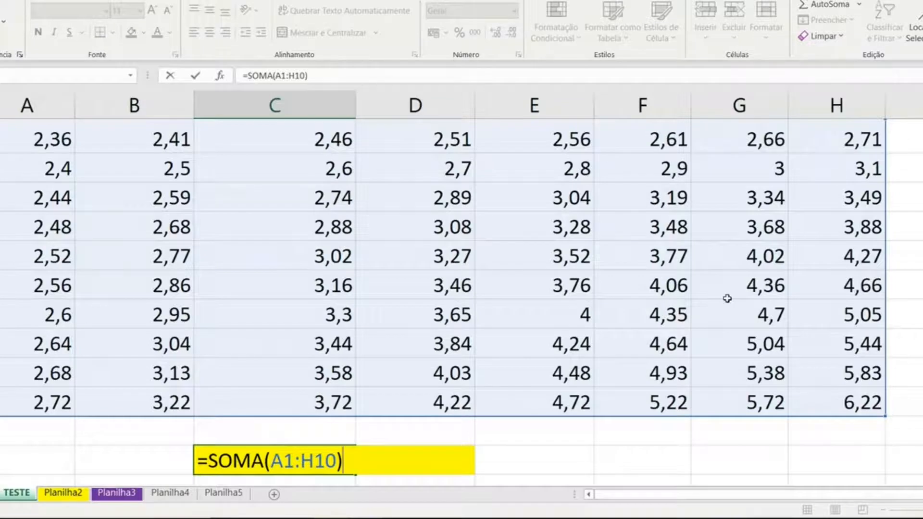
key(Return)
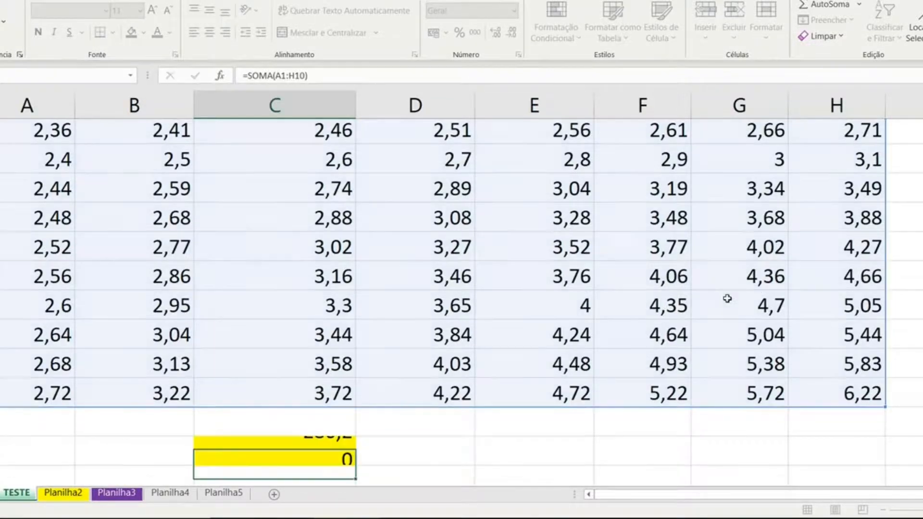
key(Up)
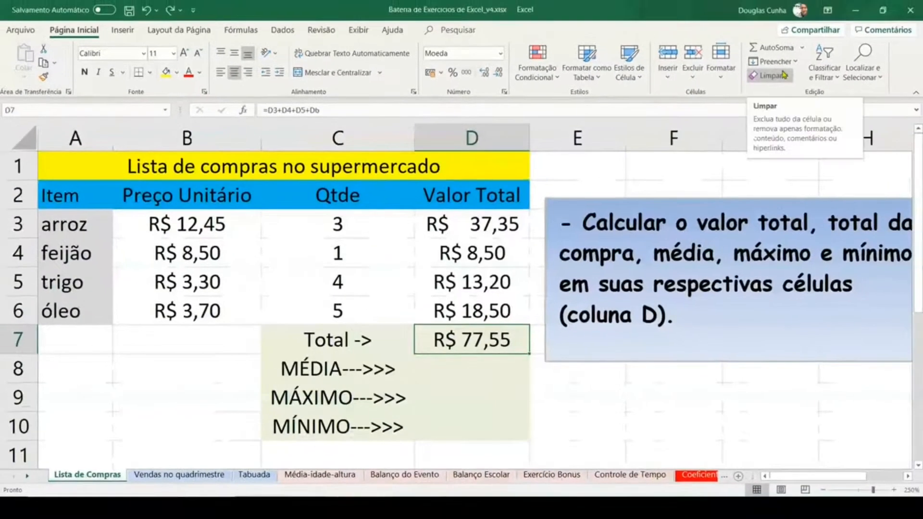
text(=SOMA)
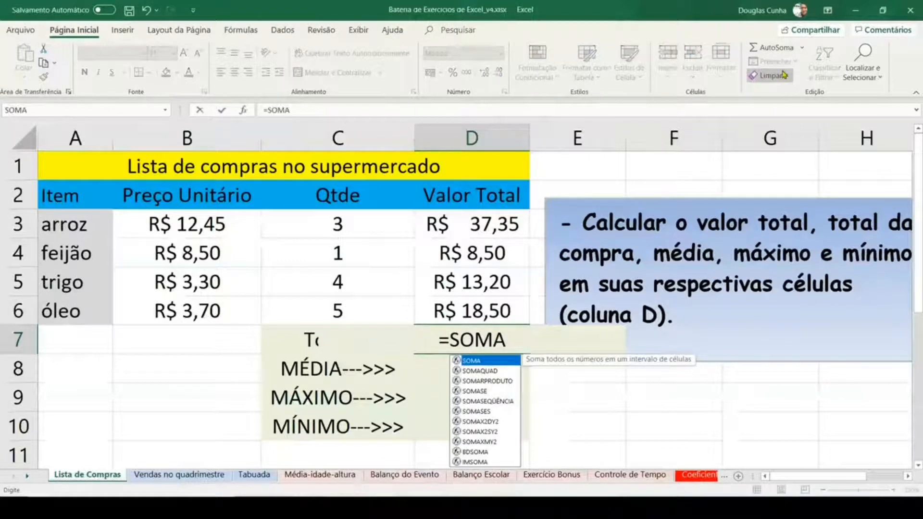
text(()
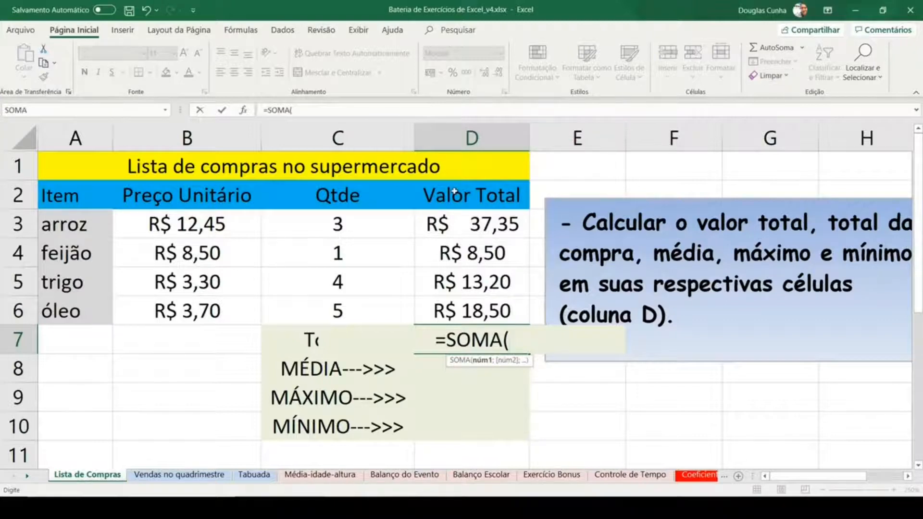
key(BackSpace)
key(BackSpace)
key(BackSpace)
key(BackSpace)
key(BackSpace)
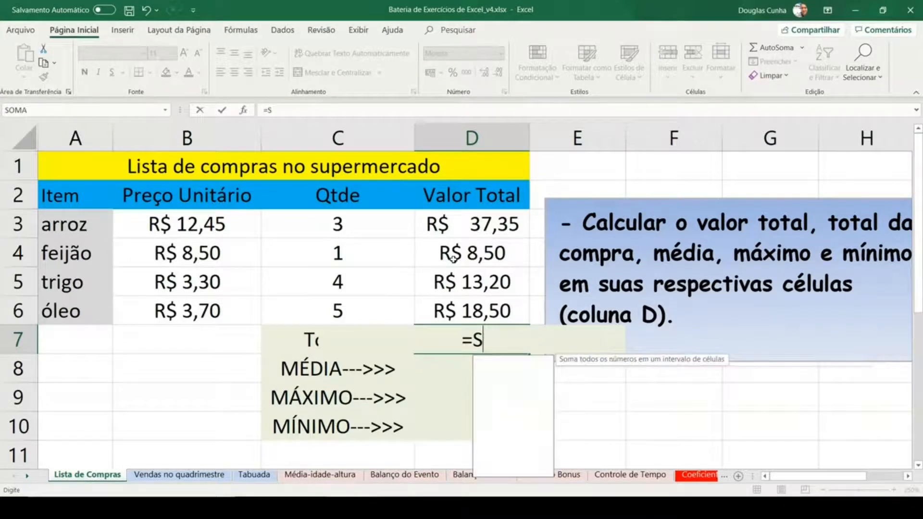
Add the four item totals cell by cell in total cell D7 with =D3+D4+D5+D6.
click(480, 224)
text(+)
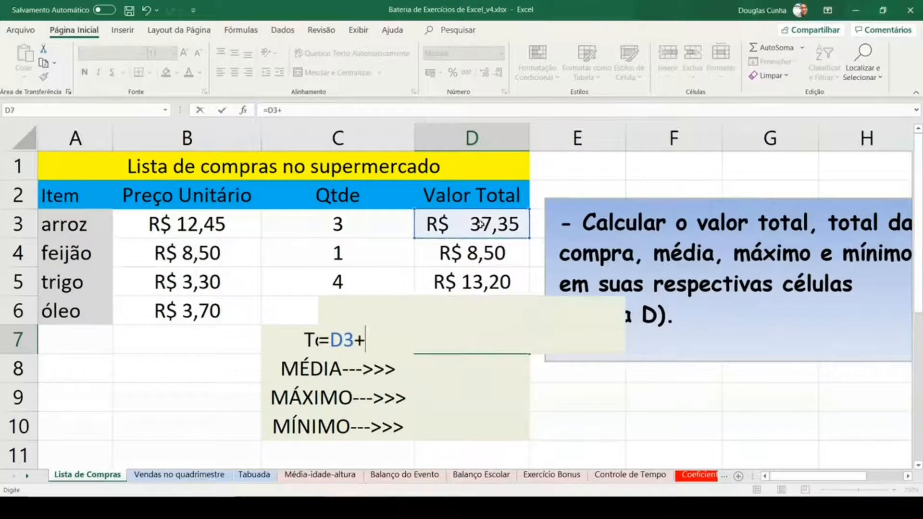
click(487, 248)
text(+D)
text(5+)
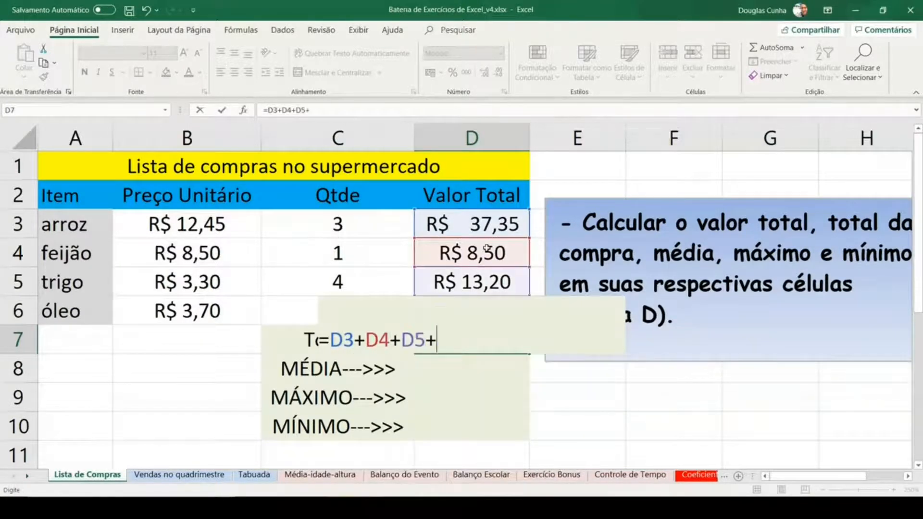
text(D6)
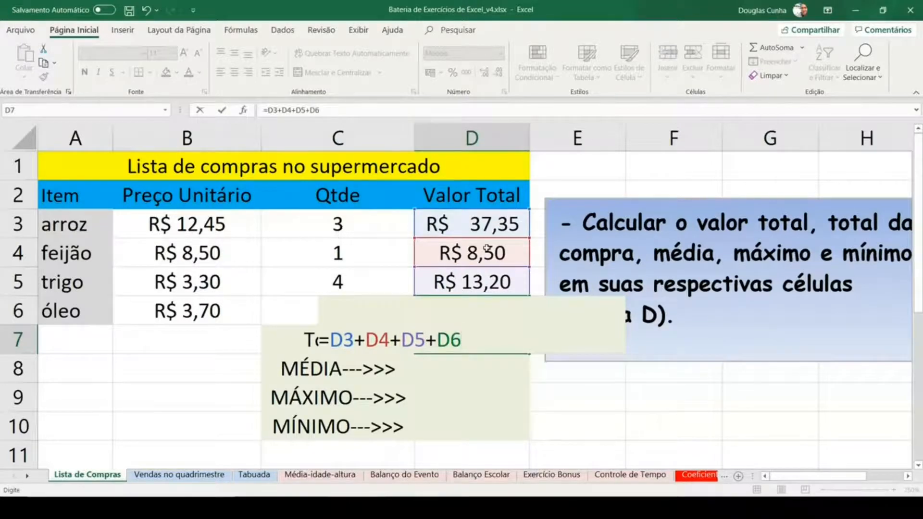
key(Return)
key(Up)
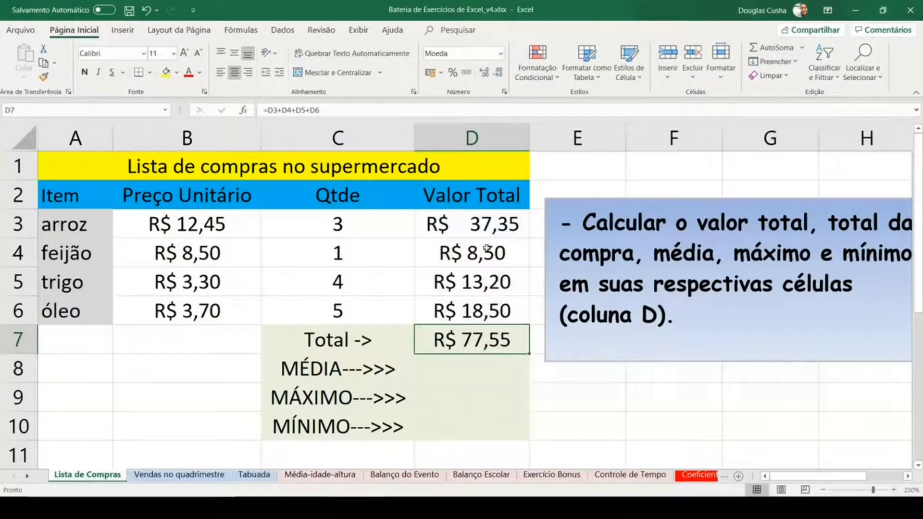
Replace the total formula in D7 with =SOMA(D3:D6).
text(=SOMA()
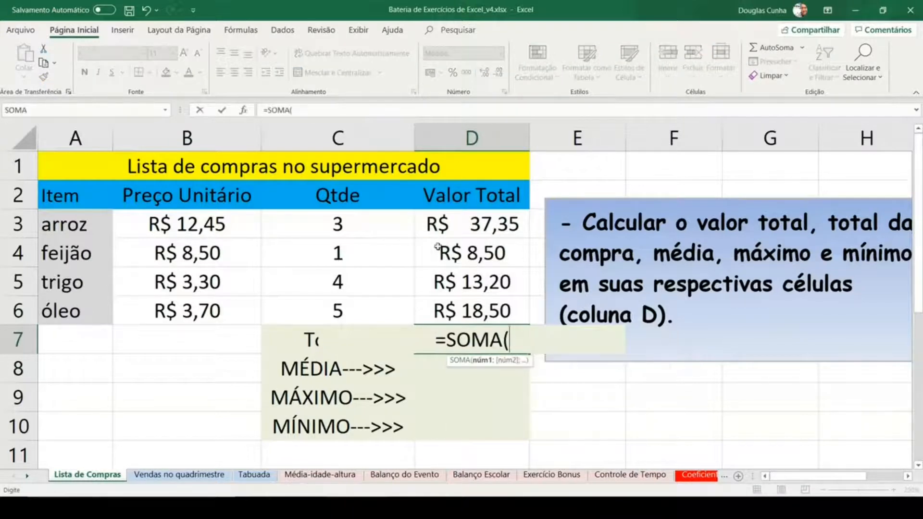
drag(454, 229, 454, 310)
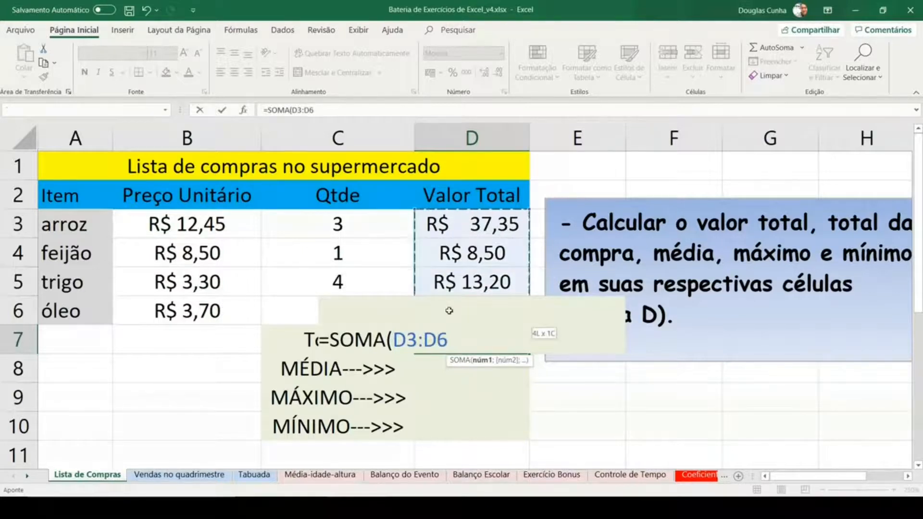
key(Return)
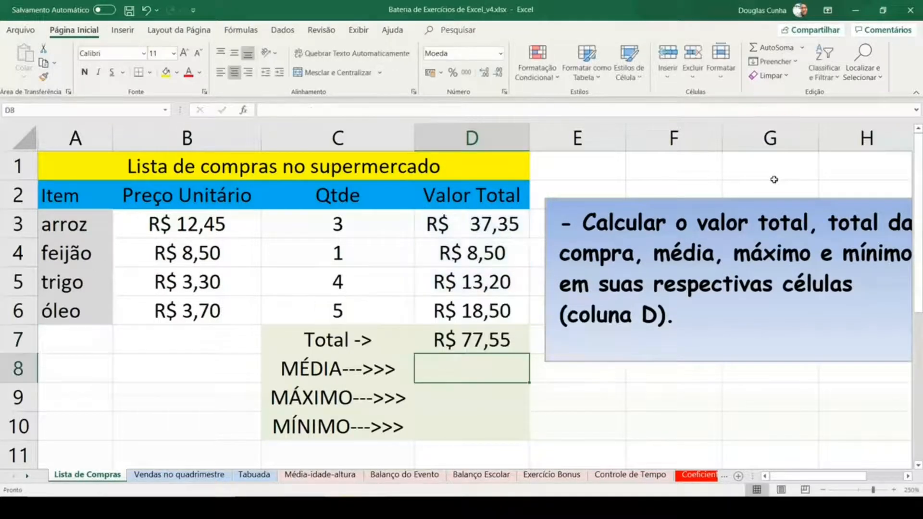
Set the unit price of arroz in cell B3 to 9,99.
key(Up)
key(Up)
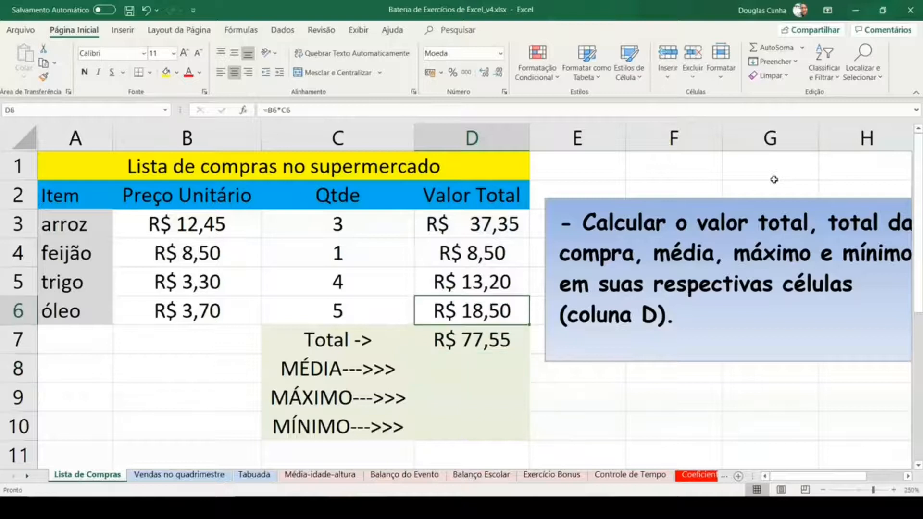
key(Left)
key(Left)
key(Up)
key(Up)
key(Up)
key(F2)
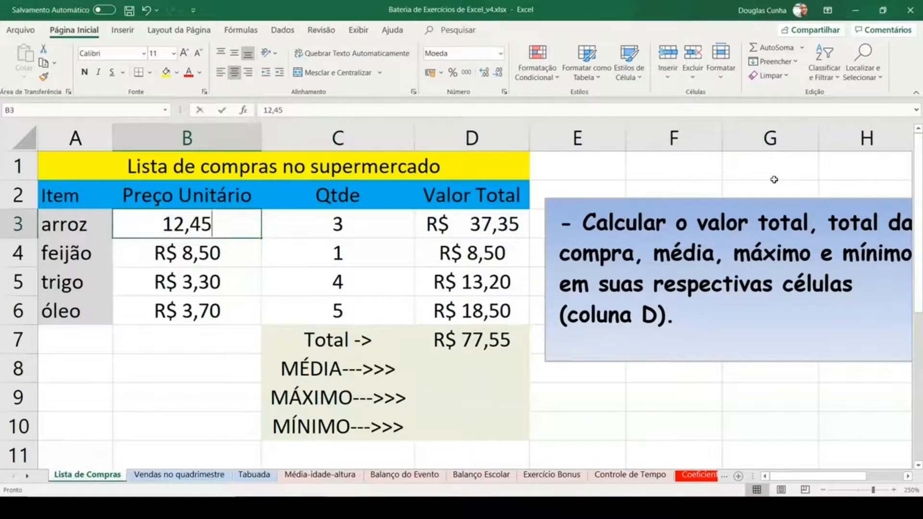
key(BackSpace)
key(BackSpace)
key(BackSpace)
key(BackSpace)
key(BackSpace)
text(9,99)
key(Tab)
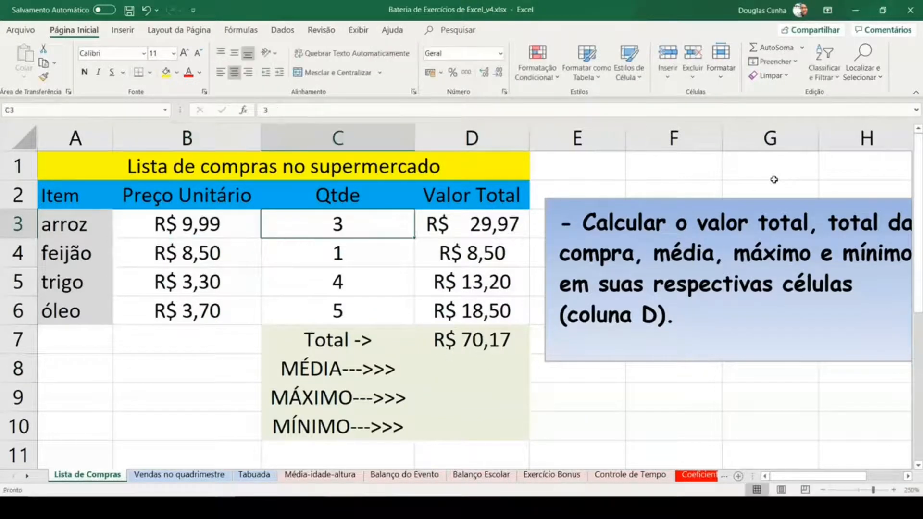
Set the quantity of arroz in cell C3 to 5.
key(F2)
key(BackSpace)
text(58)
key(BackSpace)
key(Return)
key(Up)
key(Right)
key(Left)
key(Left)
key(Right)
key(Right)
key(Down)
key(Left)
key(Down)
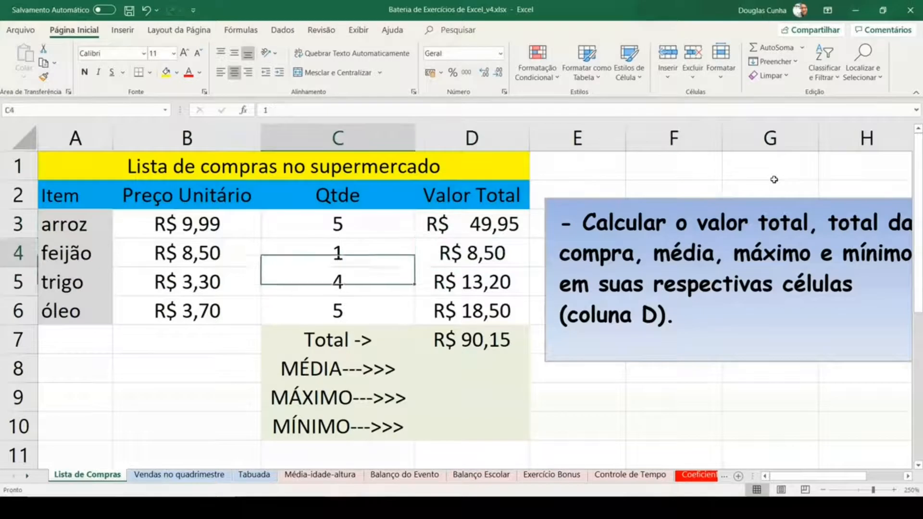
key(Up)
key(Up)
key(Left)
key(Right)
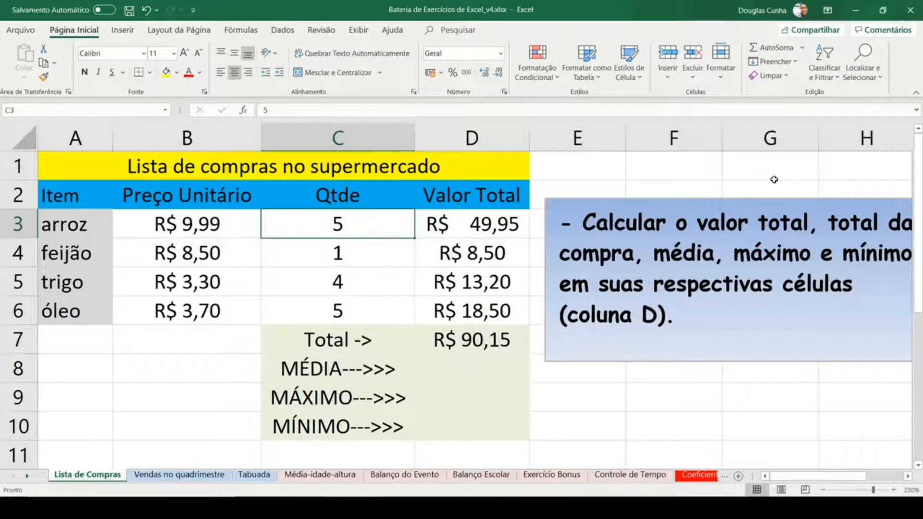
Review the sum formula in total cell D7 and the cell range it covers.
key(Down)
key(Down)
key(Down)
key(Down)
key(Right)
key(F2)
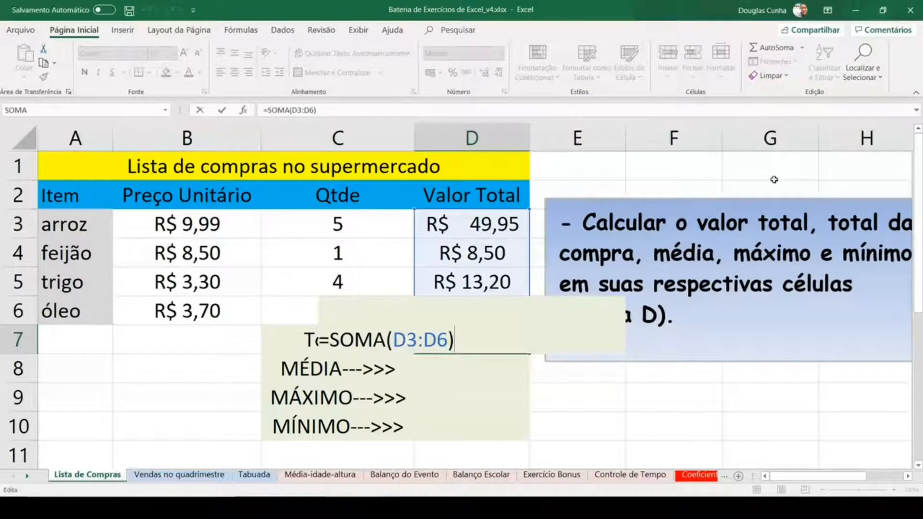
key(Return)
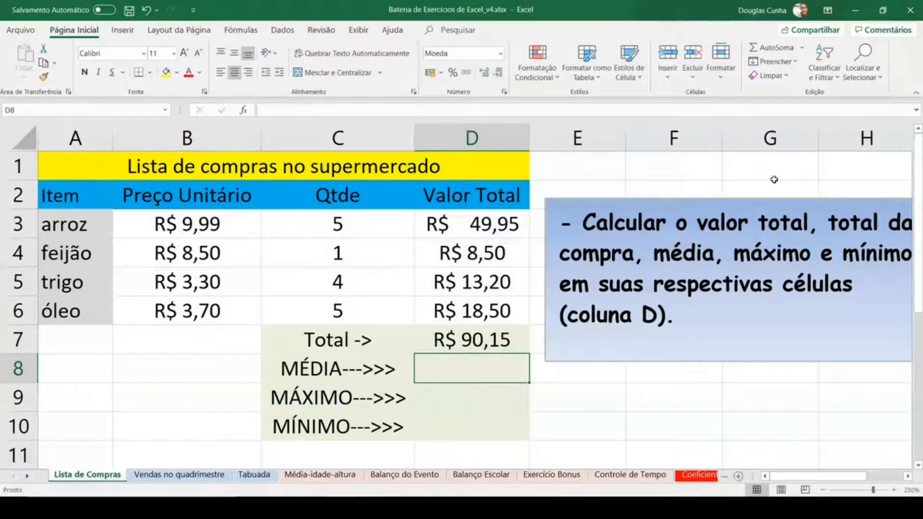
Calculate the average in the MÉDIA cell D8 by dividing the total by the number of items with =D7/4.
key(Down)
key(Down)
key(Up)
key(Up)
text(=)
key(Up)
text(/4)
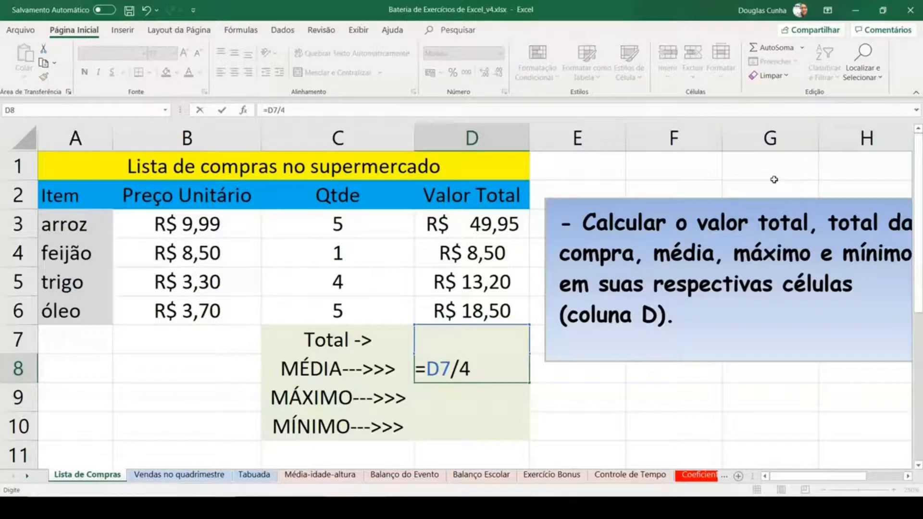
key(ctrl+Return)
key(Return)
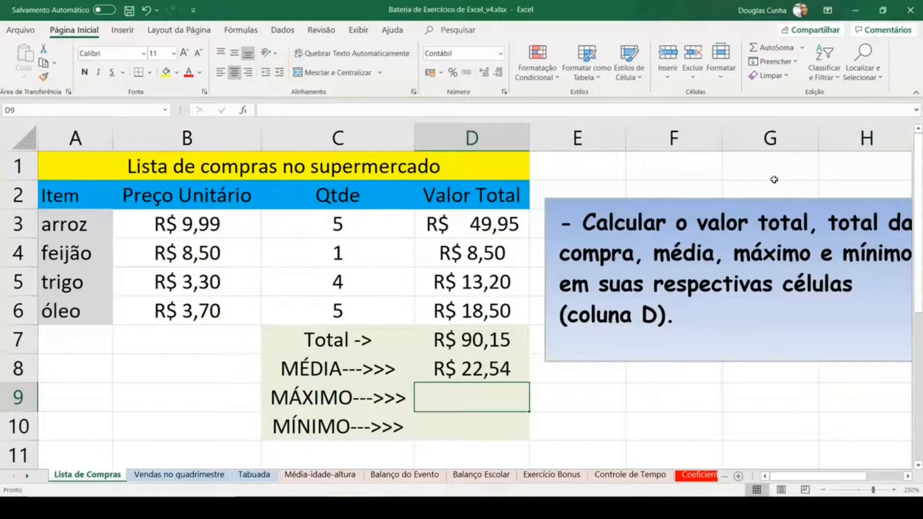
Calculate the average of the item totals in D8 with =MÉDIA(D3:D6) and check the range the formula covers.
key(Up)
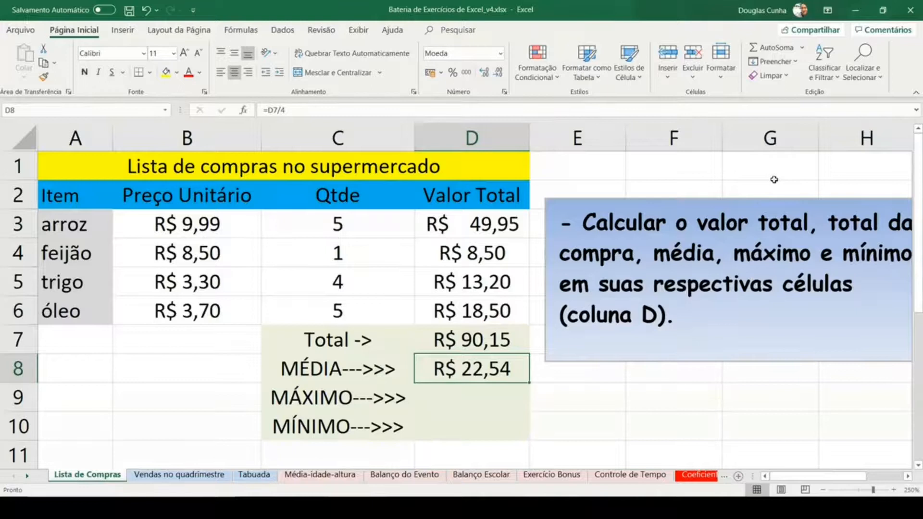
key(Up)
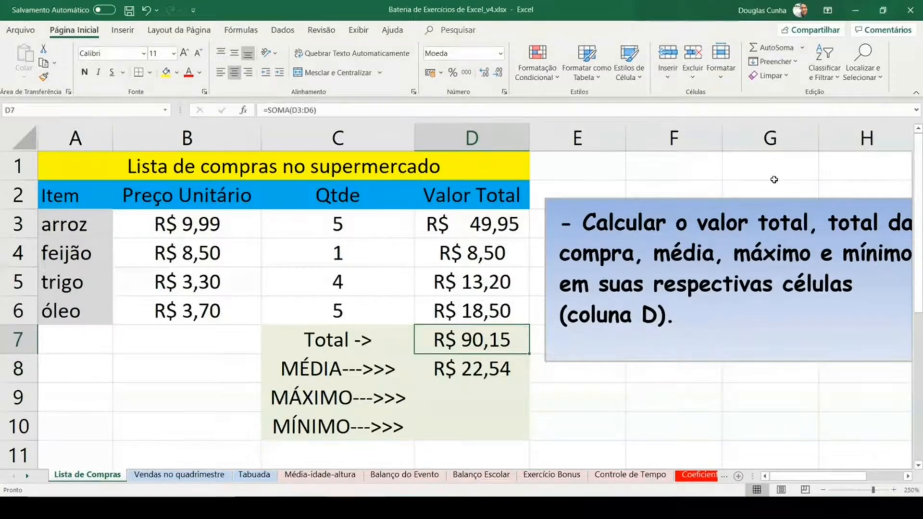
key(F2)
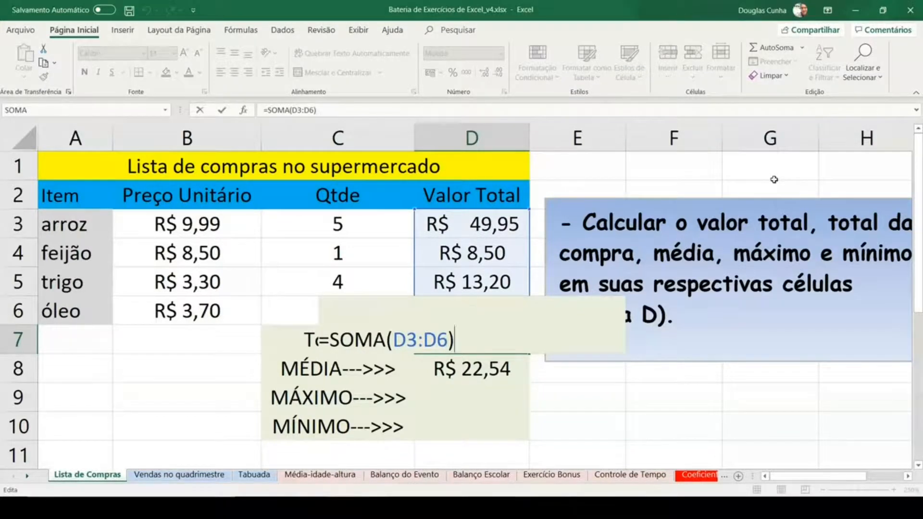
key(Return)
text(=MÉDIA)
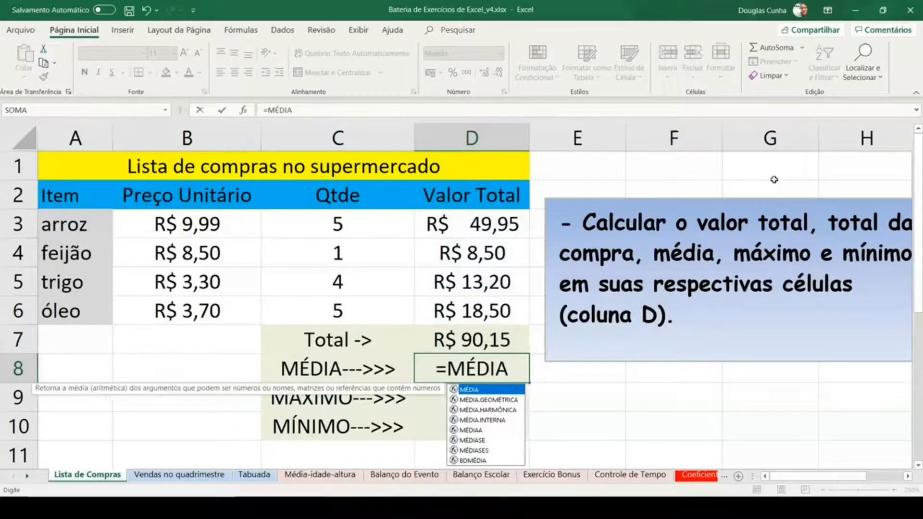
text(()
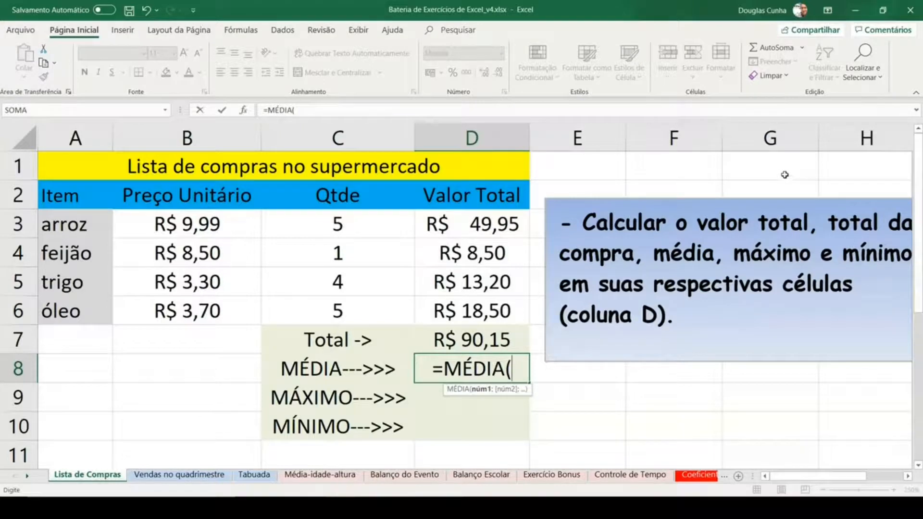
drag(455, 227, 454, 310)
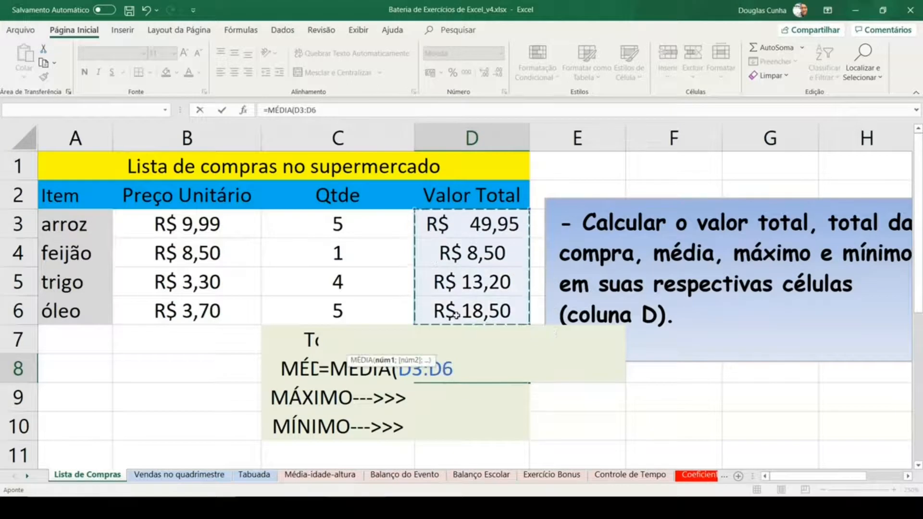
key(Return)
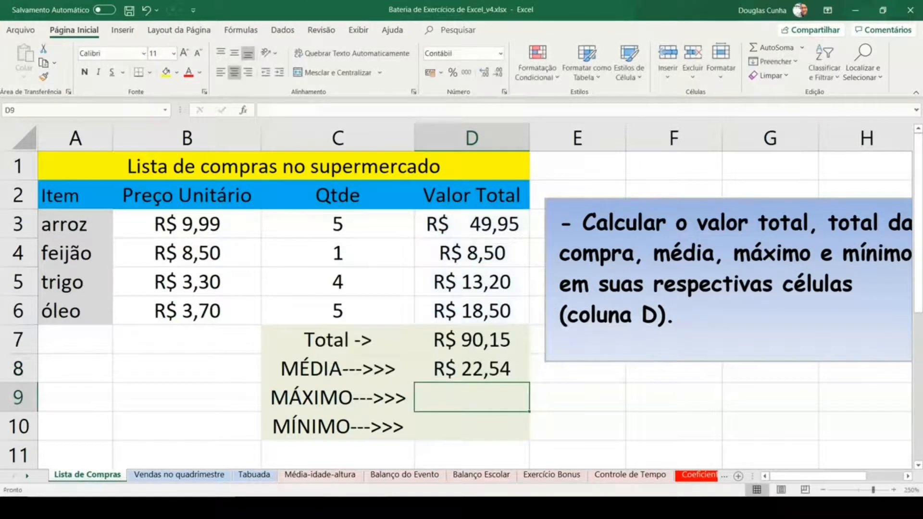
key(Up)
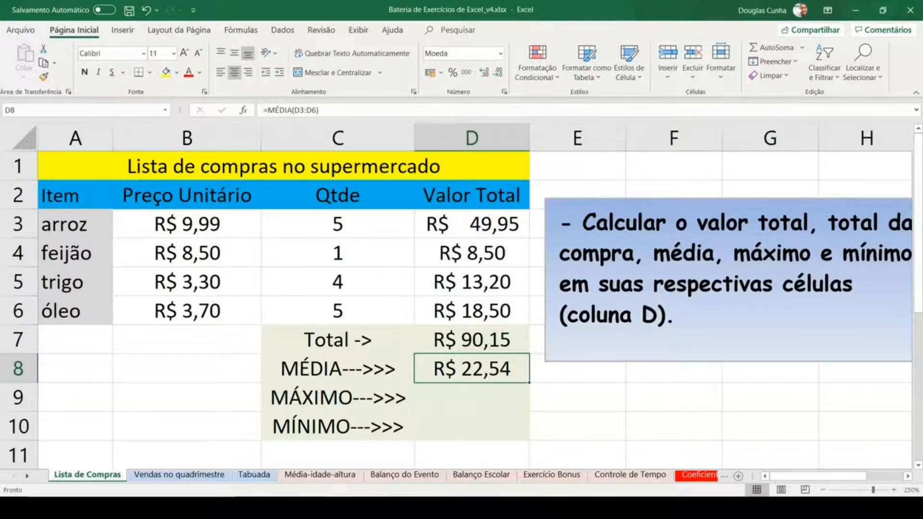
key(F2)
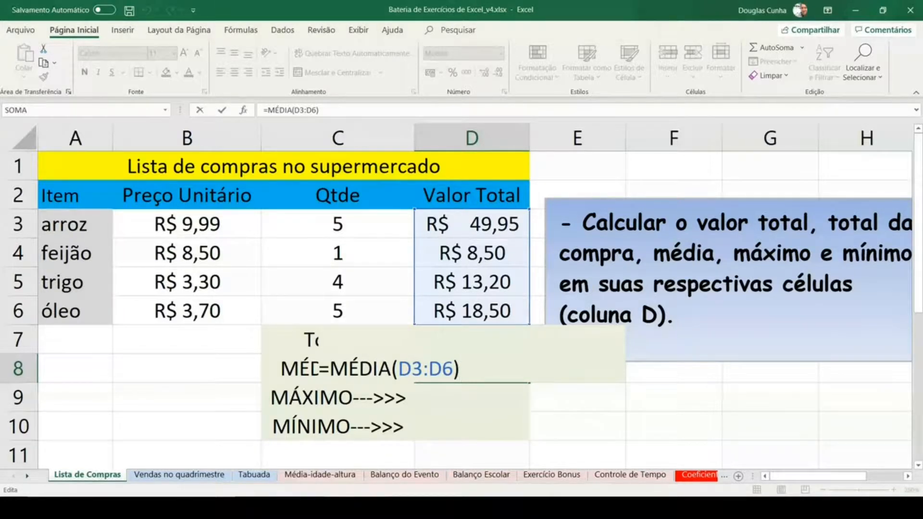
key(ctrl+Return)
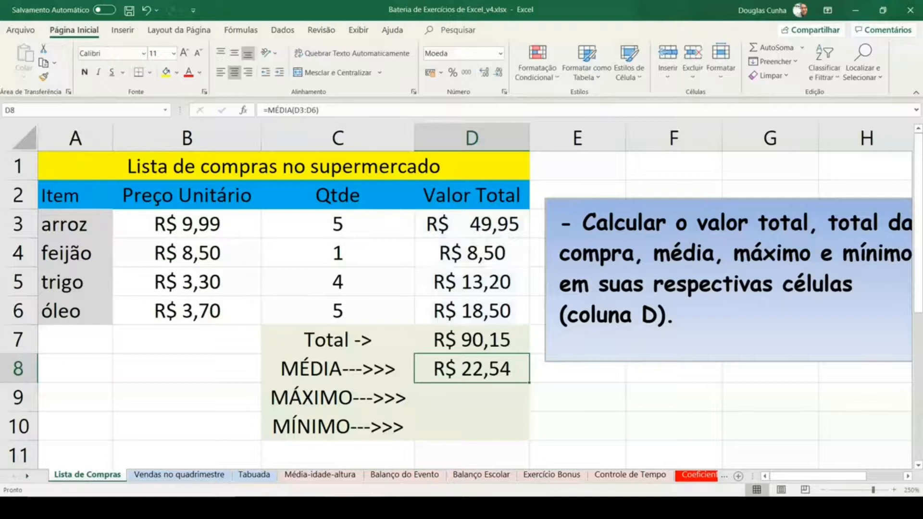
Check the item totals in D3:D6 and begin a =MÁXIMO formula in the MÁXIMO cell D9.
click(472, 397)
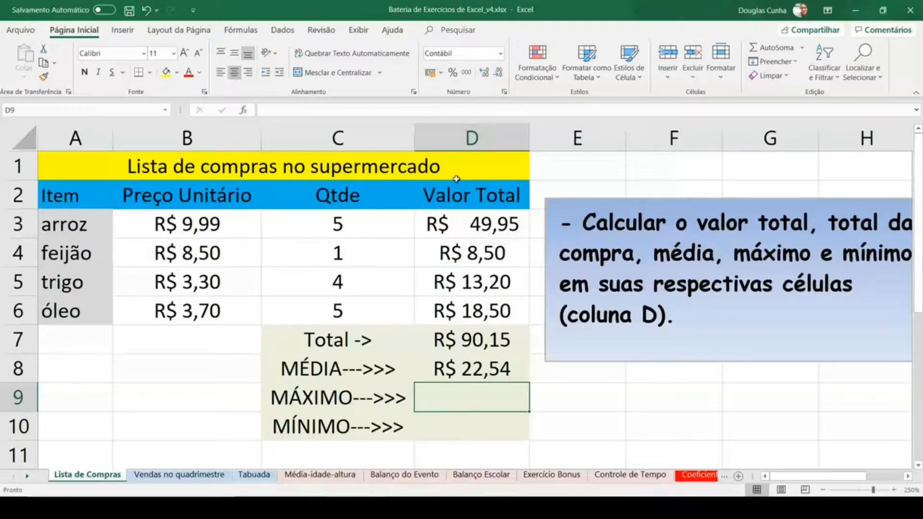
click(466, 230)
drag(466, 230, 466, 311)
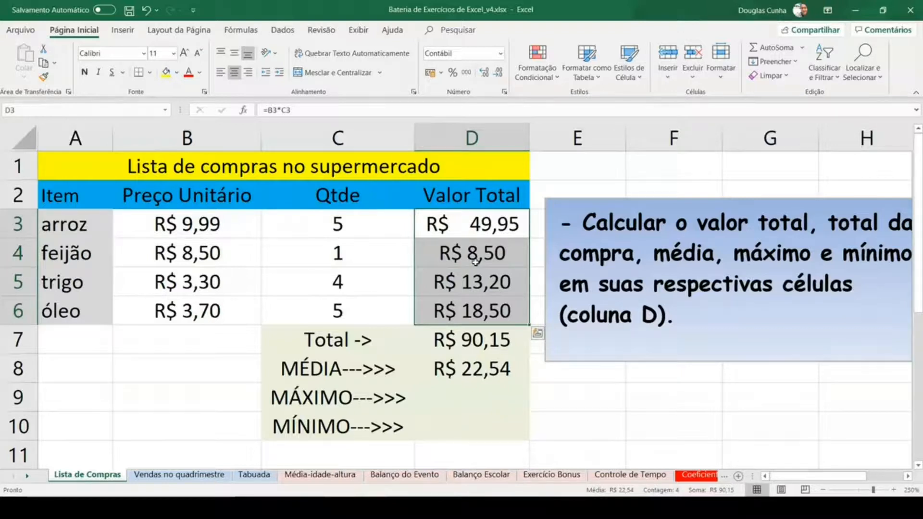
click(452, 397)
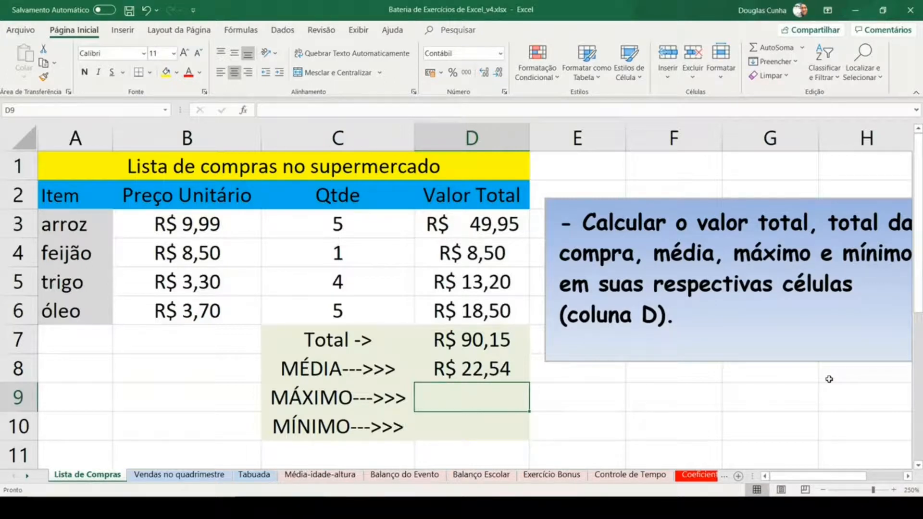
text(=)
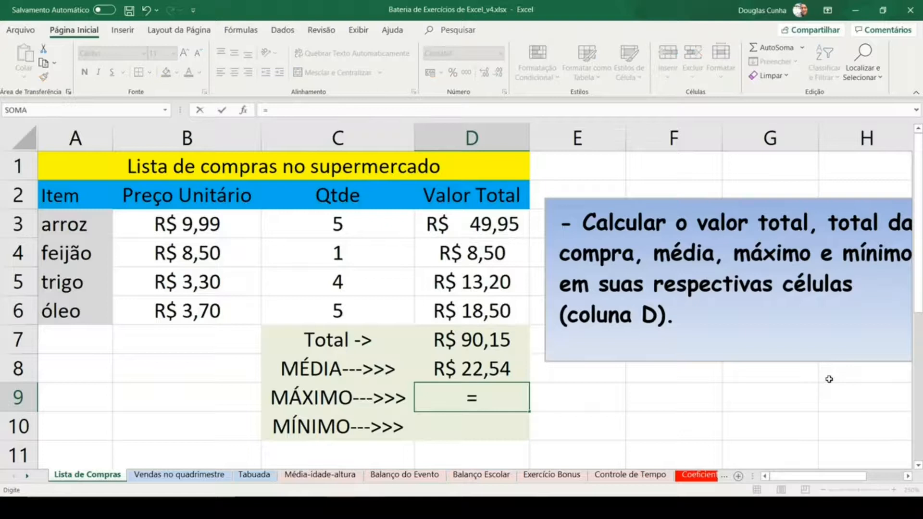
text(MÁXIMO)
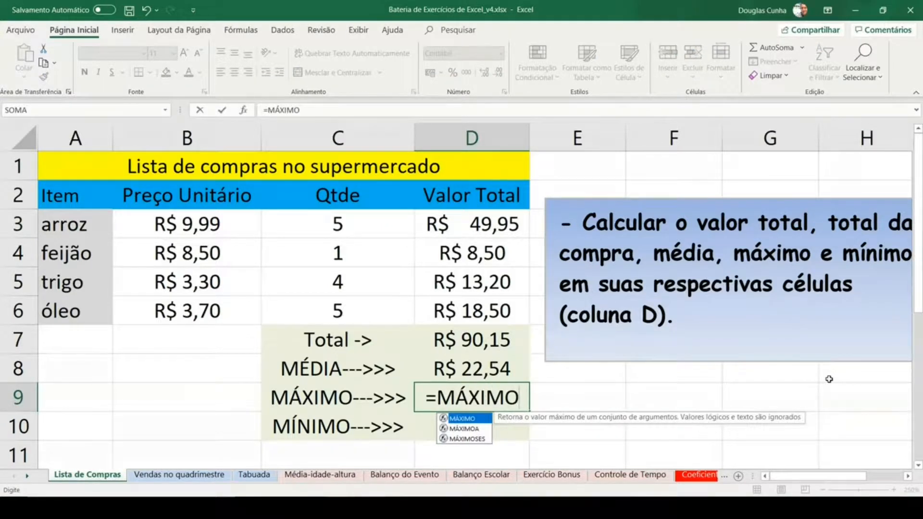
Try MÁXIMA and MAIOR as function names in the D9 formula, and restore MÁXIMO.
key(BackSpace)
text(A)
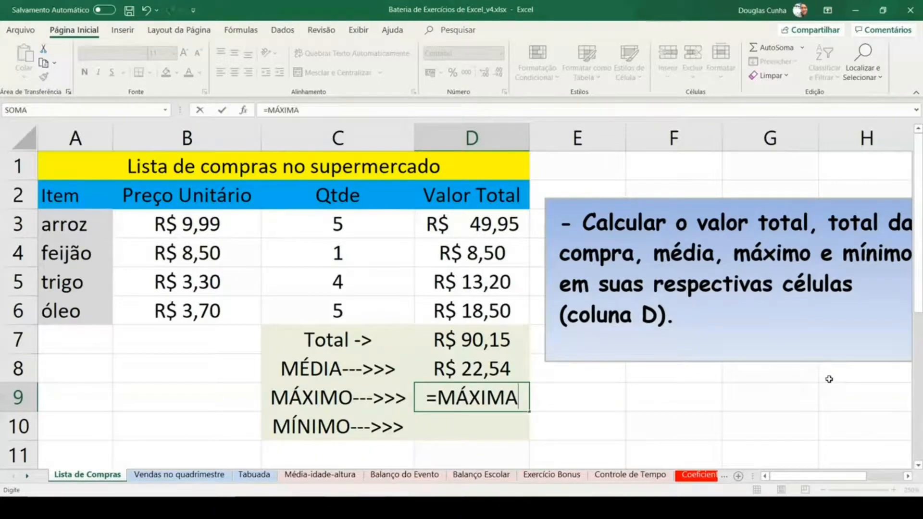
key(BackSpace)
key(BackSpace)
key(BackSpace)
key(BackSpace)
key(BackSpace)
text(AIOR)
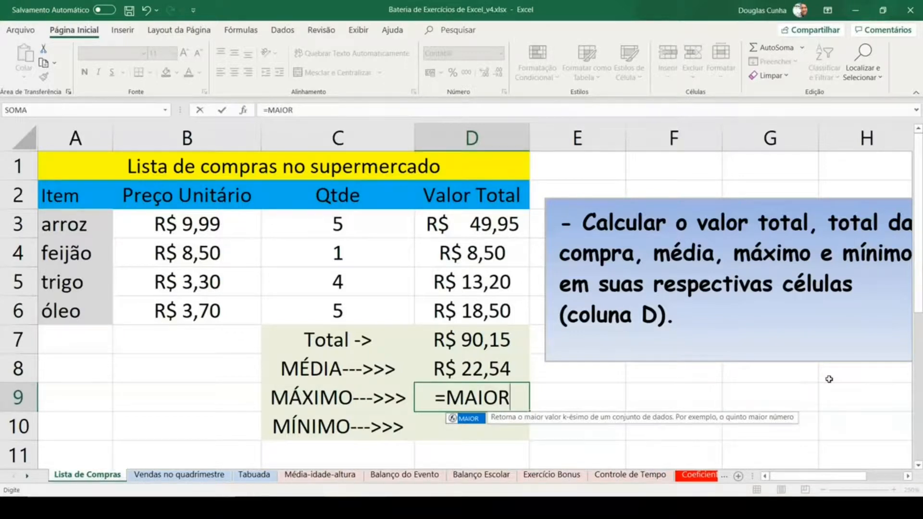
key(BackSpace)
key(BackSpace)
key(BackSpace)
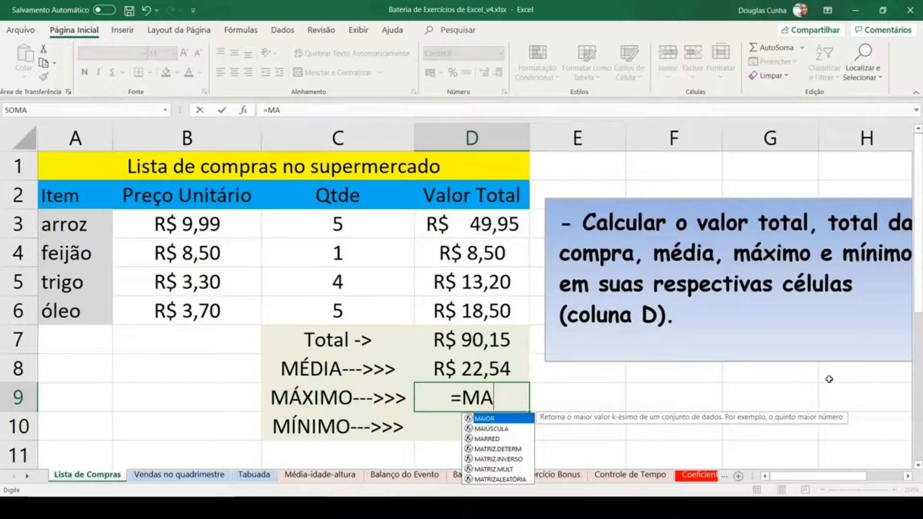
key(BackSpace)
text(ÁXIMO)
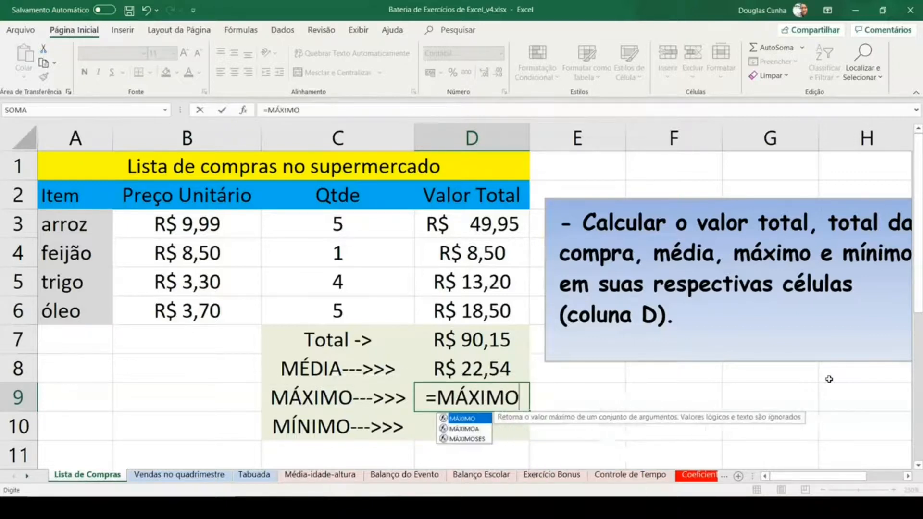
Complete the D9 formula as =MÁXIMO(D3:D6) to find the highest item total.
text(()
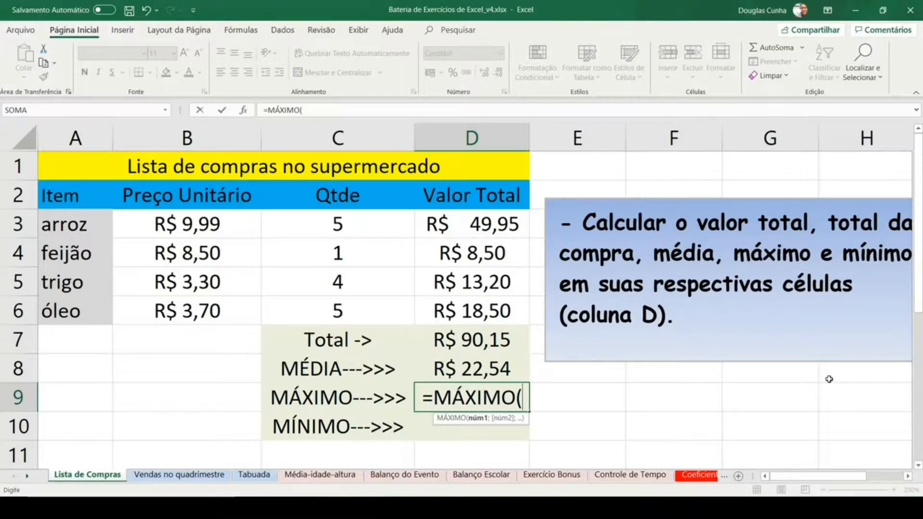
click(465, 225)
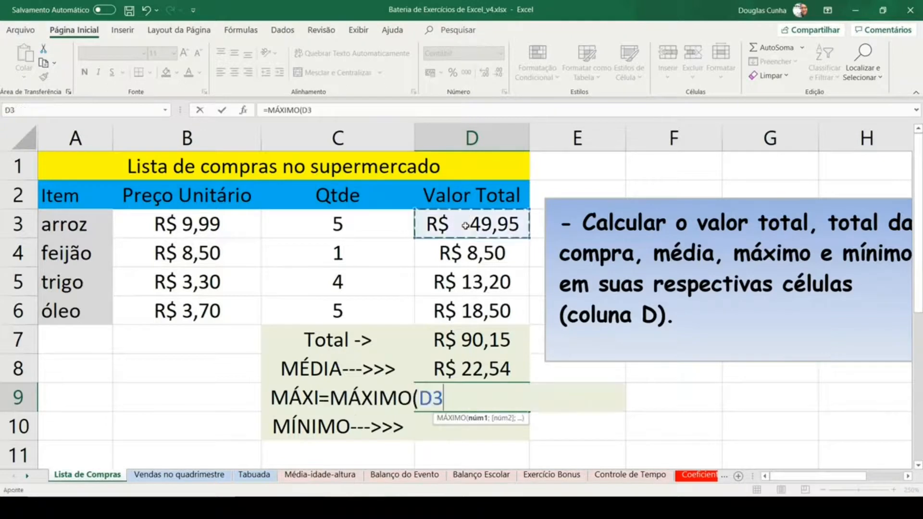
drag(465, 225, 469, 310)
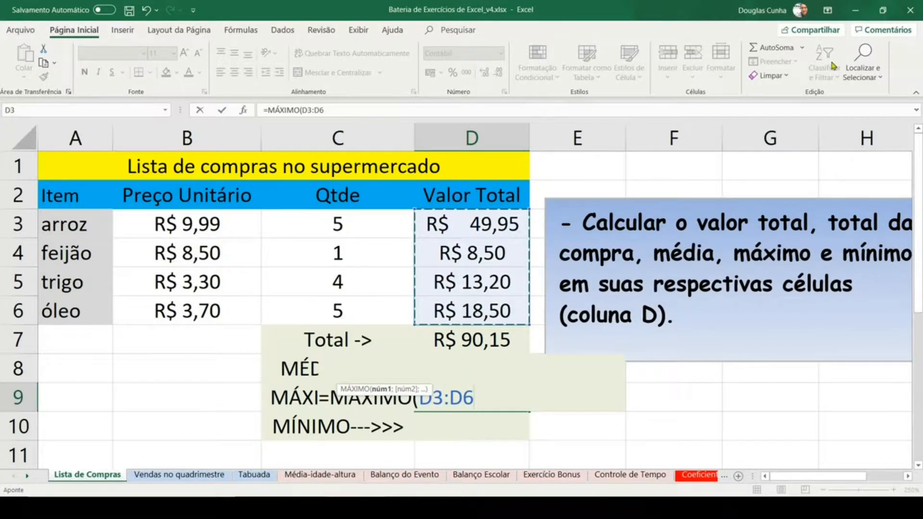
key(Return)
key(Up)
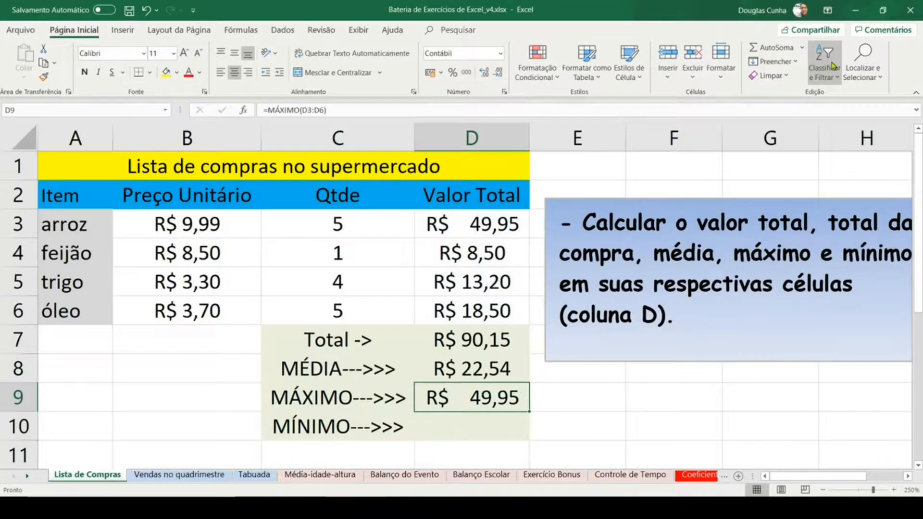
Set the quantity of feijão in cell C4 to 20.
key(Up)
key(Up)
key(Left)
key(Up)
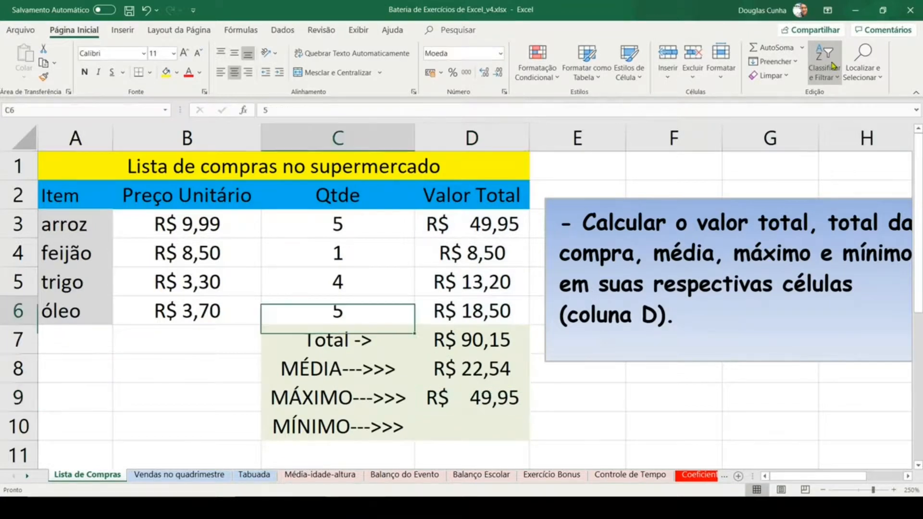
key(Up)
key(Up)
text(20)
key(Return)
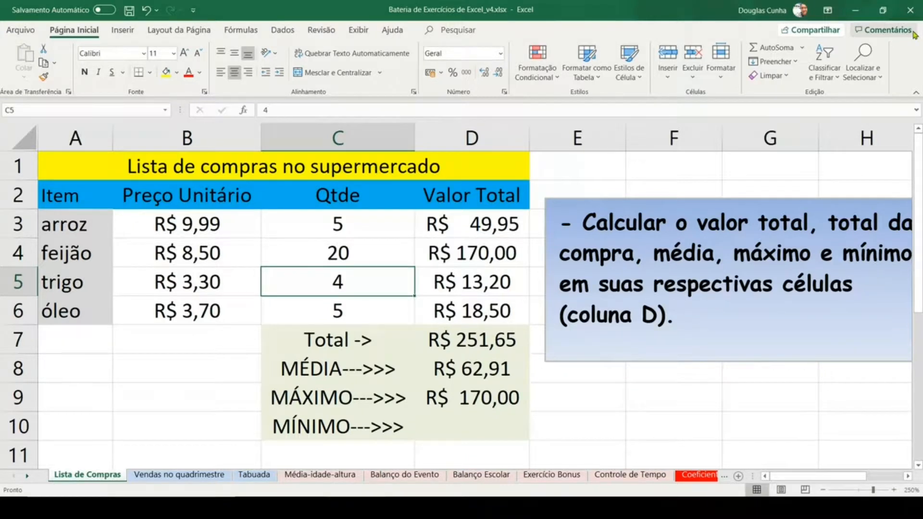
Begin a formula in the MÍNIMO cell D10, trying MÍNIMA as the function name and cutting it back to =M.
key(Down)
key(Down)
key(Down)
key(Down)
key(Down)
key(Right)
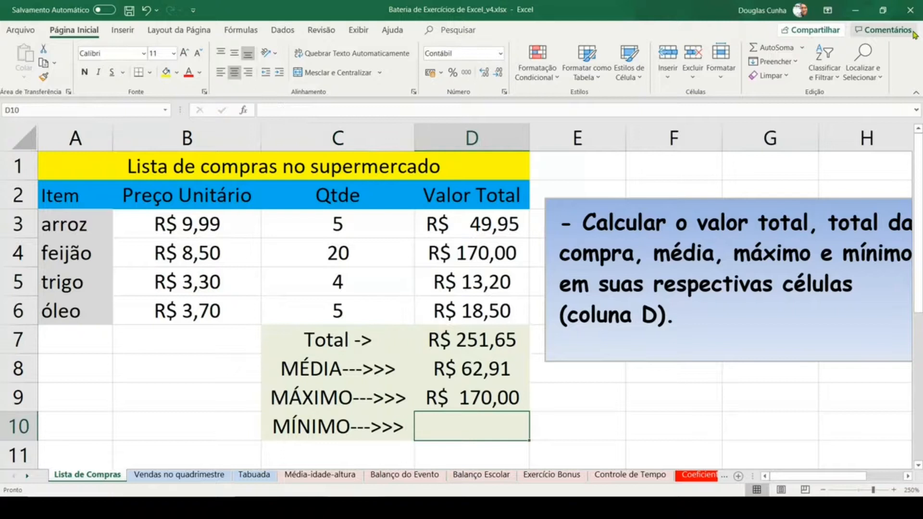
text(=MÍNIMA)
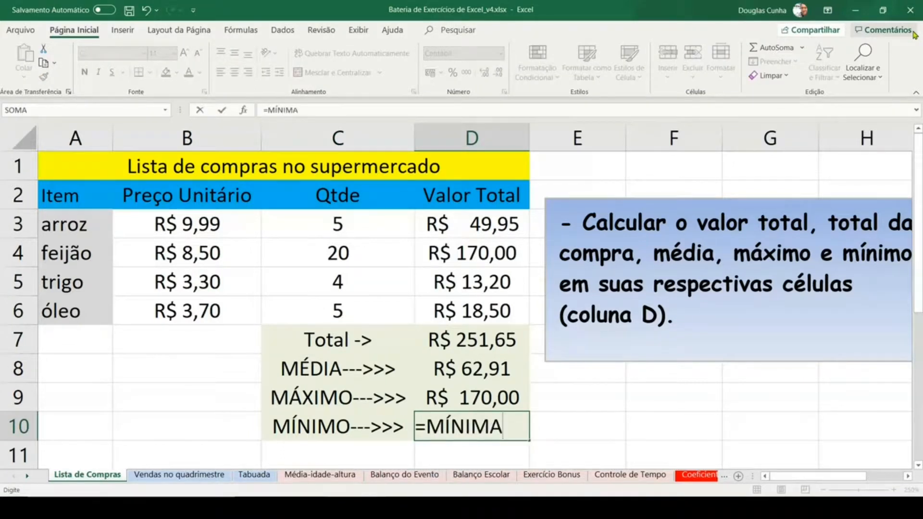
key(BackSpace)
key(BackSpace)
key(BackSpace)
key(BackSpace)
key(BackSpace)
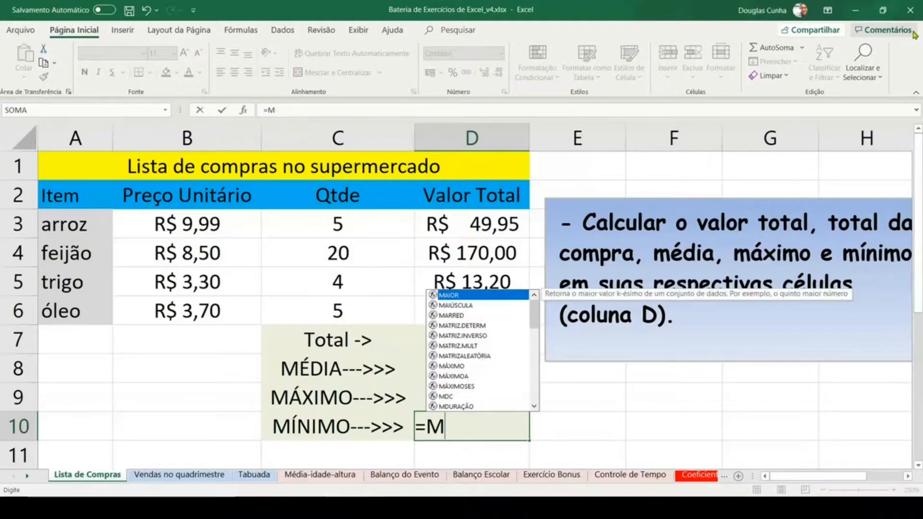
Try MENOR as the function name in the D10 formula and remove it again.
text(ENOR)
key(BackSpace)
key(BackSpace)
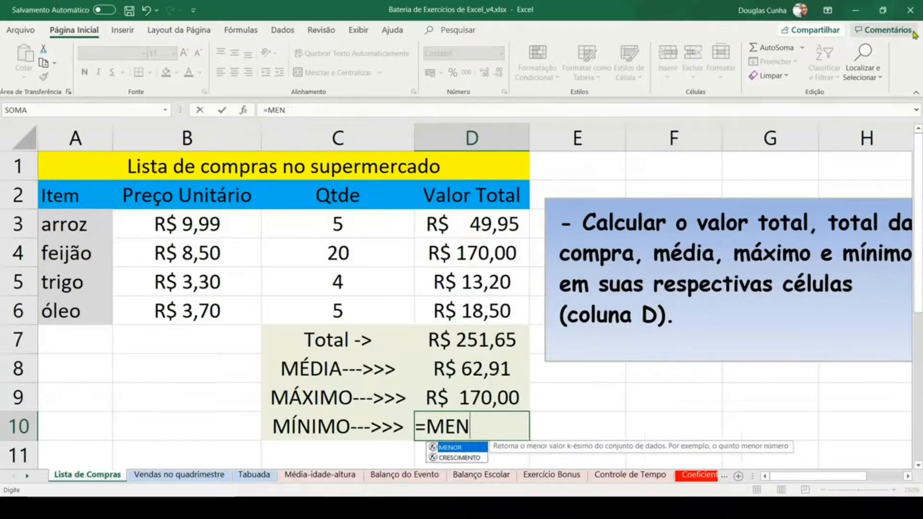
key(BackSpace)
key(BackSpace)
Complete the D10 formula as =MÍNIMO(D3:D6) to find the lowest item total.
text(ÍNIMO)
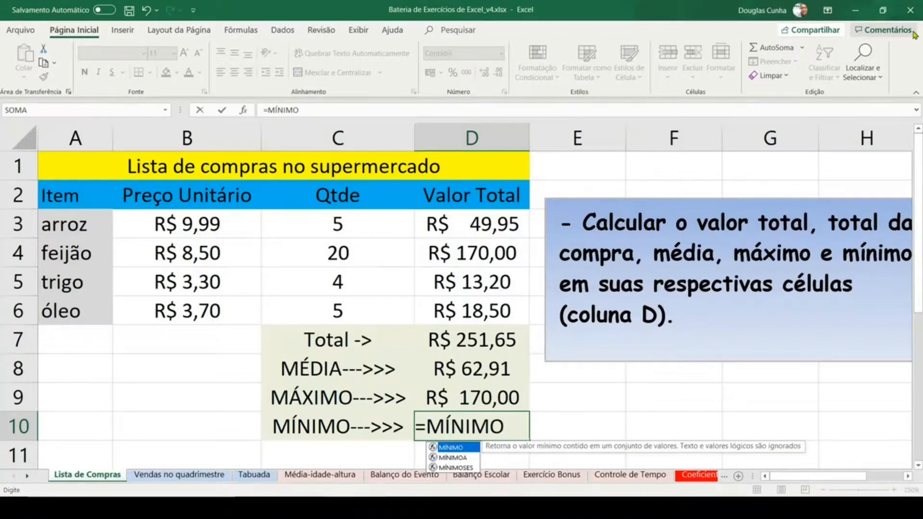
text(()
drag(474, 222, 474, 311)
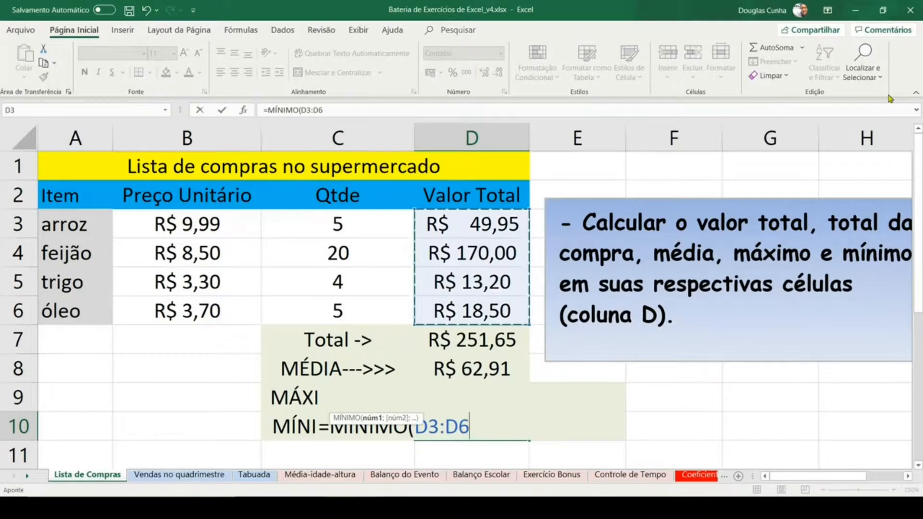
key(ctrl+Return)
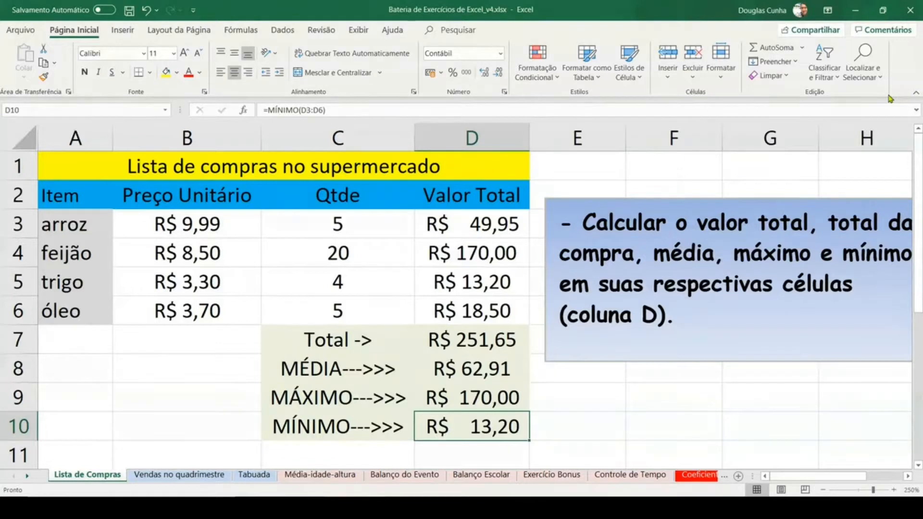
Review the formulas in D7 to D10 for total, average, maximum and minimum, and the cell range each one covers.
key(Up)
key(Up)
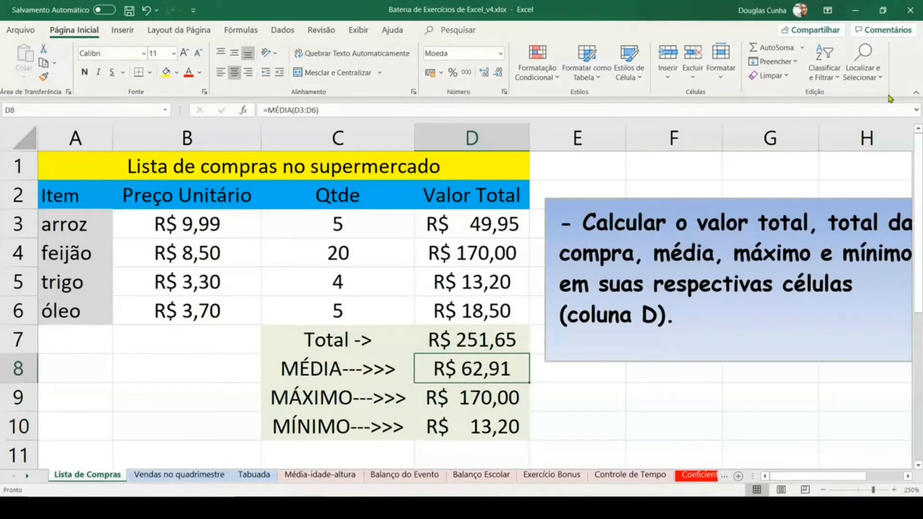
key(Up)
key(F2)
key(Escape)
key(Down)
key(F2)
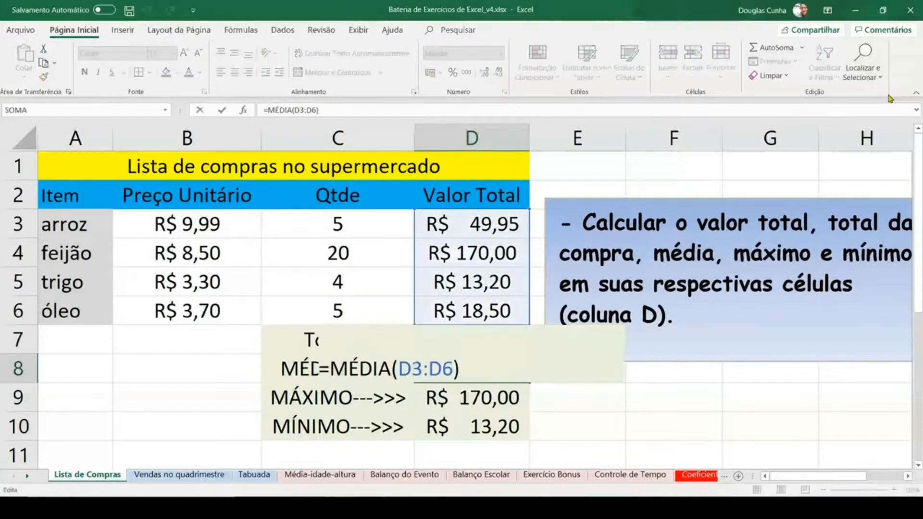
key(Escape)
key(Down)
key(F2)
key(Escape)
key(Down)
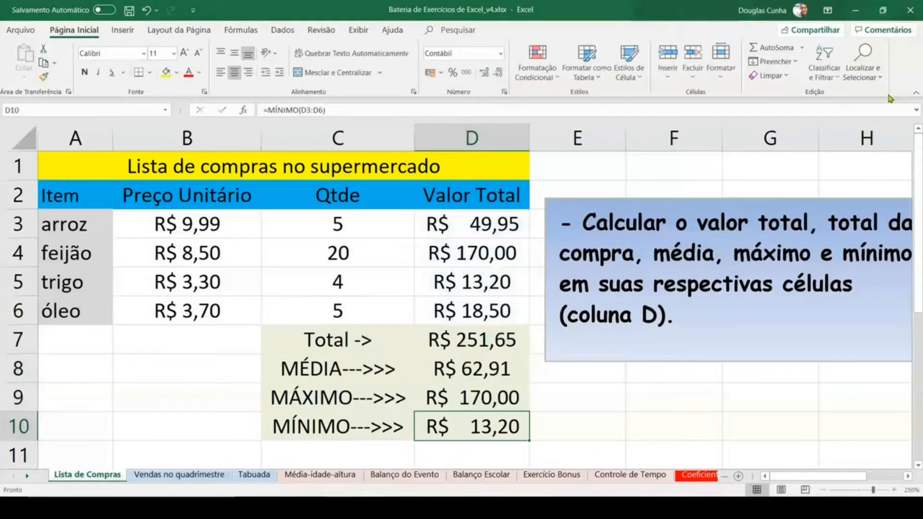
key(F2)
key(Escape)
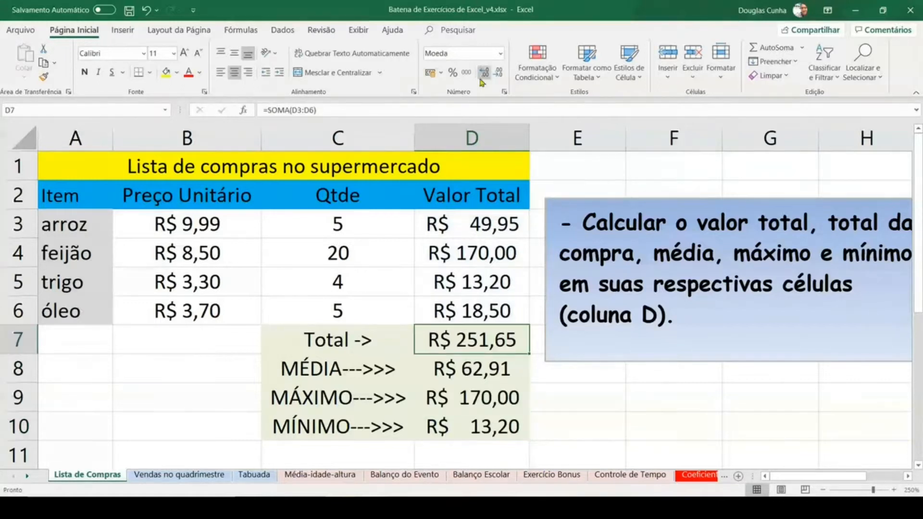
Enter 1234,56 in cell B9 and 1.234,56 in cell B10 as test numbers.
click(151, 399)
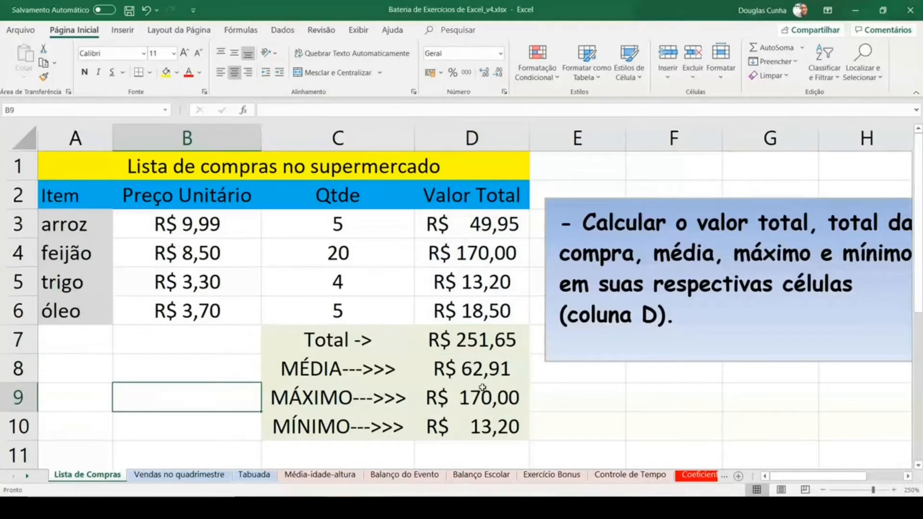
text(1234,)
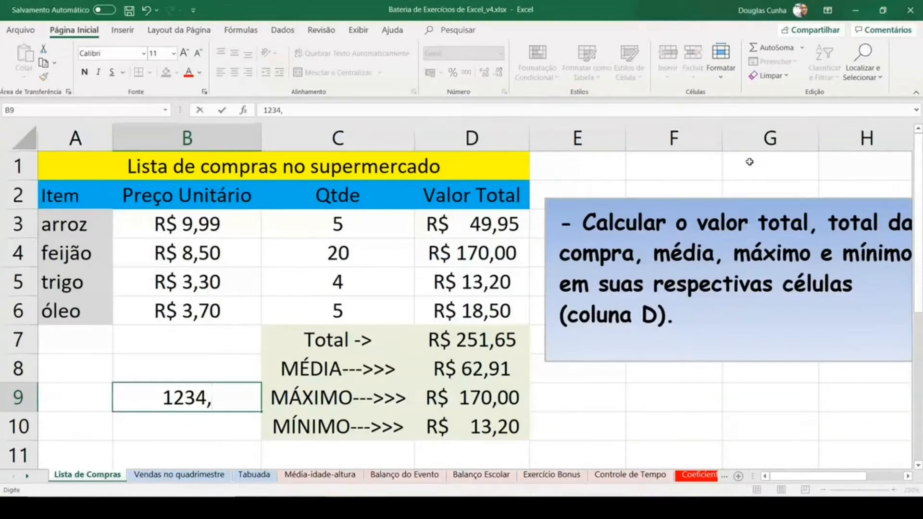
text(56)
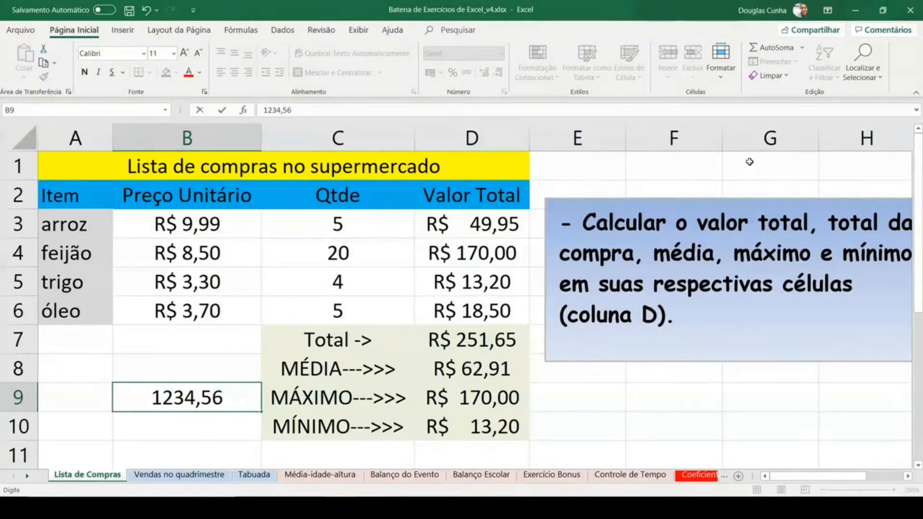
key(Return)
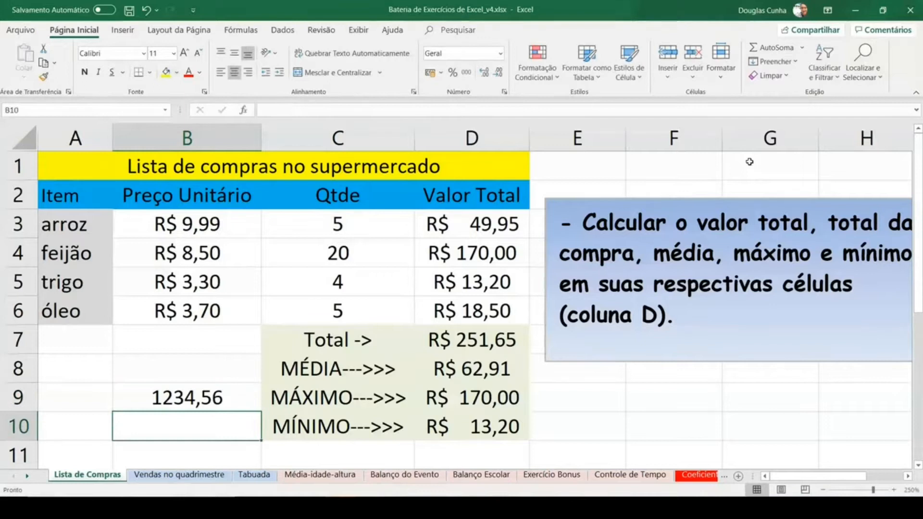
text(1.23)
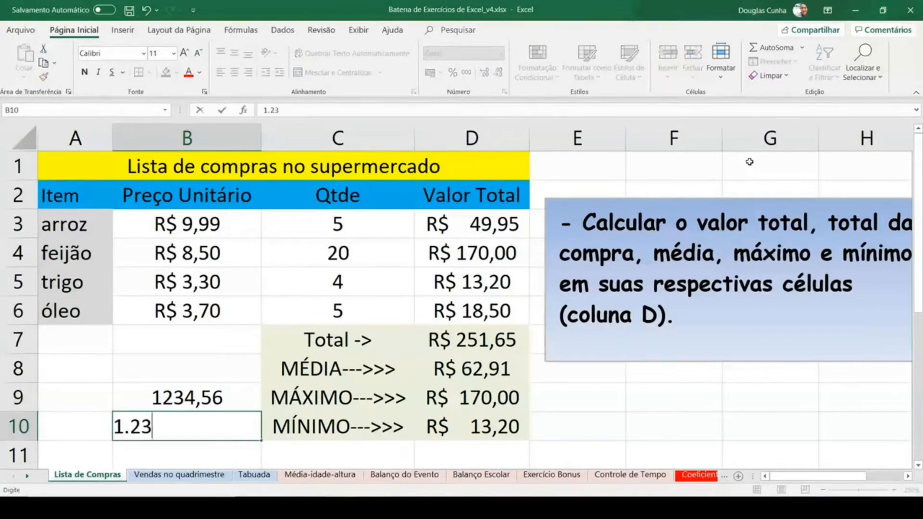
text(4,56)
key(ctrl+Return)
Compare the number formats of B9 and B10 and apply the thousands separator (Separador de Milhares) to B9.
scroll(750, 161, down, 1)
key(Up)
key(Down)
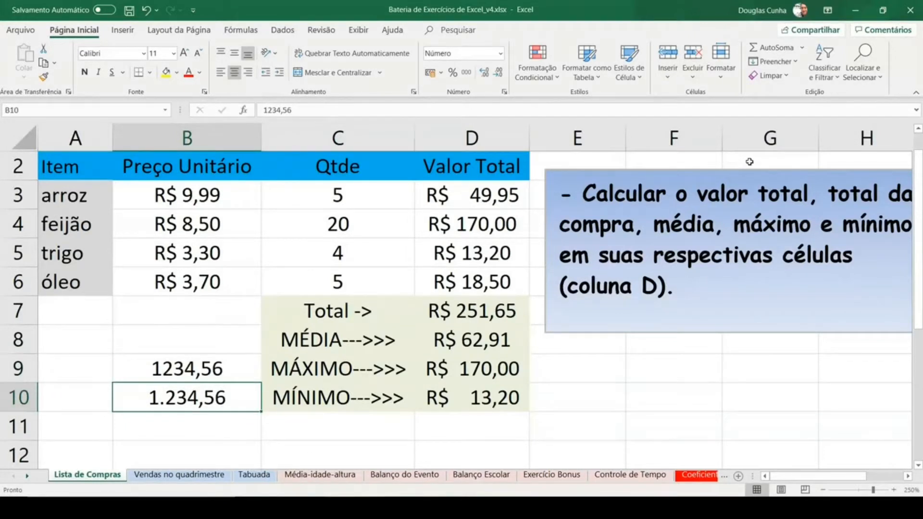
key(Up)
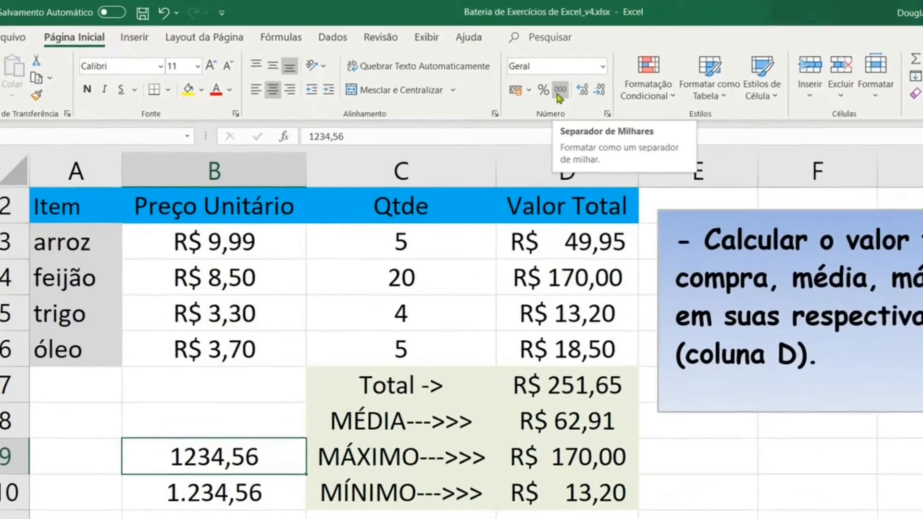
click(465, 76)
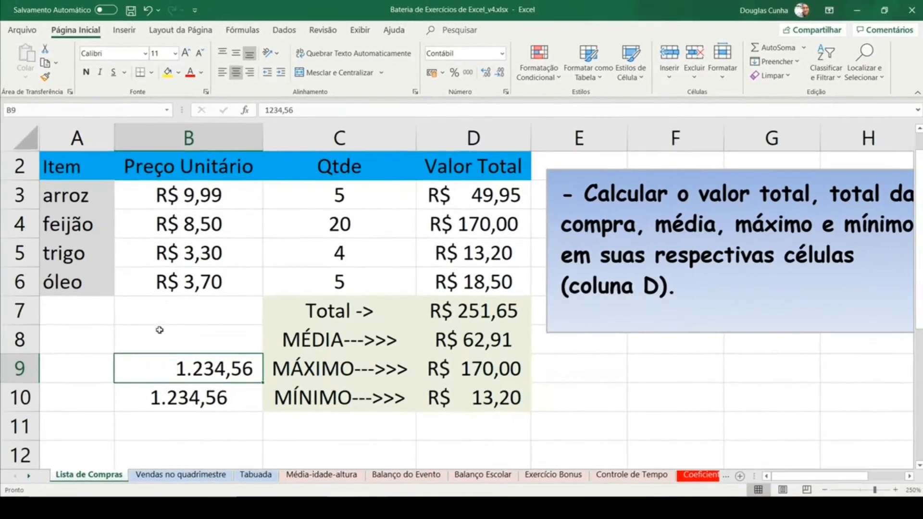
Compare the two test numbers in B9 and B10 and delete the contents of B9:B11.
drag(160, 336, 202, 422)
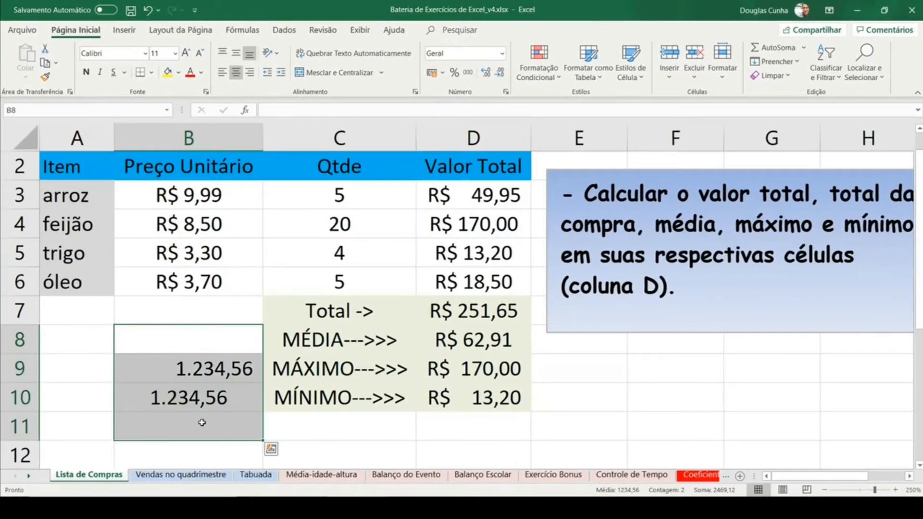
key(Up)
key(Down)
key(Down)
key(Down)
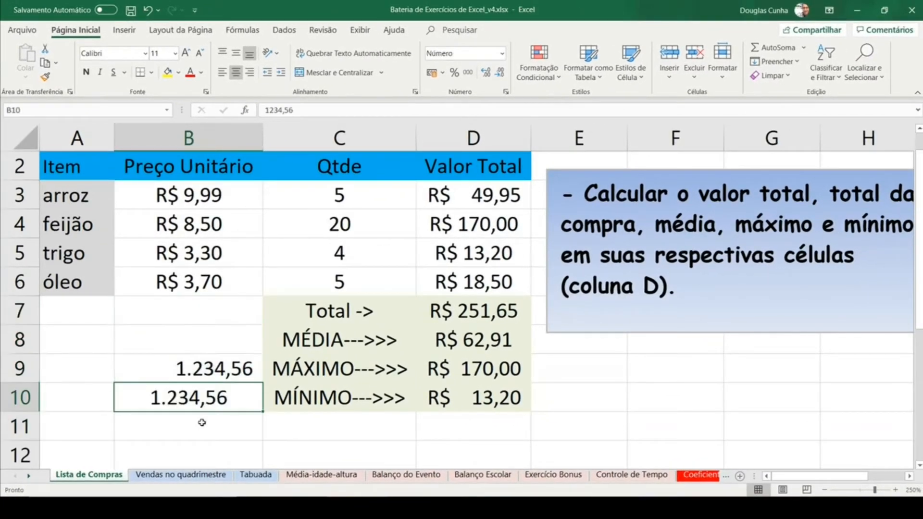
click(166, 375)
click(167, 408)
drag(179, 432, 178, 367)
key(Delete)
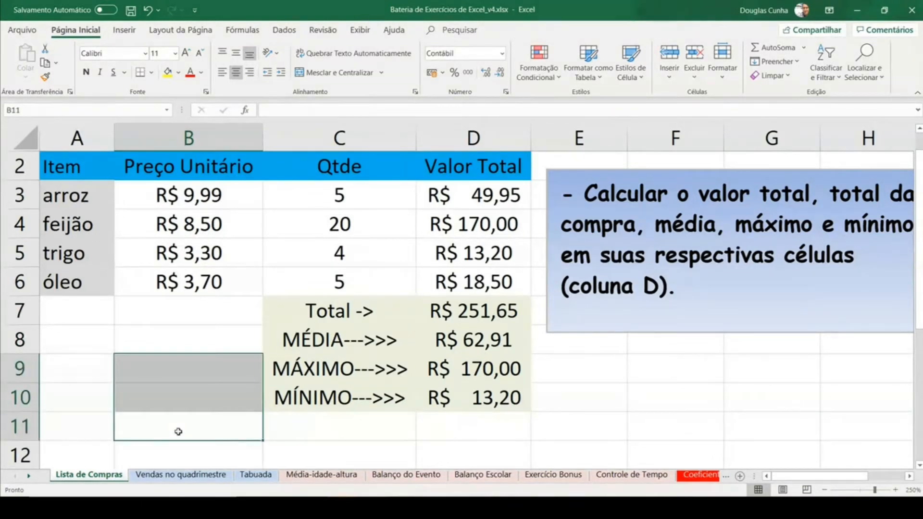
Open the list of available number formats for the empty cell in column C.
key(Right)
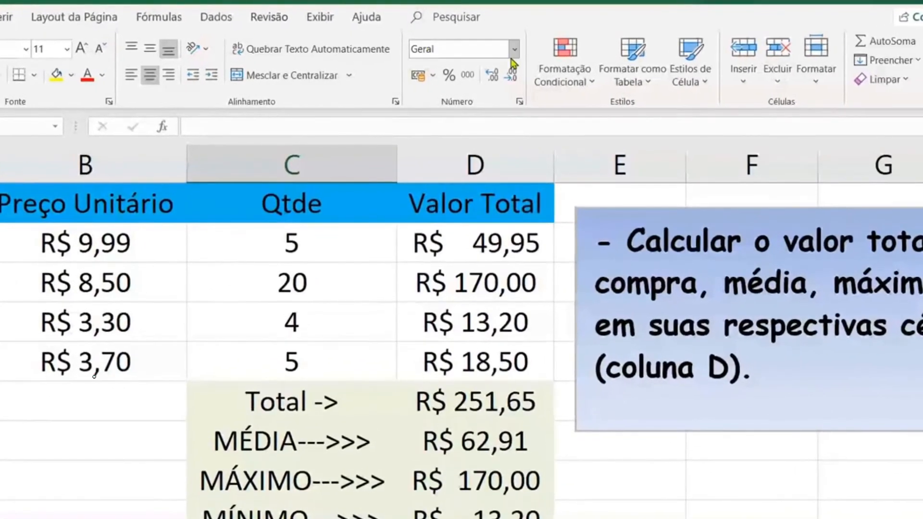
click(511, 50)
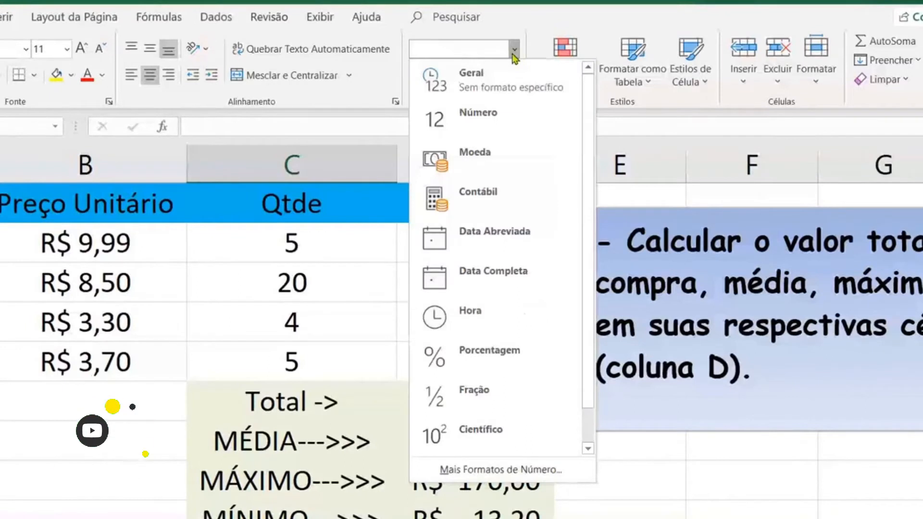